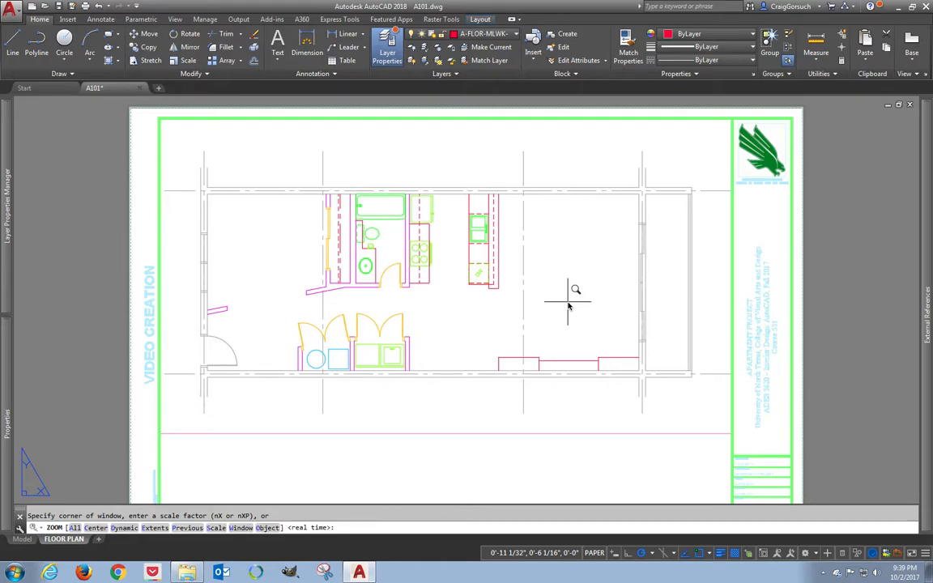
# Examine the kitchen and bathroom area of the floor plan up close and return to the full sheet view.
pyautogui.press('Escape')
pyautogui.press('Return')
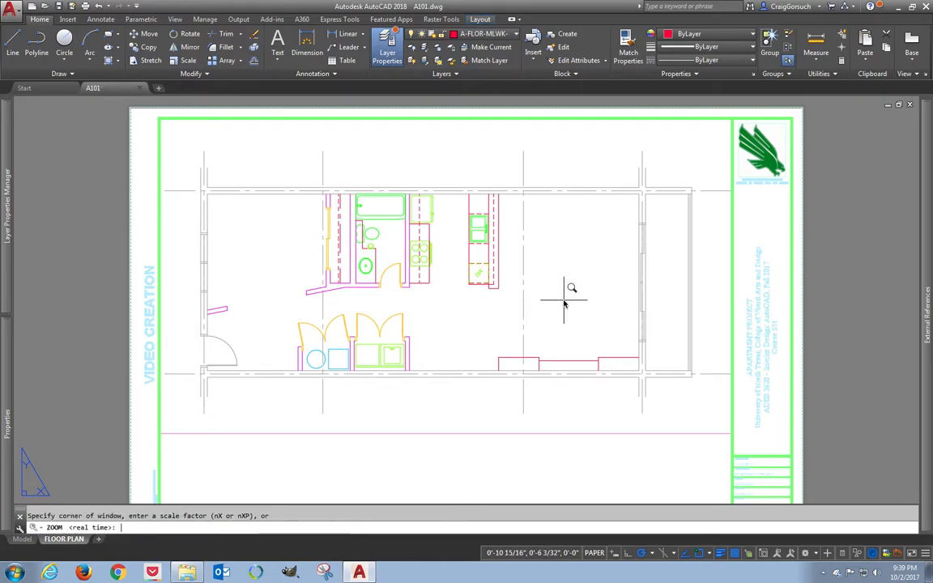
pyautogui.write('a')
pyautogui.press('Return')
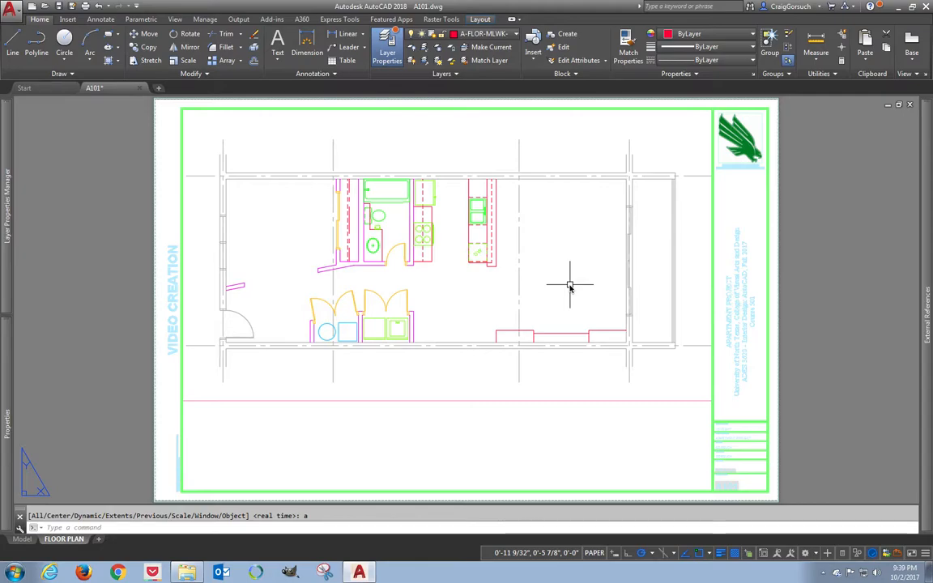
pyautogui.scroll(2, 491, 213)
pyautogui.scroll(2, 469, 220)
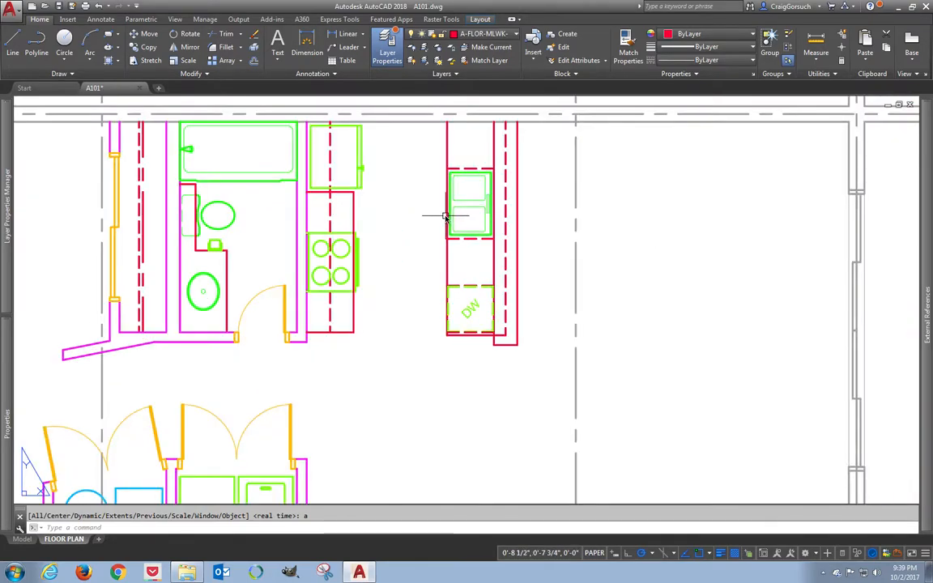
pyautogui.click(390, 207)
pyautogui.moveTo(391, 235)
pyautogui.mouseDown()
pyautogui.moveTo(386, 212)
pyautogui.moveTo(401, 215)
pyautogui.mouseUp()
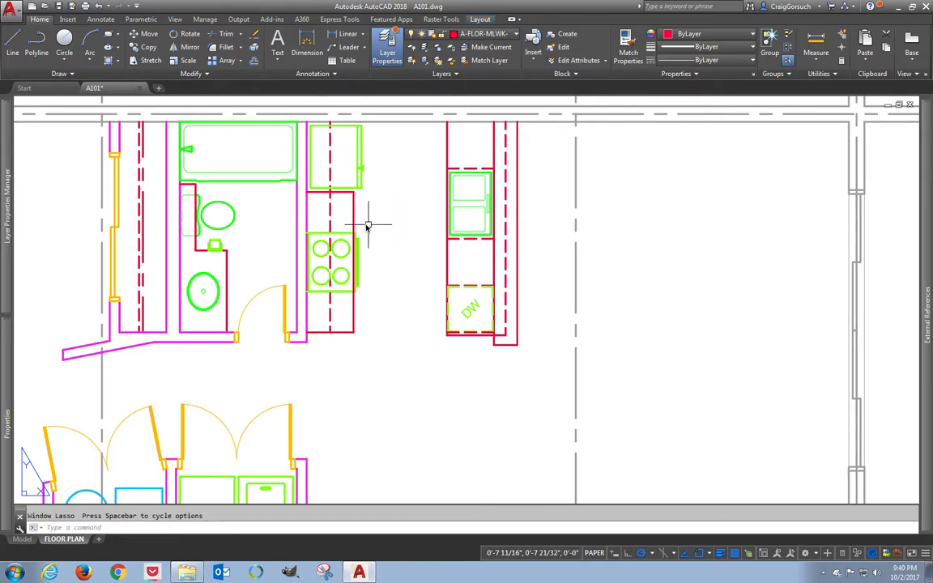
pyautogui.moveTo(358, 219)
pyautogui.mouseDown()
pyautogui.moveTo(369, 241)
pyautogui.moveTo(350, 202)
pyautogui.mouseUp()
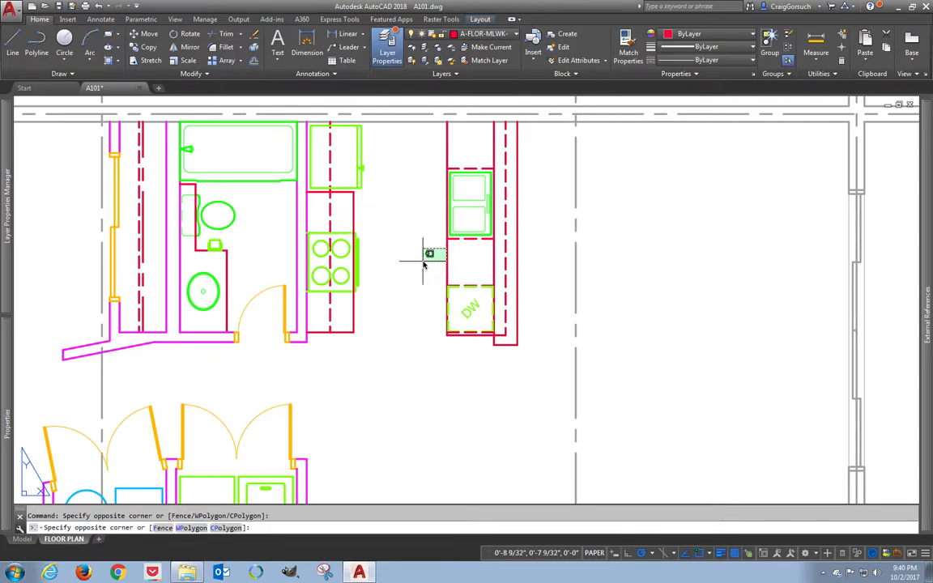
pyautogui.moveTo(575, 217)
pyautogui.mouseDown()
pyautogui.moveTo(566, 225)
pyautogui.moveTo(617, 271)
pyautogui.moveTo(610, 240)
pyautogui.moveTo(541, 202)
pyautogui.moveTo(526, 276)
pyautogui.mouseUp()
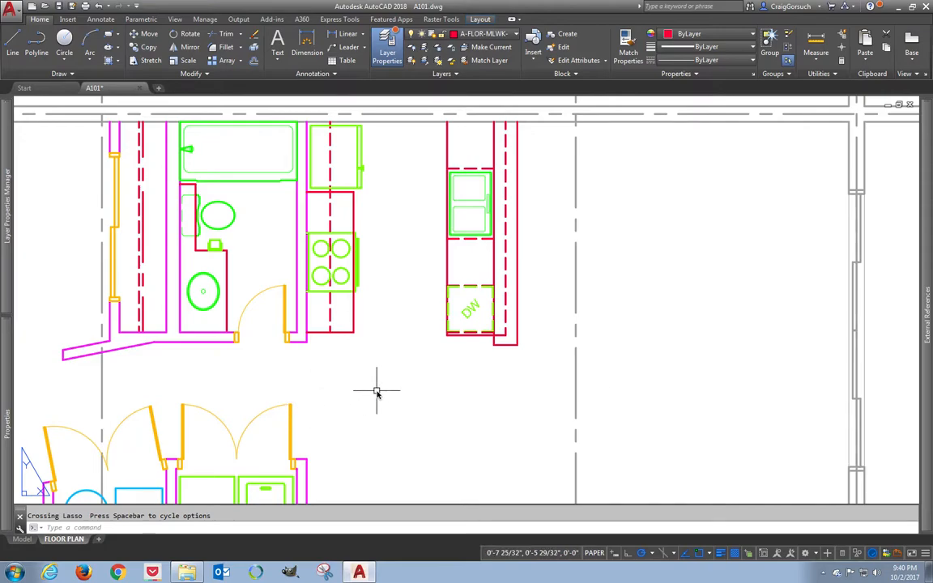
pyautogui.write('z')
pyautogui.press('Return')
pyautogui.write('a')
pyautogui.press('Return')
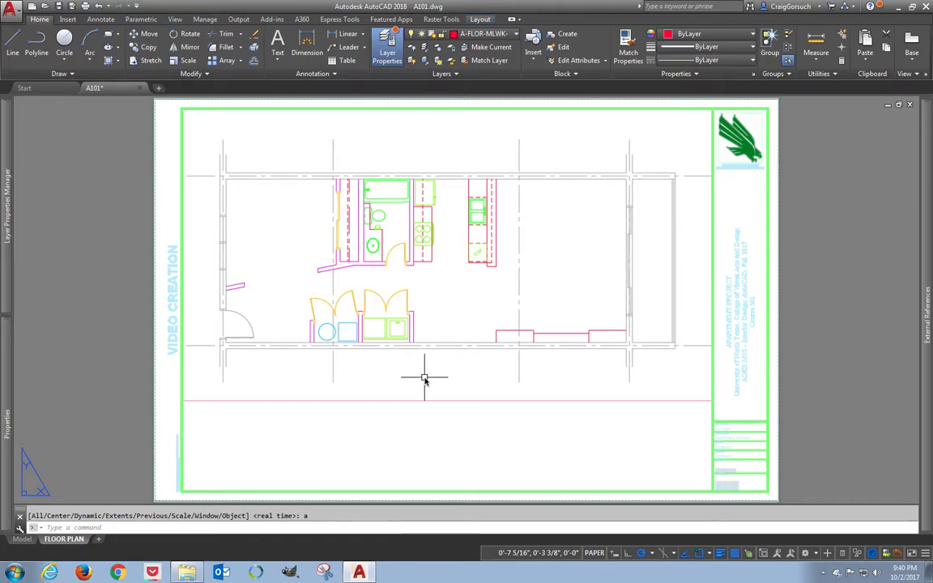
# Make G-ANNO-DIMS the current layer.
pyautogui.click(288, 160)
pyautogui.click(314, 157)
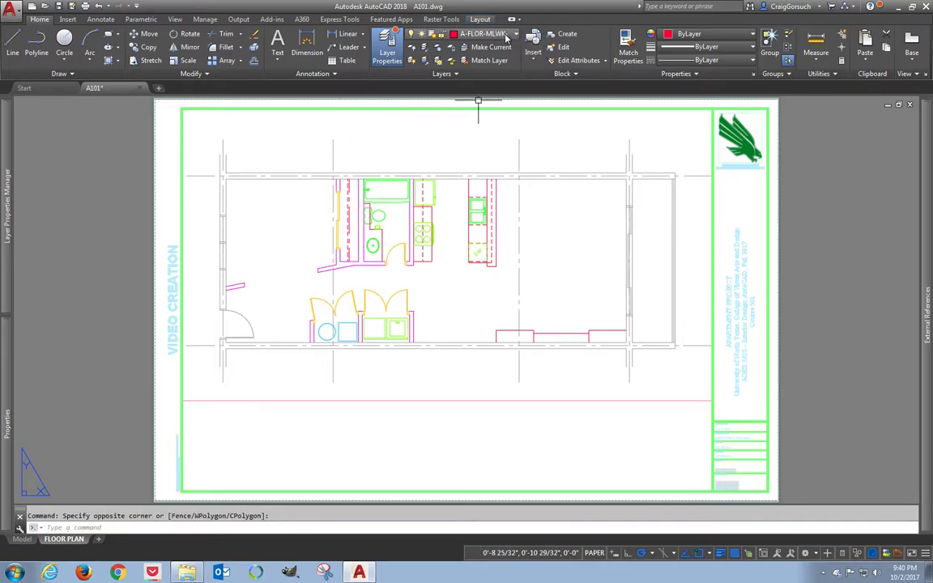
pyautogui.click(506, 36)
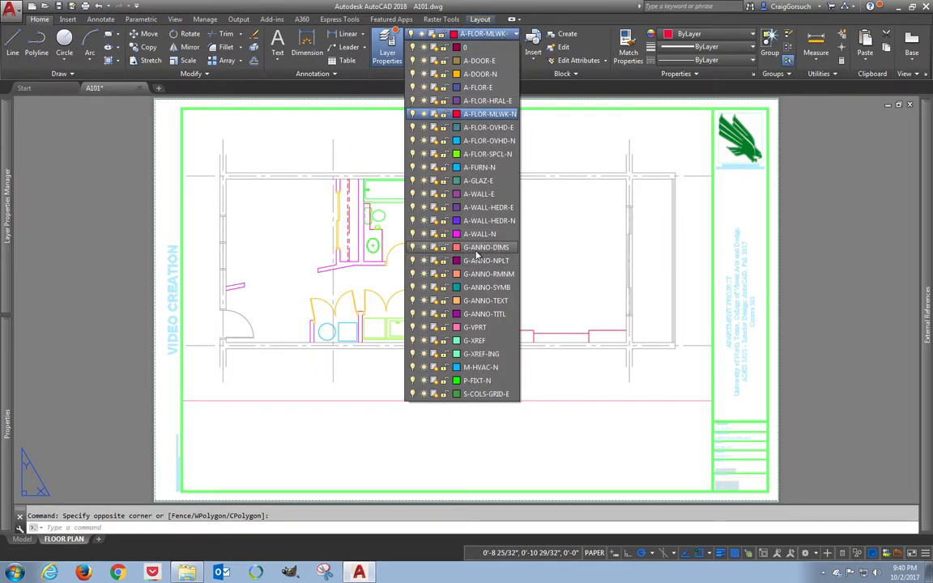
pyautogui.click(477, 247)
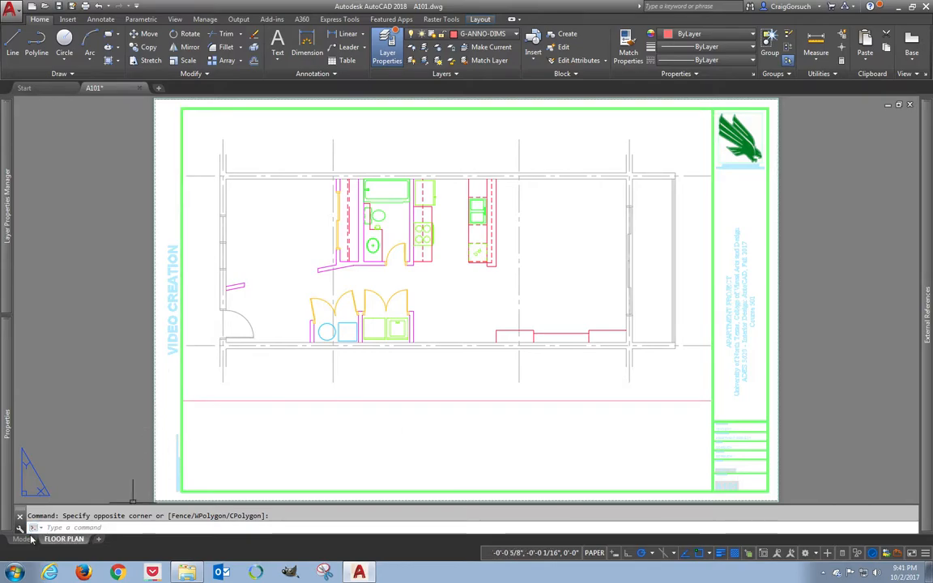
# Examine the apartment plan in model space, checking the wall faces on both sides of the bathroom.
pyautogui.hotkey('ctrl', 'pageup')
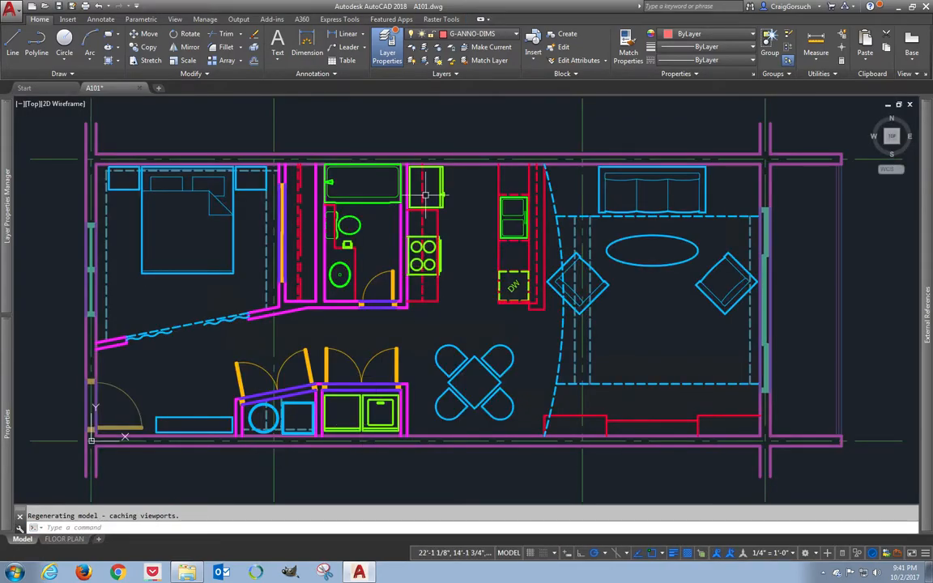
pyautogui.scroll(-3, 486, 268)
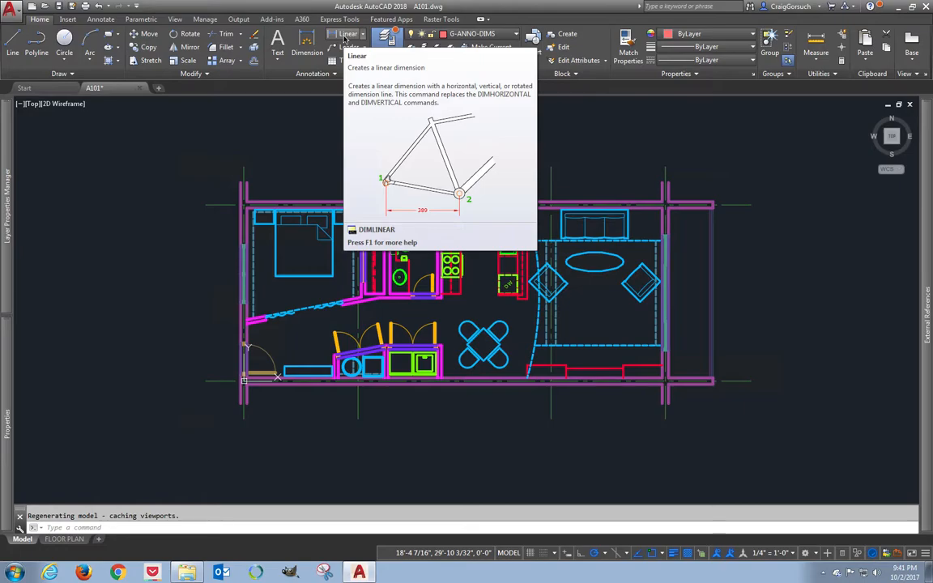
pyautogui.click(362, 34)
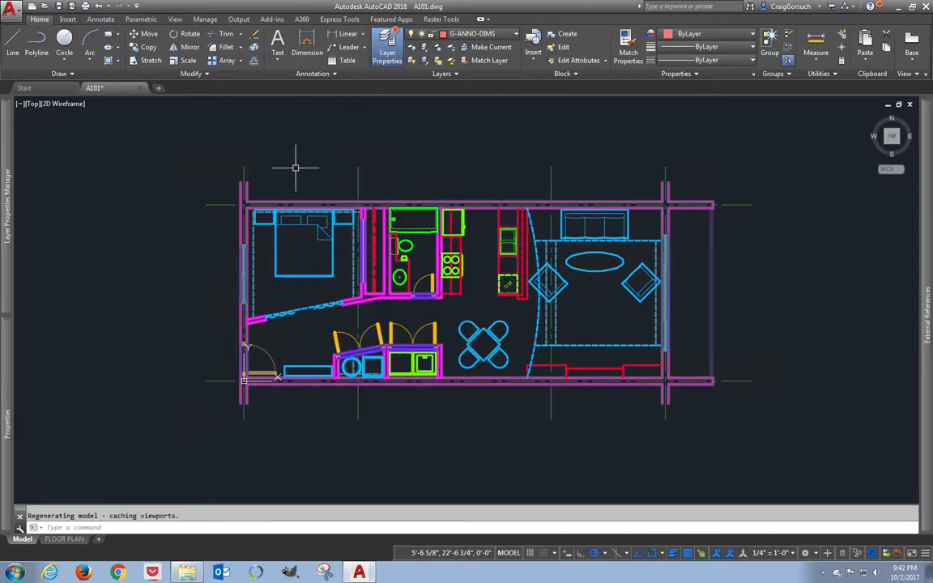
pyautogui.scroll(2, 254, 251)
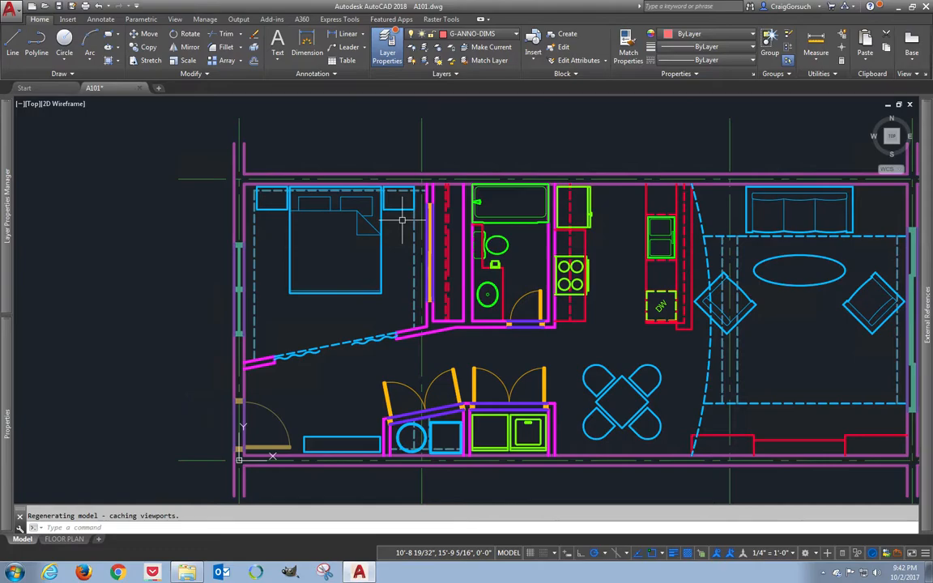
pyautogui.click(464, 278)
pyautogui.click(464, 278)
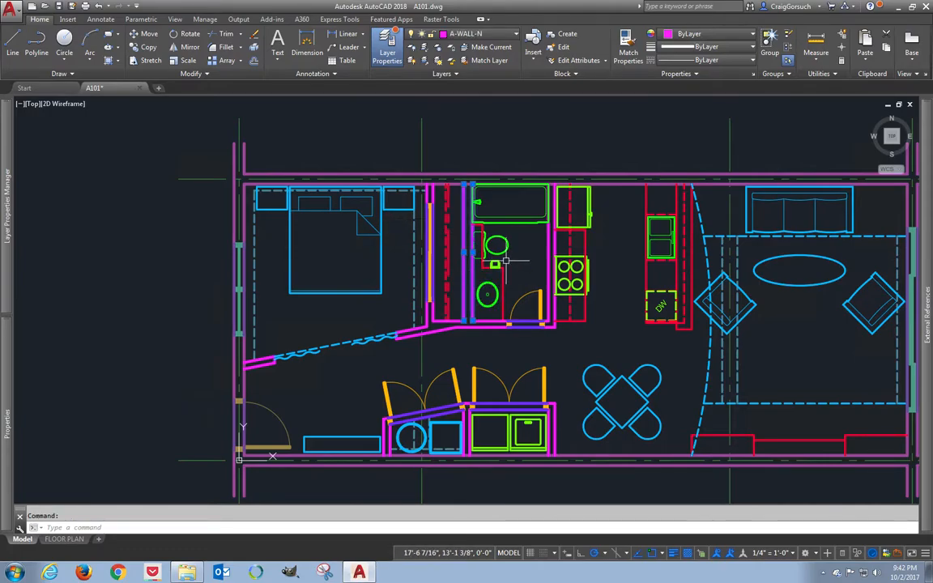
pyautogui.press('Escape')
pyautogui.click(556, 241)
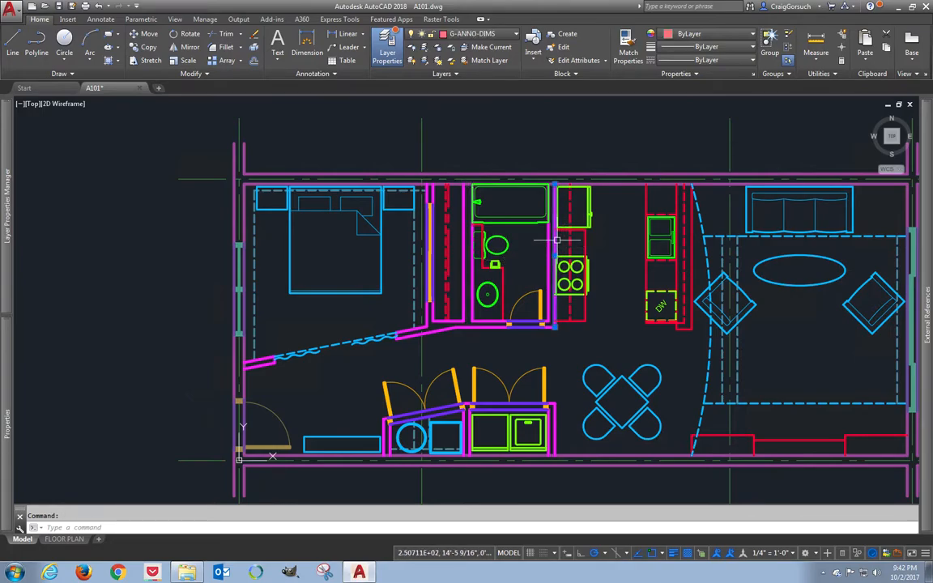
pyautogui.click(549, 243)
pyautogui.press('Escape')
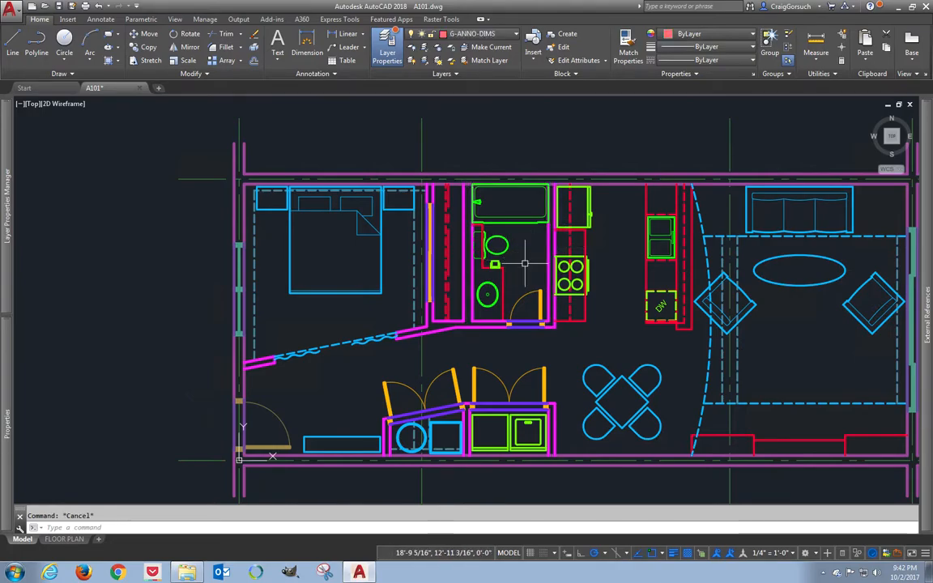
pyautogui.moveTo(525, 264); pyautogui.dragTo(426, 276, button='middle')
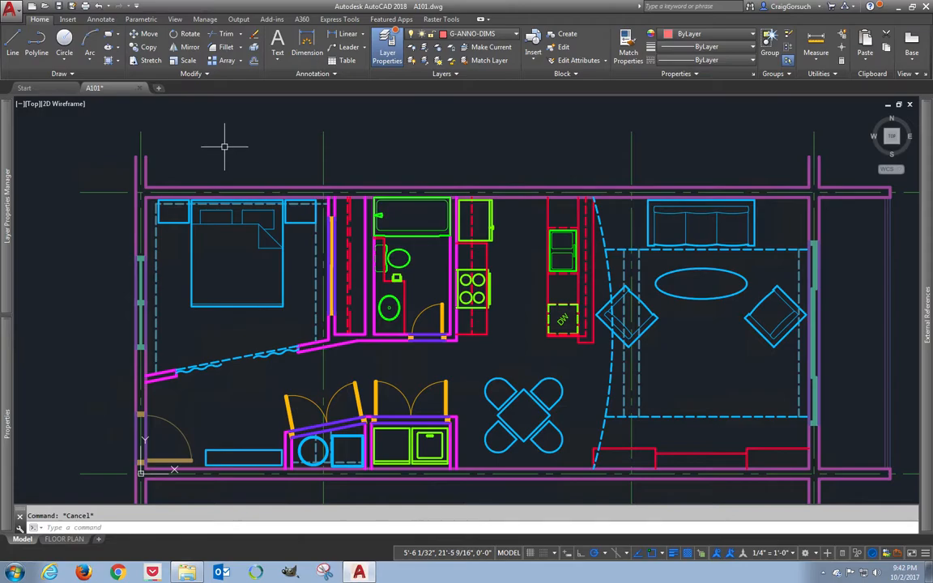
pyautogui.moveTo(226, 273); pyautogui.dragTo(208, 246, button='middle')
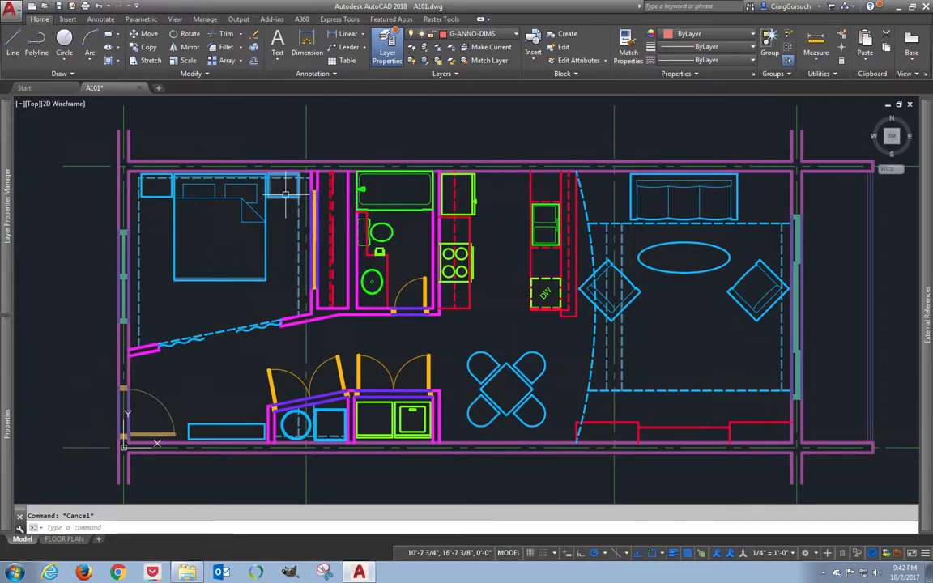
# Return to the FLOOR PLAN layout and activate model space inside the plan's viewport.
pyautogui.click(60, 541)
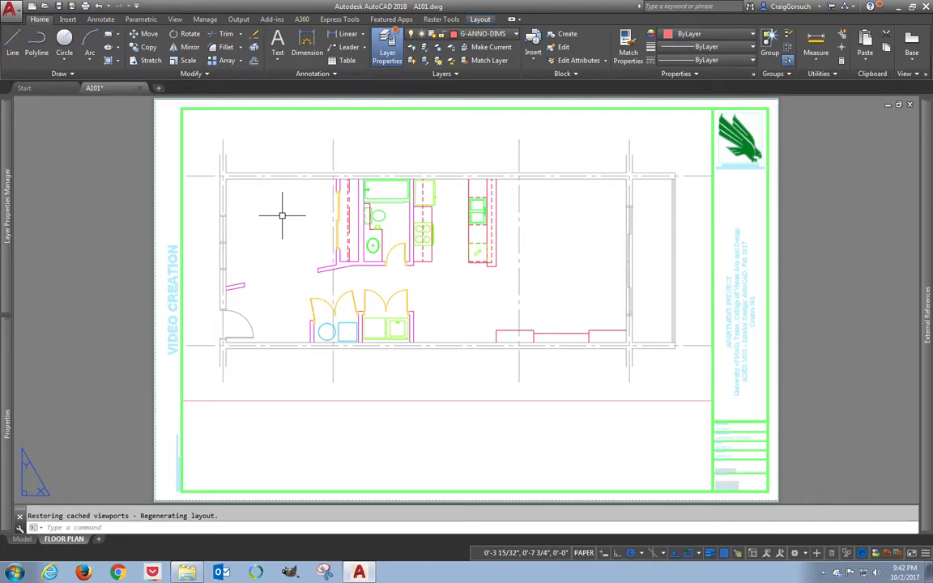
pyautogui.doubleClick(282, 214)
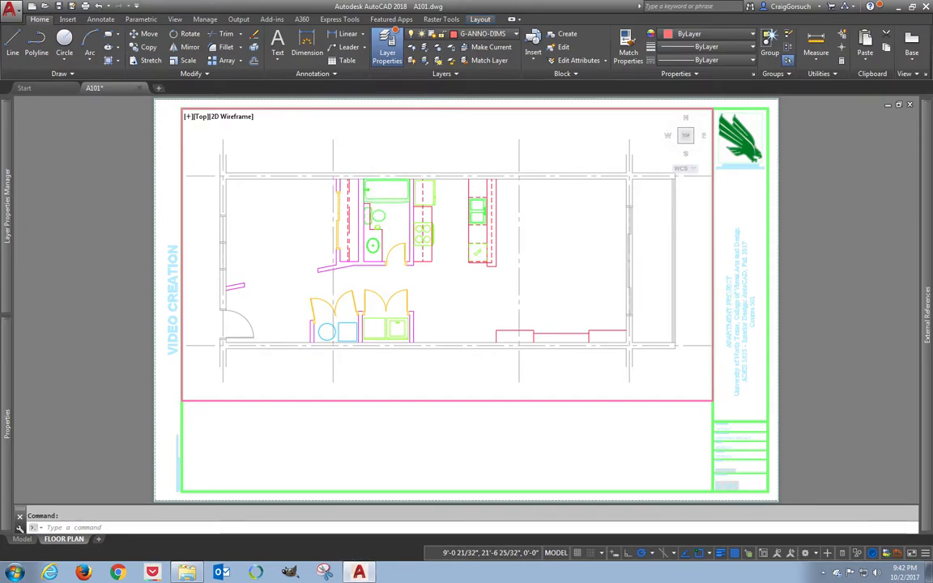
pyautogui.scroll(2, 306, 148)
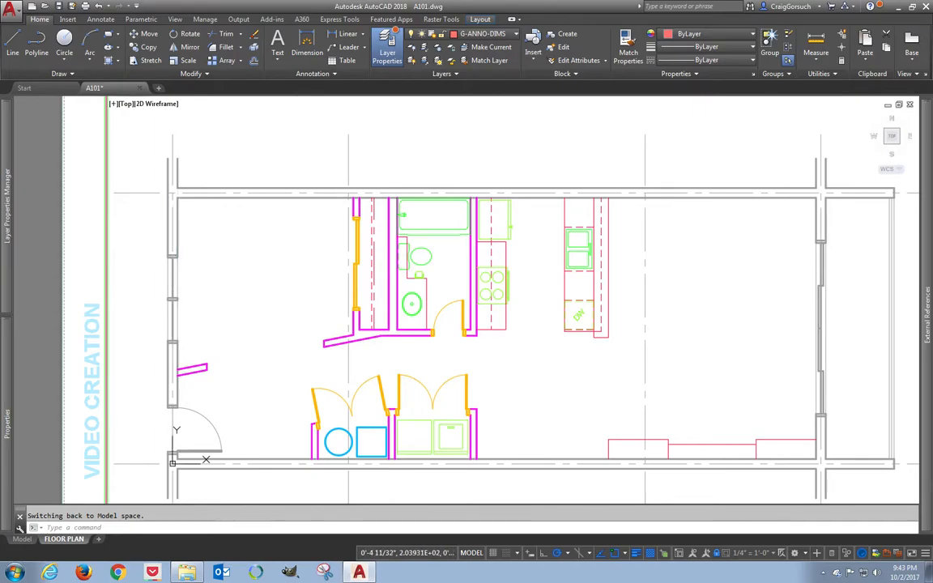
# Select the wall faces bounding the bedroom, closet and bathroom along the upper wall, and clear the selection.
pyautogui.click(176, 214)
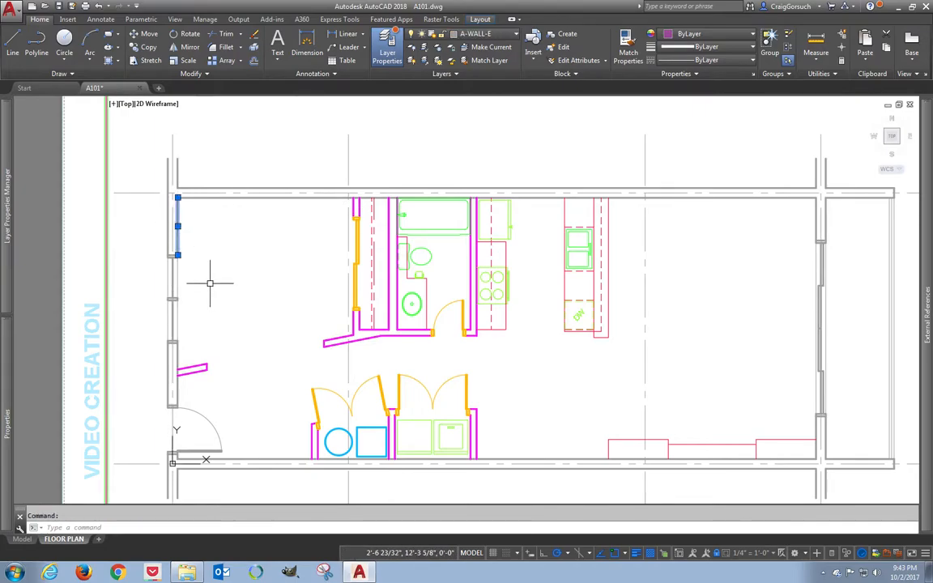
pyautogui.click(353, 208)
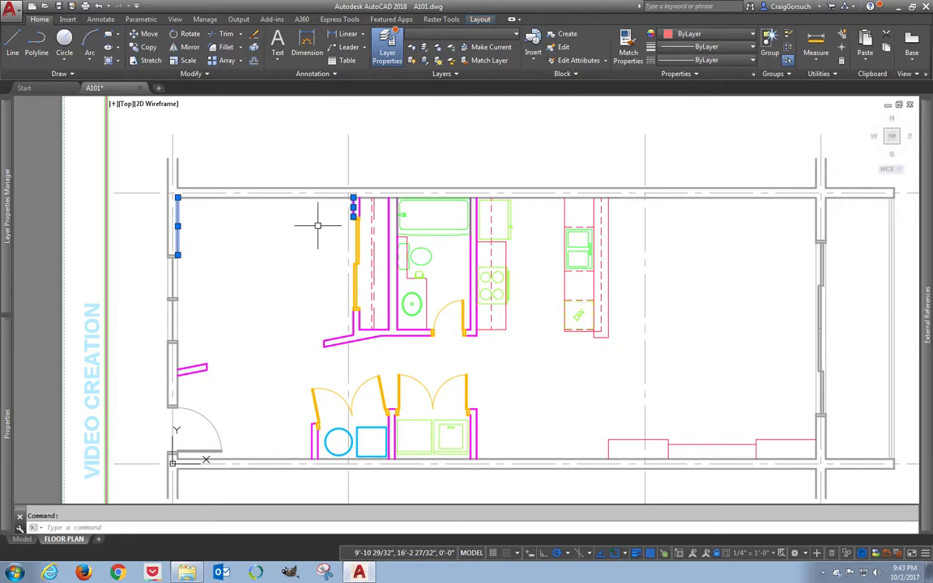
pyautogui.click(389, 227)
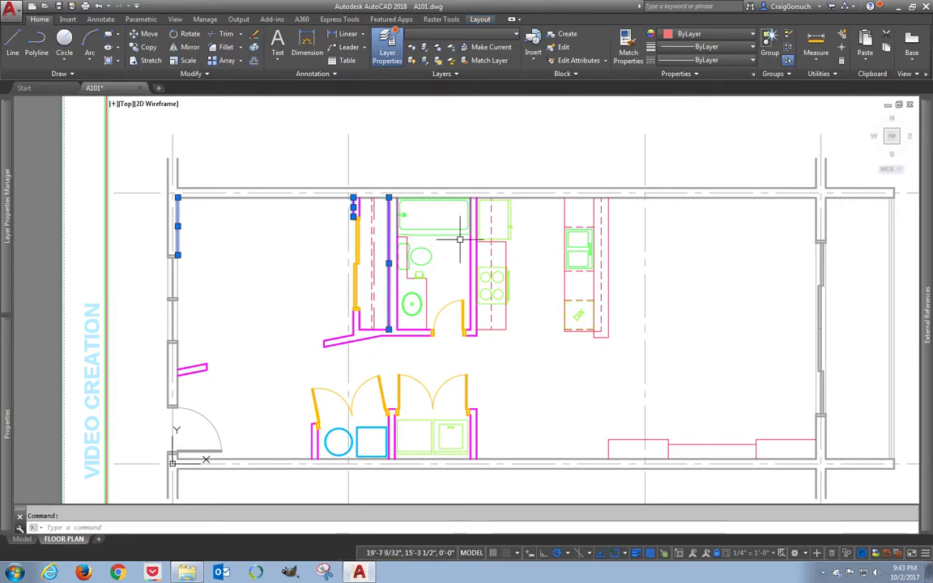
pyautogui.click(470, 243)
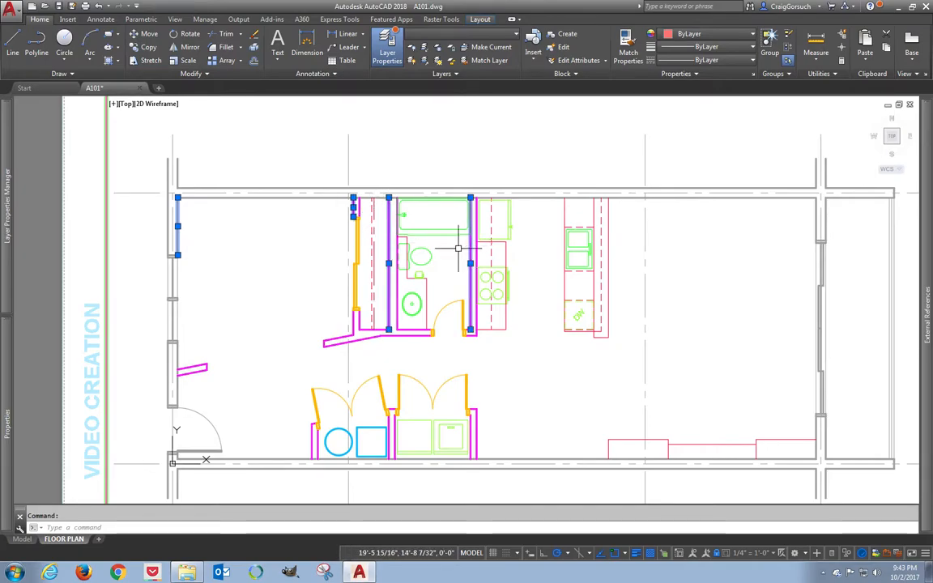
pyautogui.press('Escape')
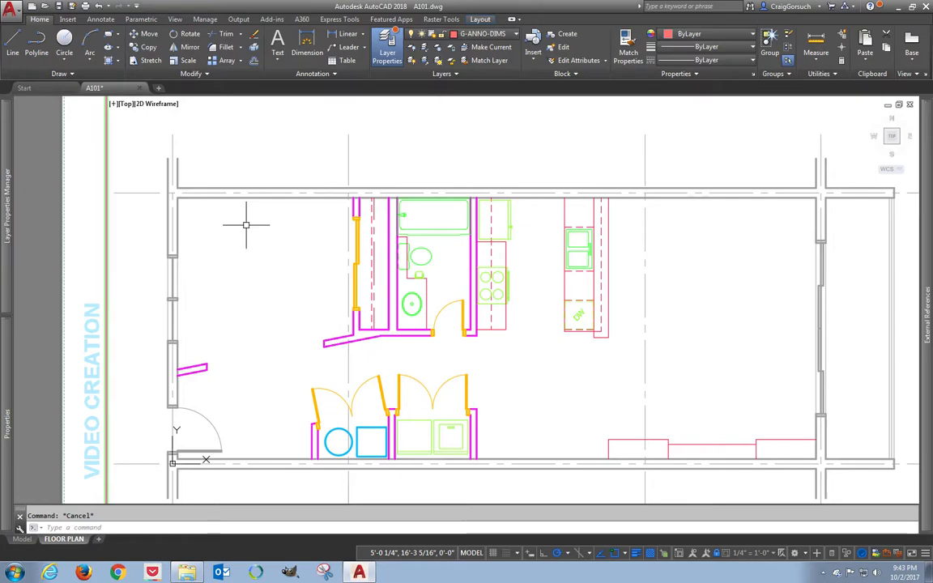
# Add a linear dimension for the bedroom's interior width, from the exterior wall to the closet wall, placed above the upper wall.
pyautogui.click(345, 35)
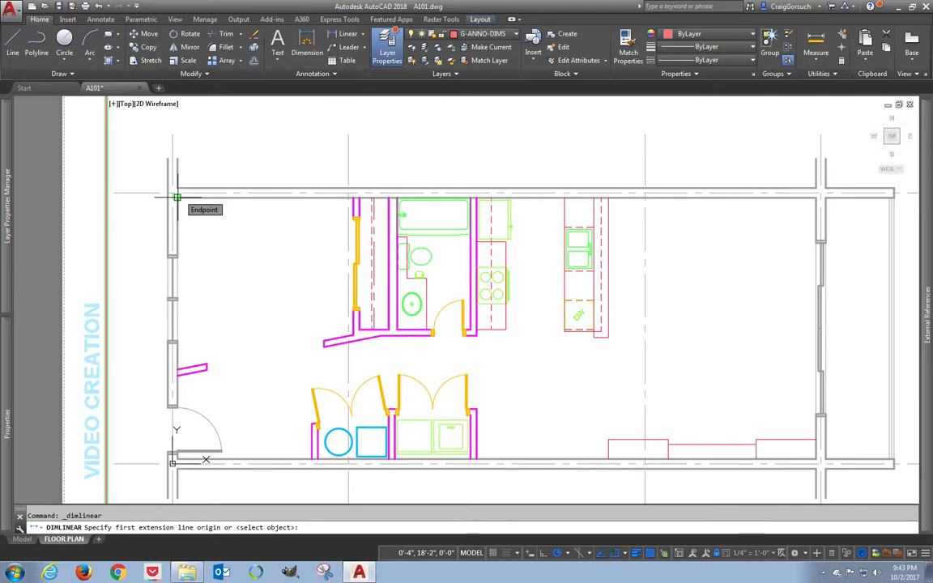
pyautogui.click(177, 197)
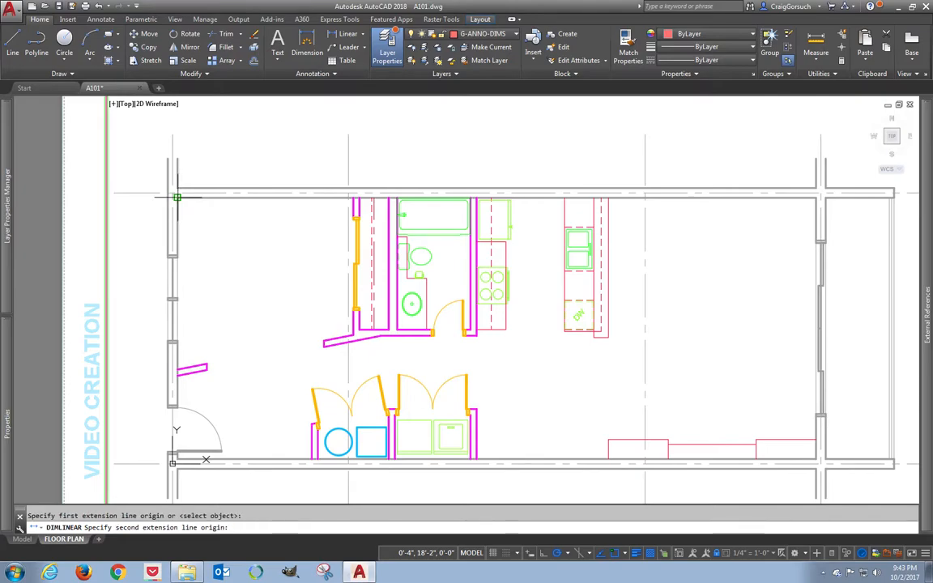
pyautogui.click(354, 197)
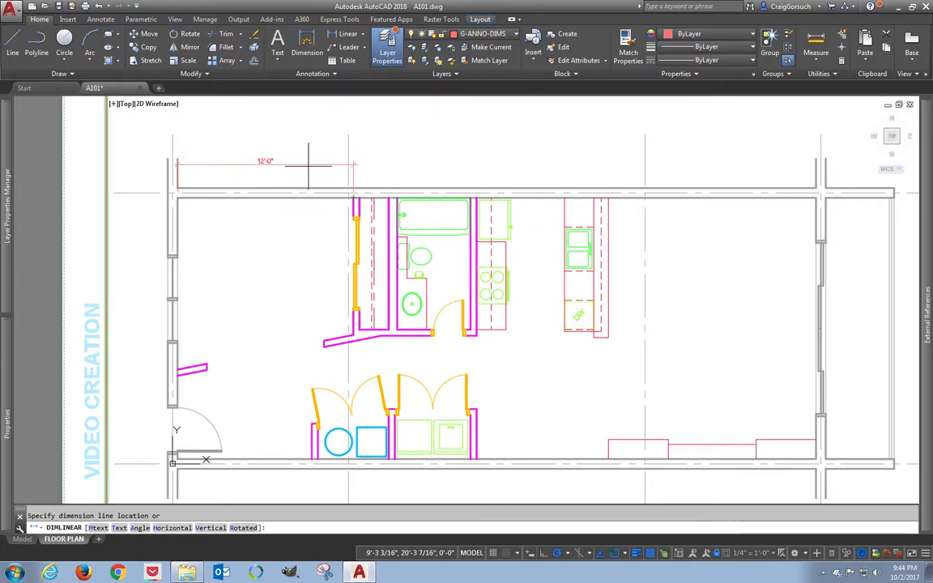
pyautogui.click(309, 166)
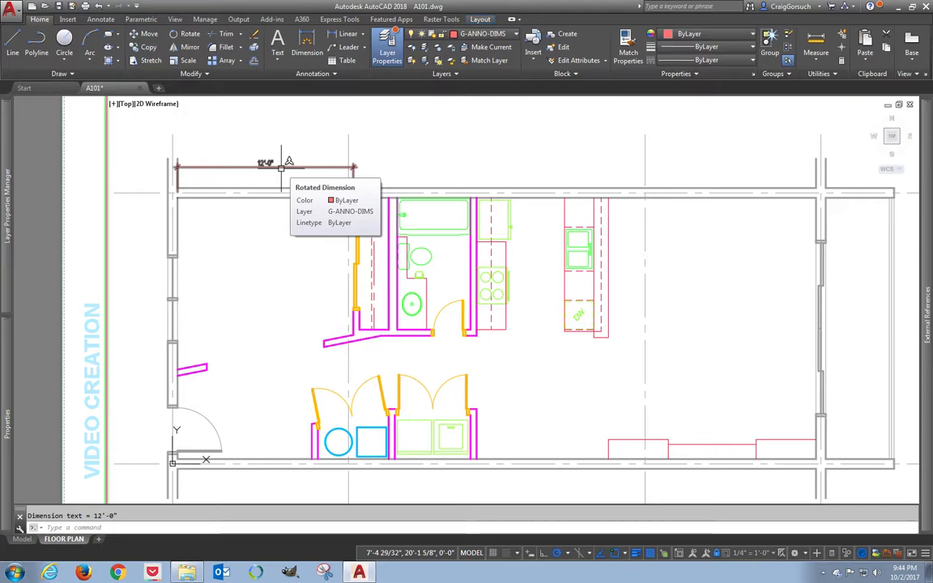
# Add a linear dimension for the thickness of the closet's front wall, in line with the bedroom width dimension.
pyautogui.click(346, 33)
pyautogui.scroll(3, 354, 101)
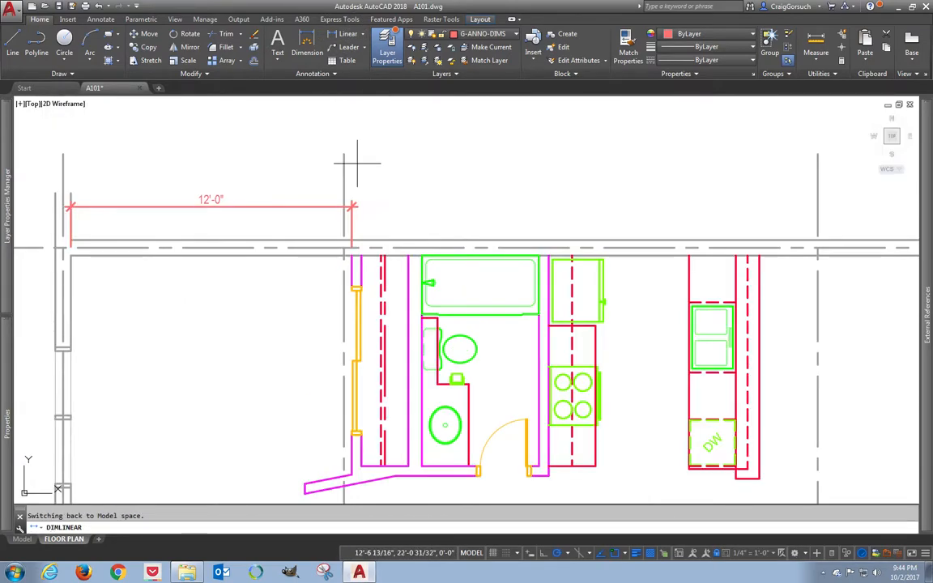
pyautogui.click(352, 255)
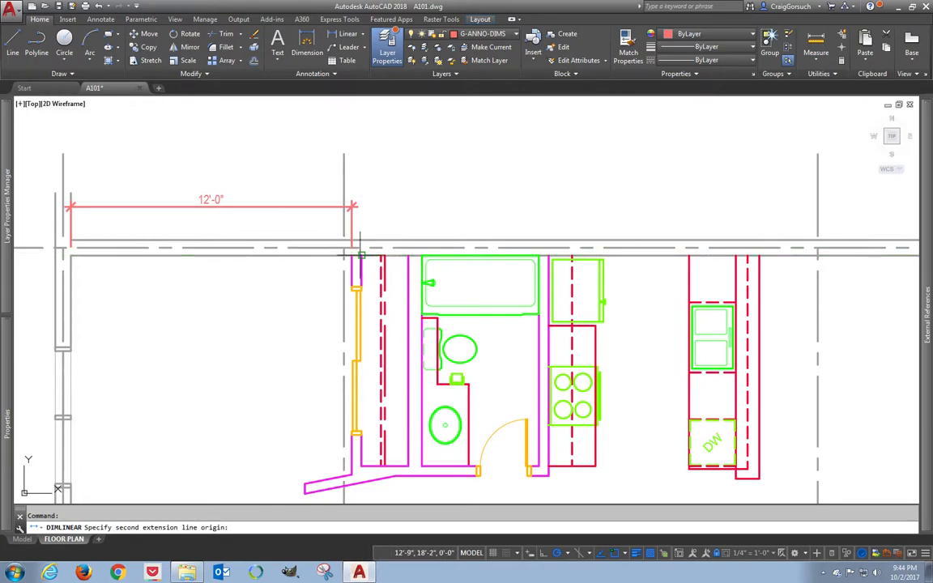
pyautogui.click(361, 256)
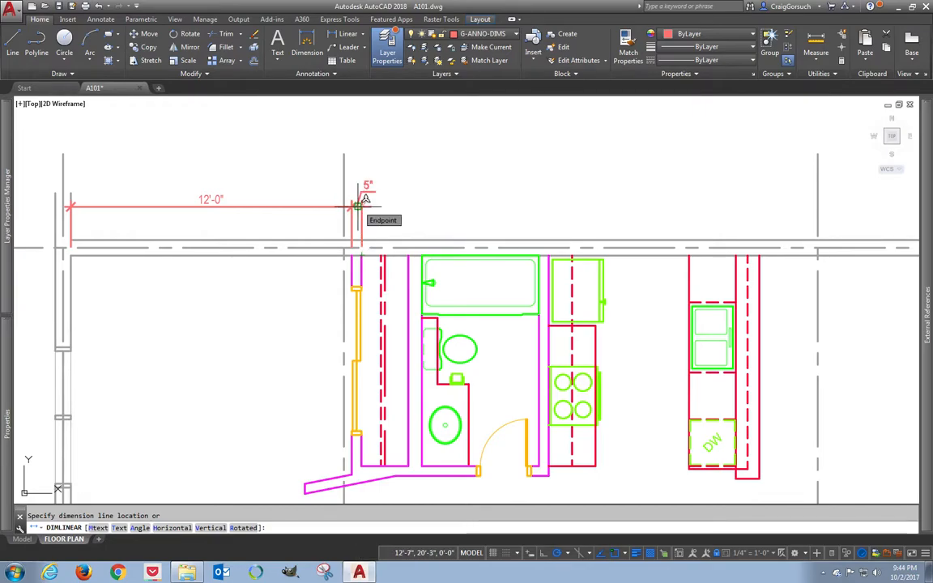
pyautogui.click(358, 205)
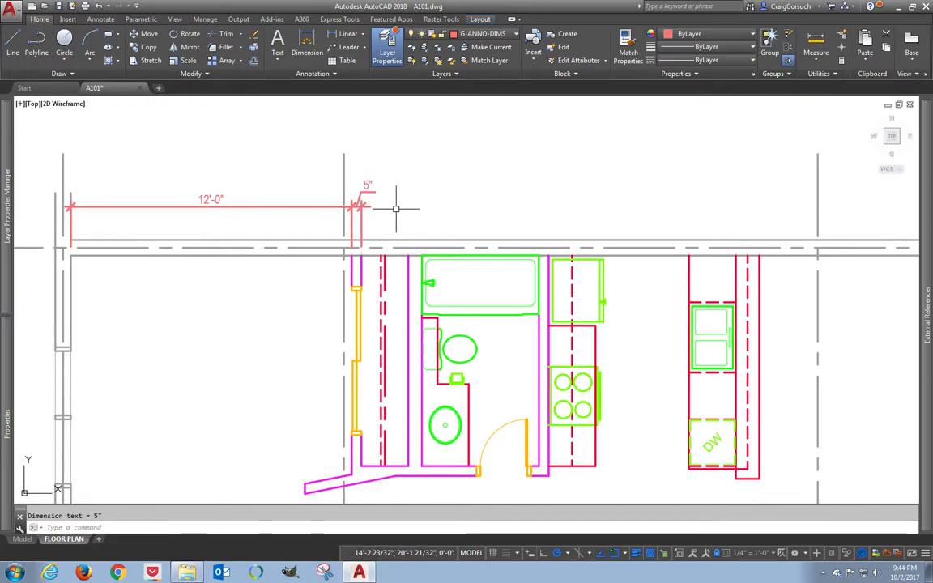
# Add linear dimensions for the closet's depth and the wall between closet and bathroom, in line with the existing dimension row.
pyautogui.click(348, 34)
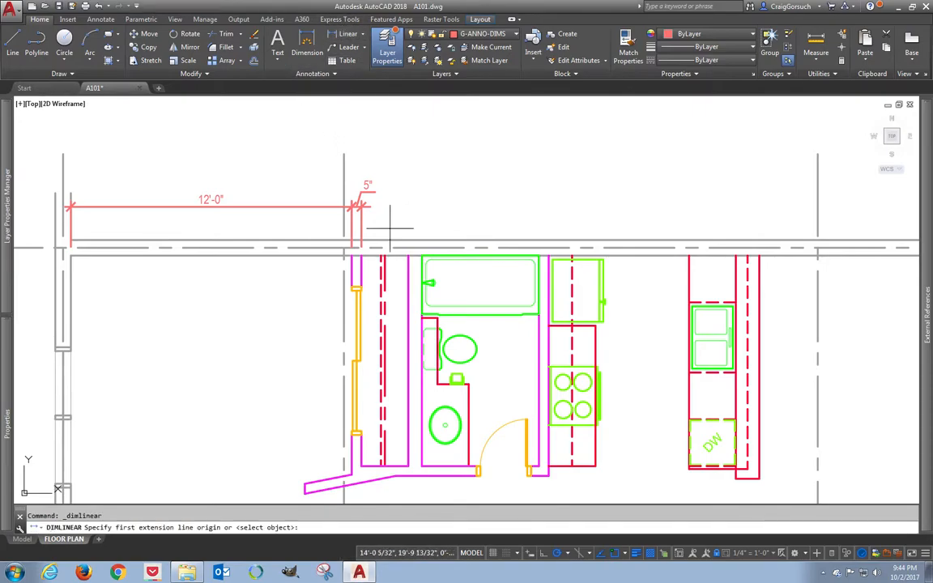
pyautogui.click(362, 256)
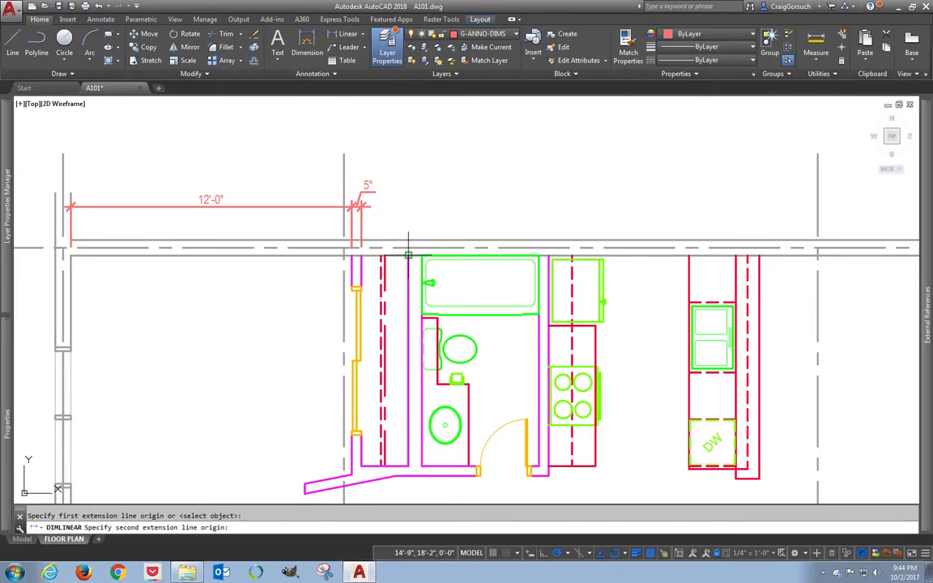
pyautogui.click(408, 256)
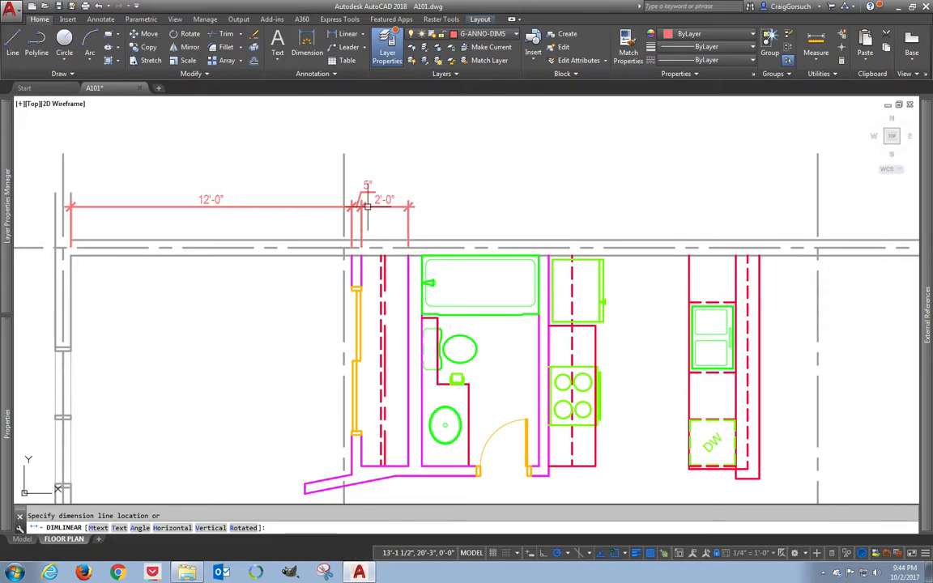
pyautogui.click(401, 206)
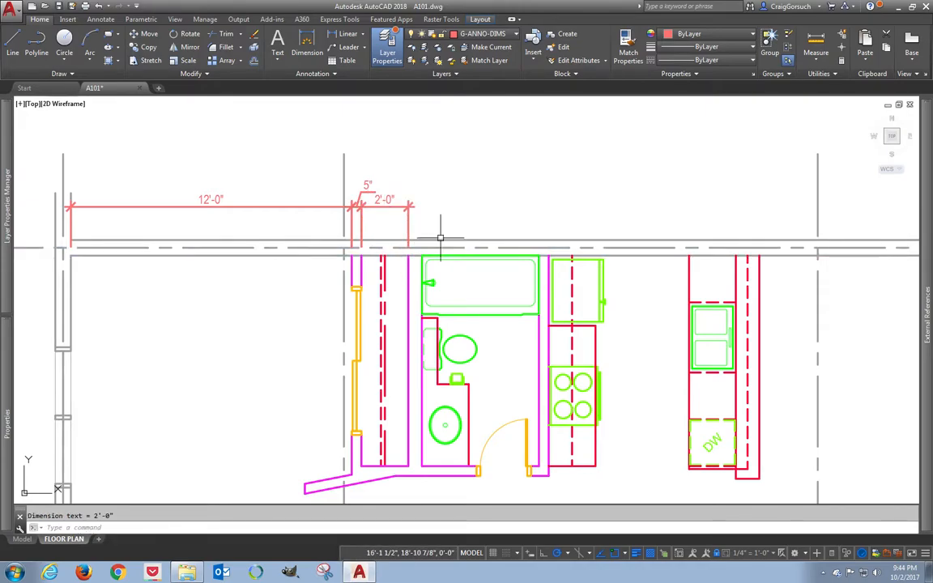
pyautogui.press('Return')
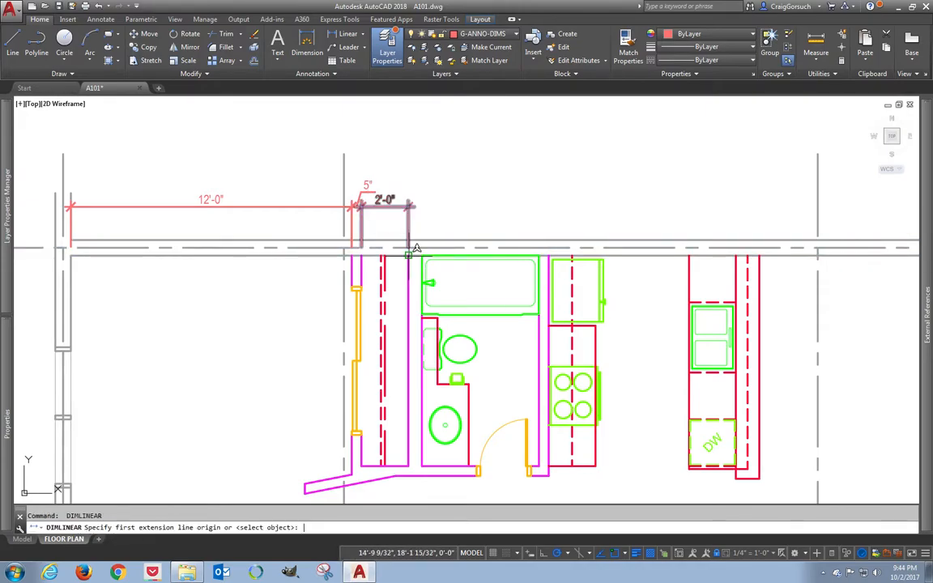
pyautogui.click(422, 256)
pyautogui.click(409, 246)
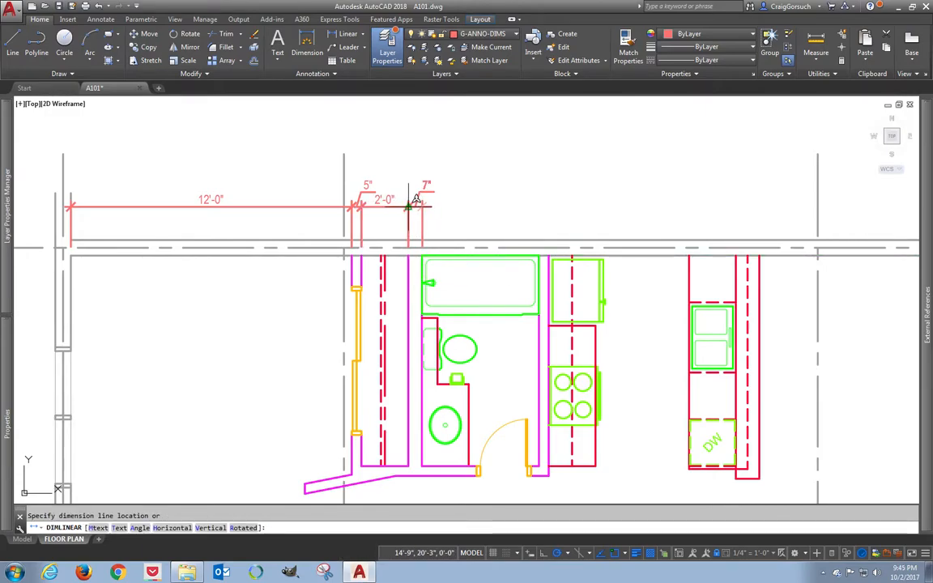
pyautogui.click(415, 200)
# Add a linear dimension for the bathroom's interior width along the tub, in line with the neighbouring dimensions.
pyautogui.press('Return')
pyautogui.click(423, 256)
pyautogui.click(539, 256)
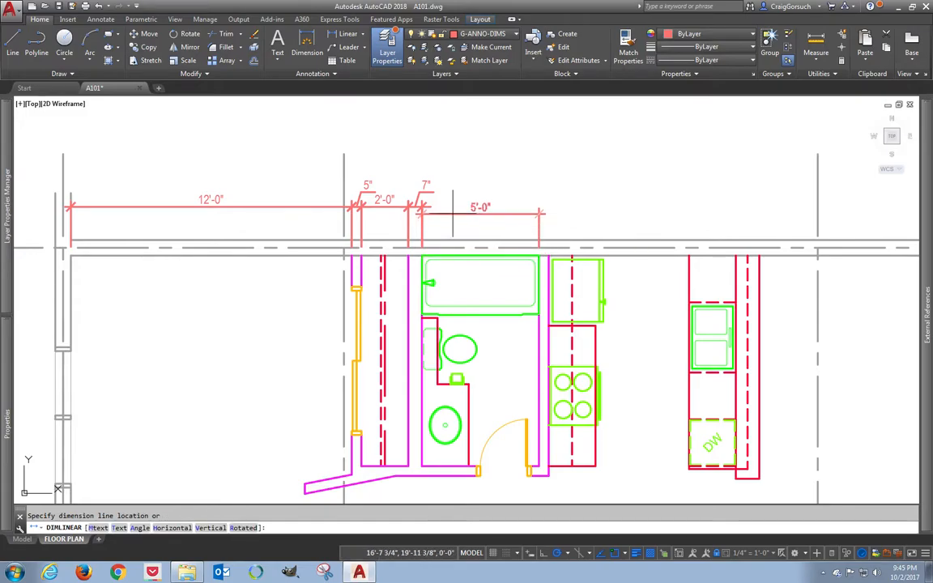
pyautogui.click(434, 204)
pyautogui.press('Return')
pyautogui.click(541, 256)
pyautogui.click(550, 256)
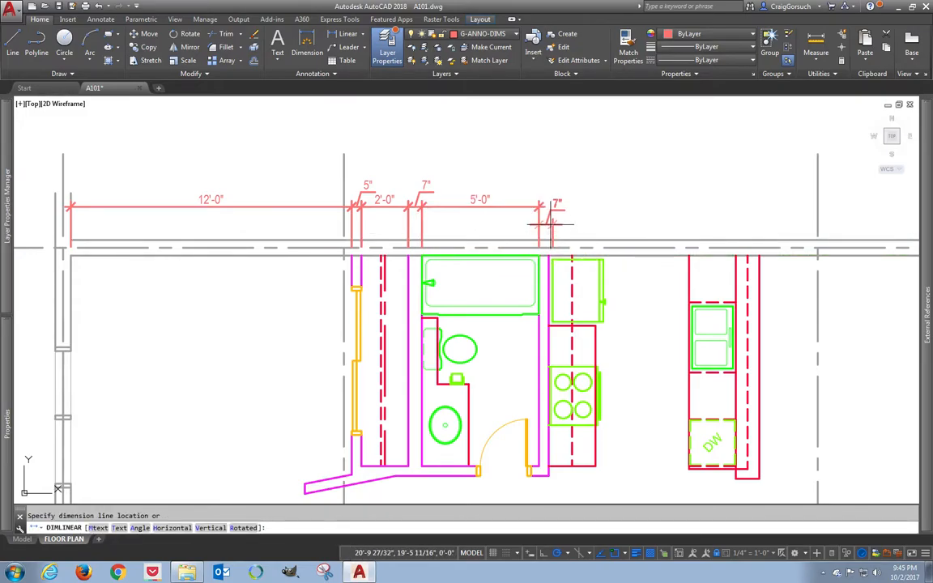
pyautogui.press('Escape')
# Add linear dimensions for the bathroom-kitchen wall thickness and for the kitchen width up to the wall behind the sink counter, in the same row.
pyautogui.press('Return')
pyautogui.click(548, 256)
pyautogui.click(539, 255)
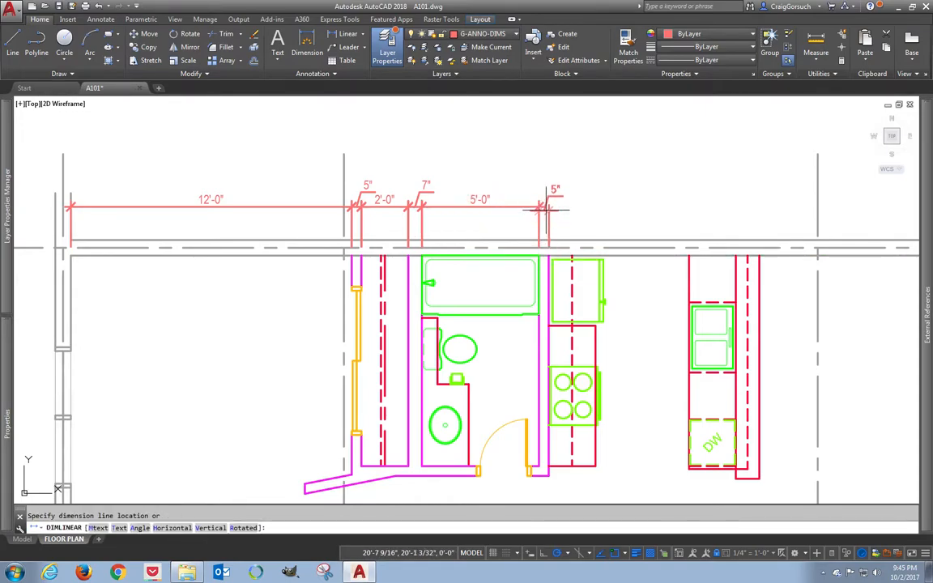
pyautogui.click(547, 206)
pyautogui.press('Return')
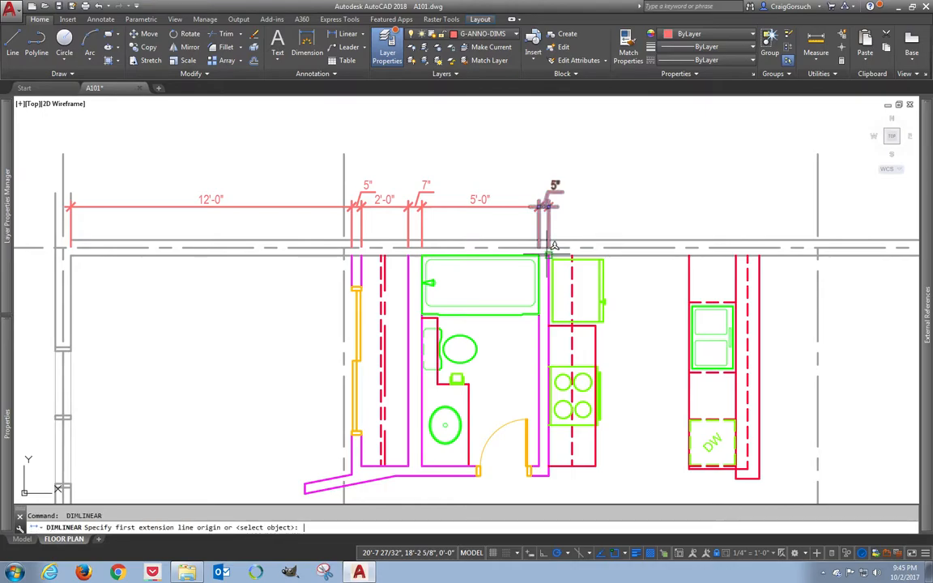
pyautogui.click(549, 256)
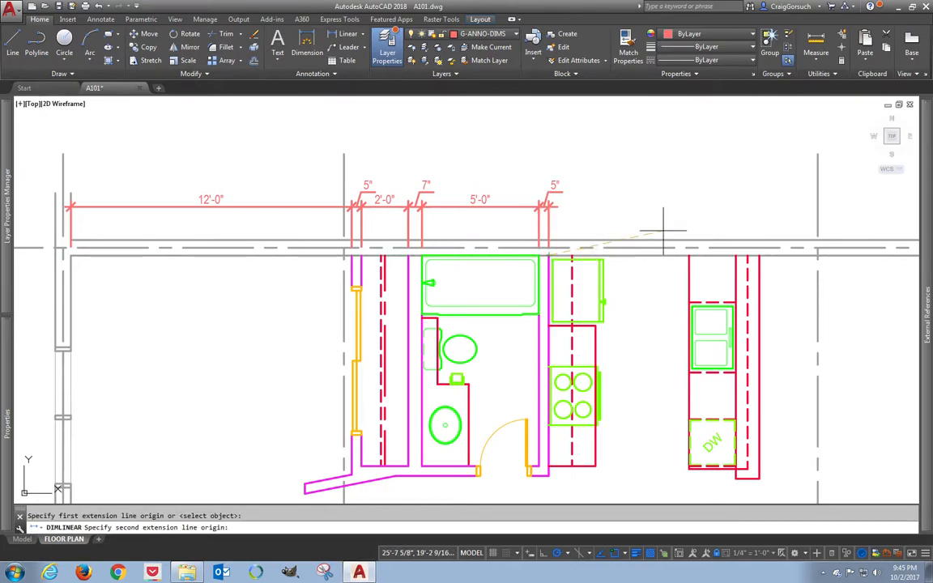
pyautogui.click(735, 255)
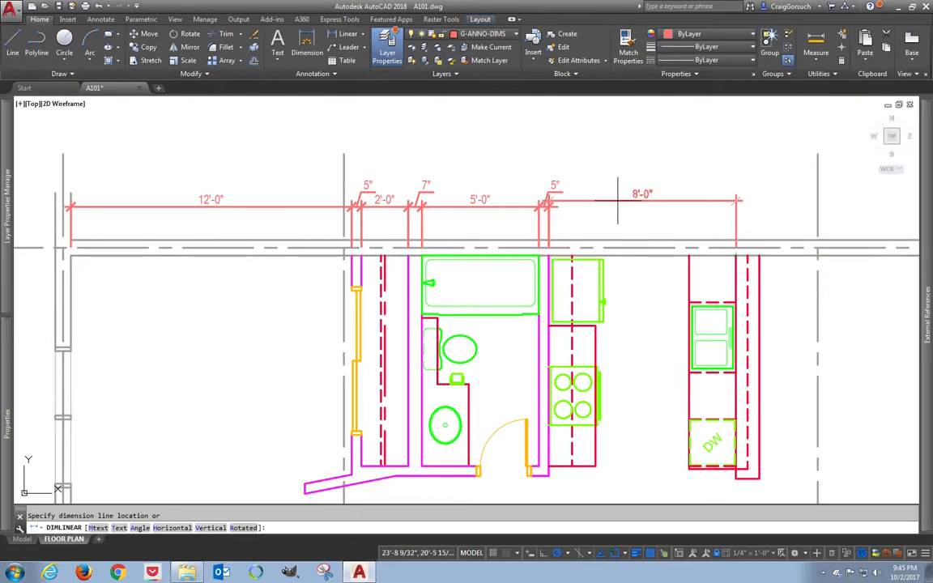
pyautogui.click(559, 207)
# Add a linear dimension for the thickness of the partial wall behind the sink counter, up to its dashed face, in the same row.
pyautogui.press('Return')
pyautogui.click(736, 255)
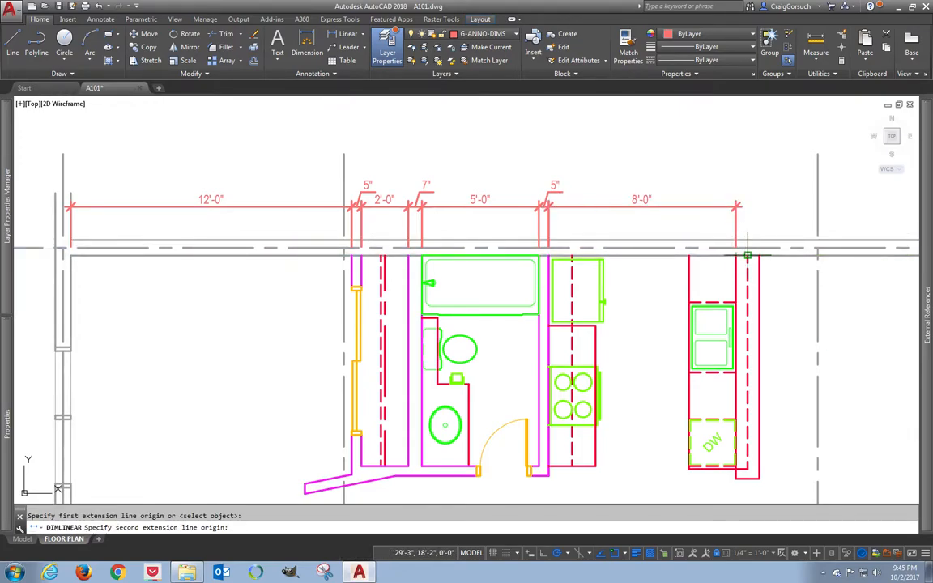
pyautogui.click(747, 255)
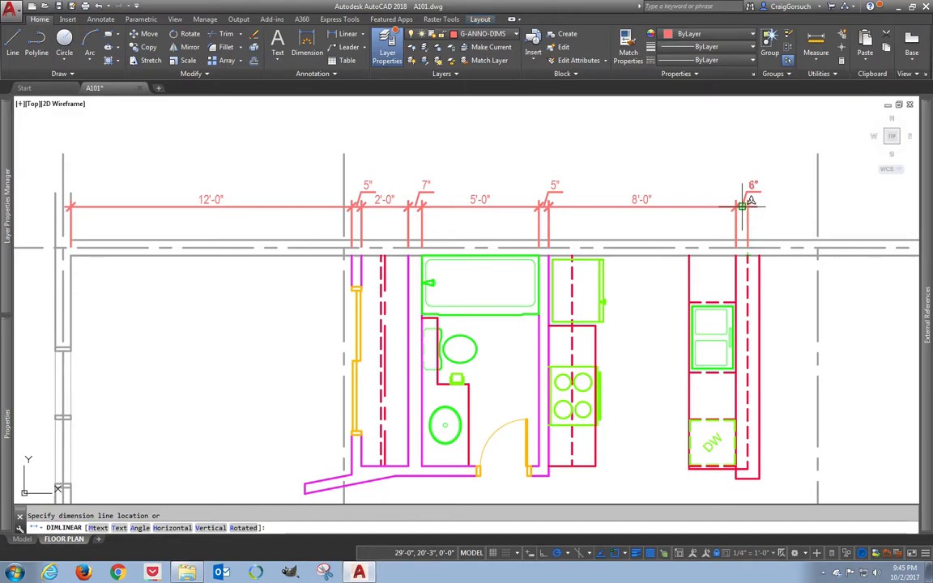
pyautogui.click(746, 204)
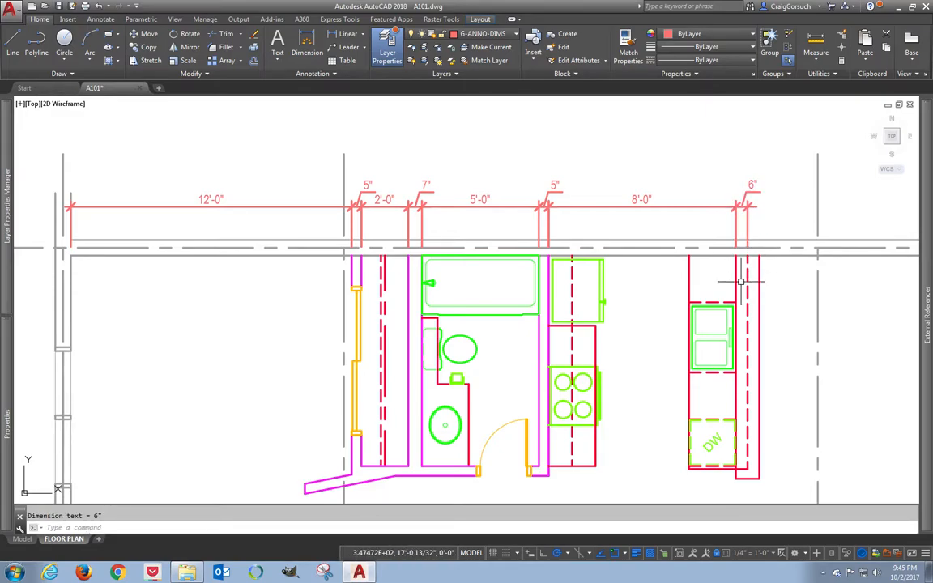
# Stretch the dashed face of the partial wall, together with its dimension's end, 1 inch toward the sink.
pyautogui.write('s')
pyautogui.press('Return')
pyautogui.click(754, 225)
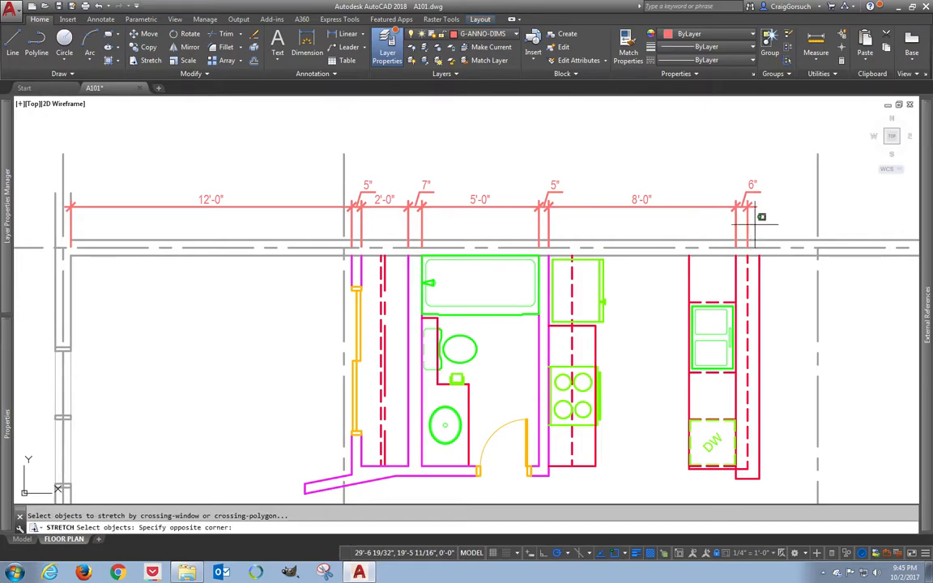
pyautogui.click(741, 485)
pyautogui.press('Return')
pyautogui.click(789, 359)
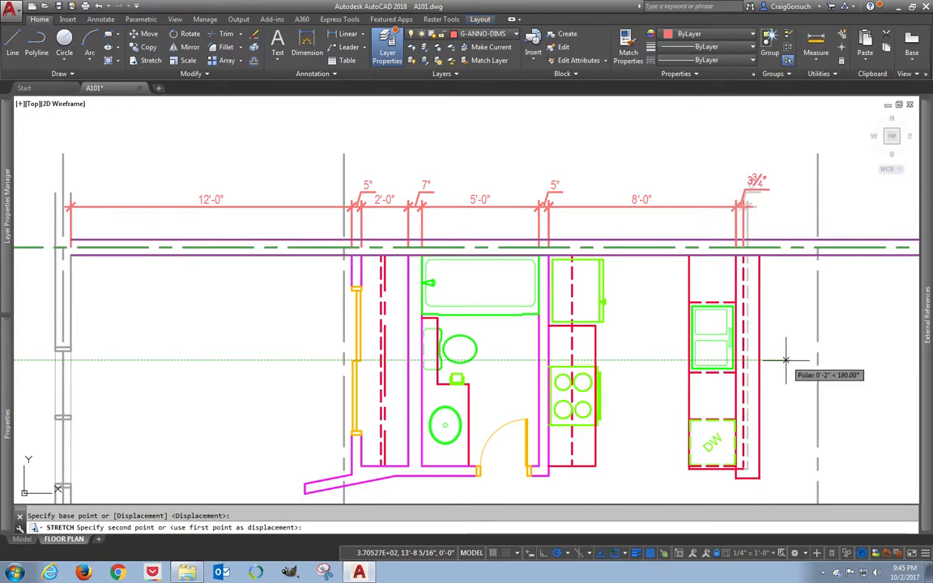
pyautogui.write('1')
pyautogui.press('Return')
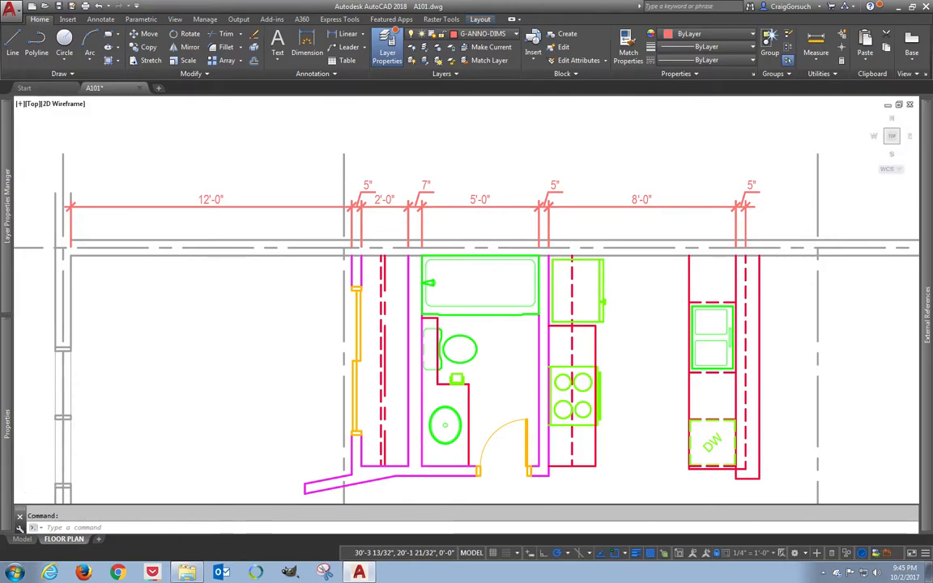
# Add a linear dimension for the living area from the partial wall's dashed face to the far exterior wall, in line with the row.
pyautogui.scroll(-2, 772, 209)
pyautogui.moveTo(770, 203); pyautogui.dragTo(628, 209, button='middle')
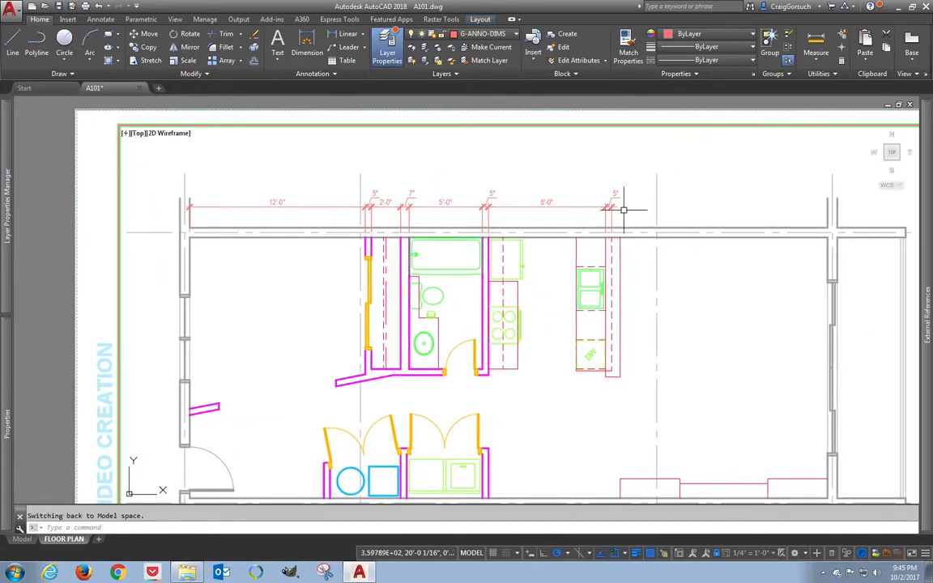
pyautogui.click(346, 37)
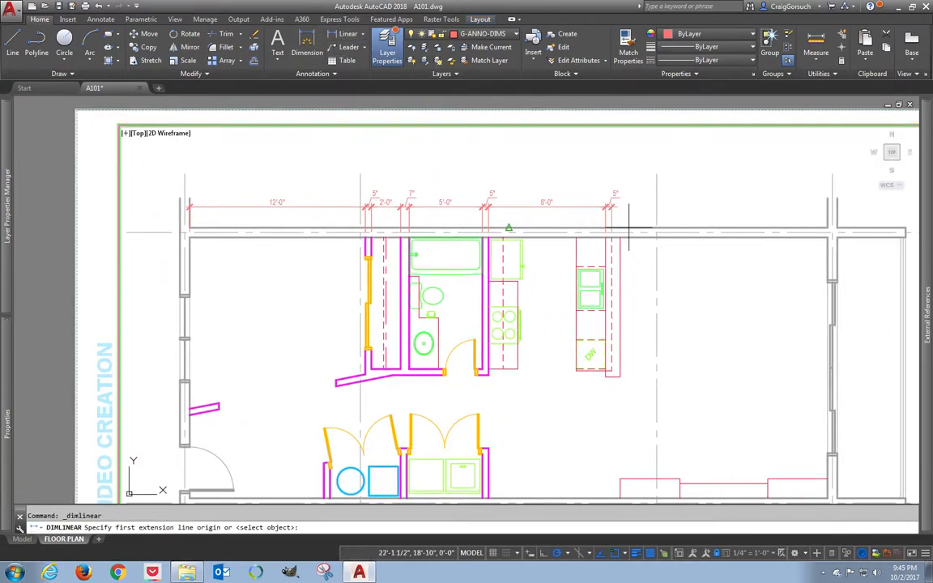
pyautogui.click(673, 236)
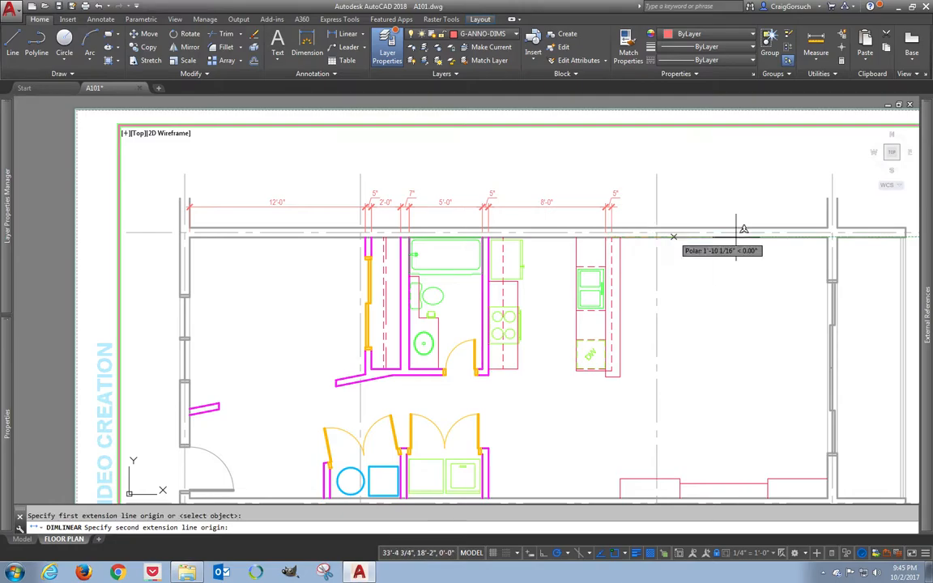
pyautogui.click(827, 237)
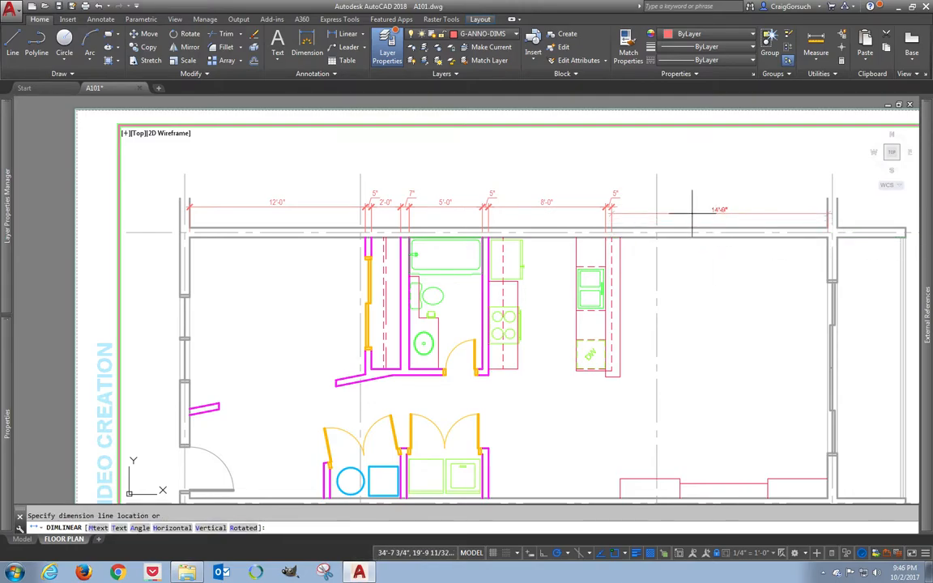
pyautogui.click(617, 207)
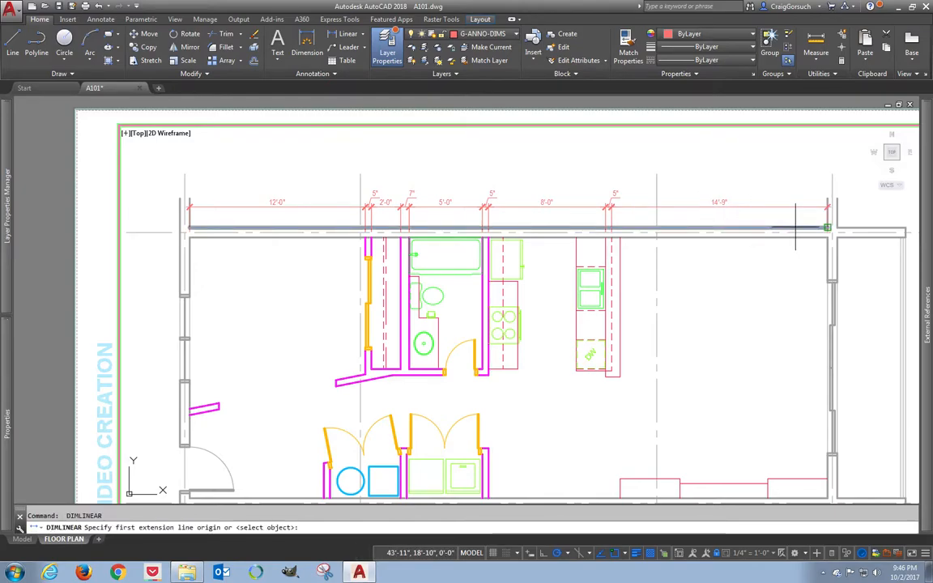
# Add an overall linear dimension between the exterior walls' inner faces, placed above the row of room dimensions.
pyautogui.click(827, 228)
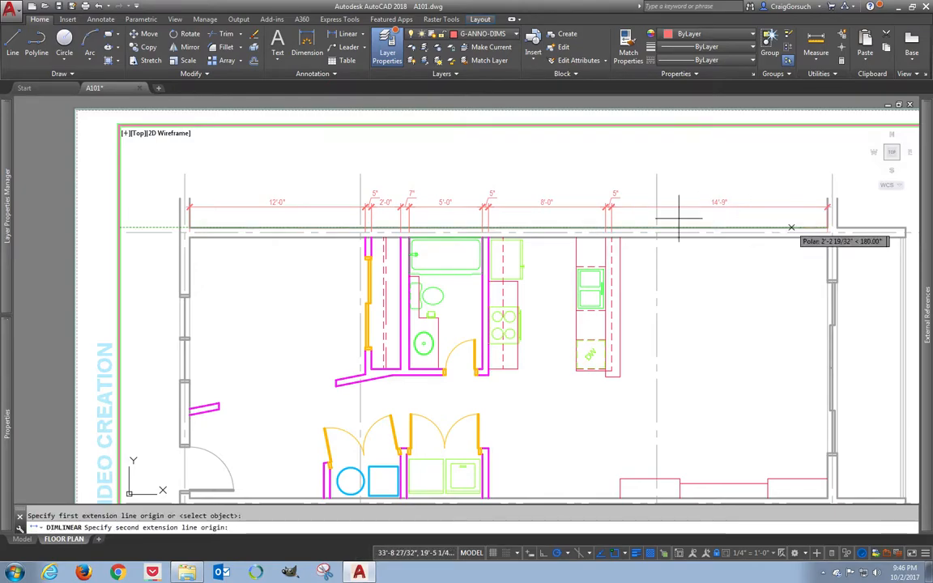
pyautogui.click(190, 230)
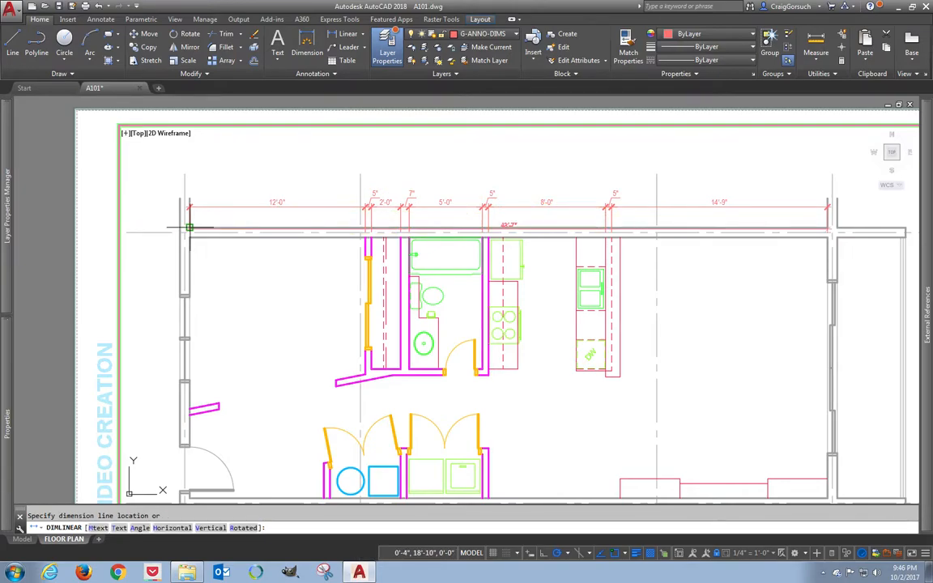
pyautogui.click(258, 164)
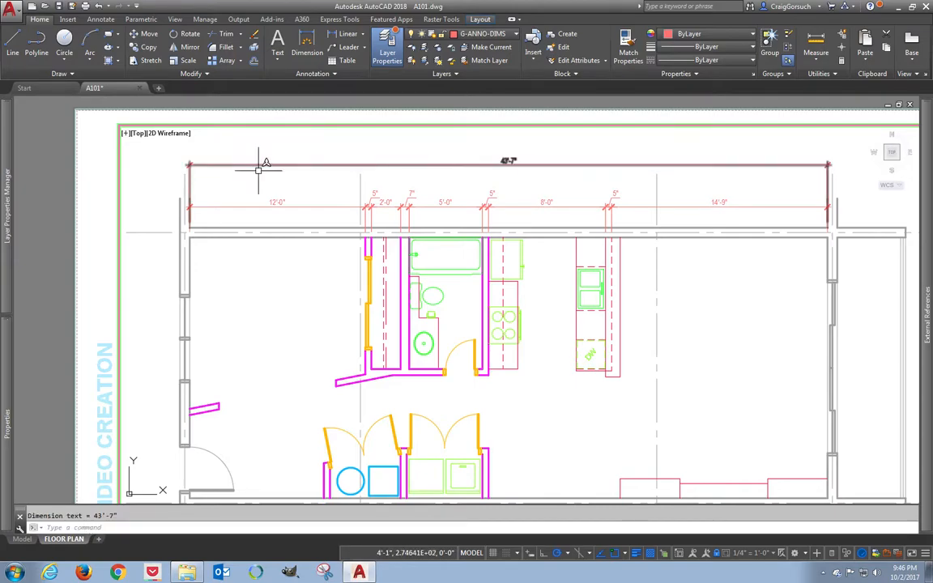
# Stretch both extension line origins of the overall dimension to the tops of the outermost gridlines, and clear the selection.
pyautogui.click(757, 152)
pyautogui.click(336, 150)
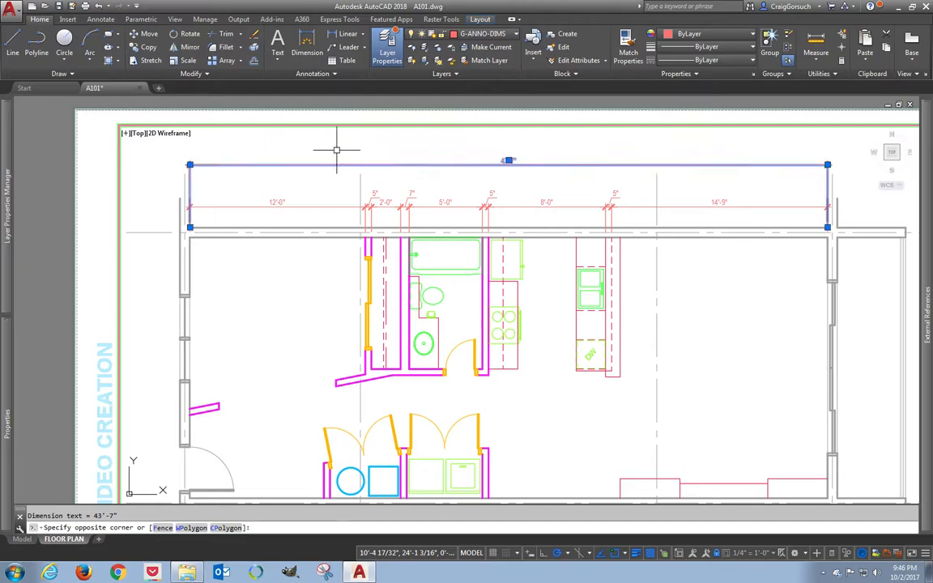
pyautogui.click(826, 228)
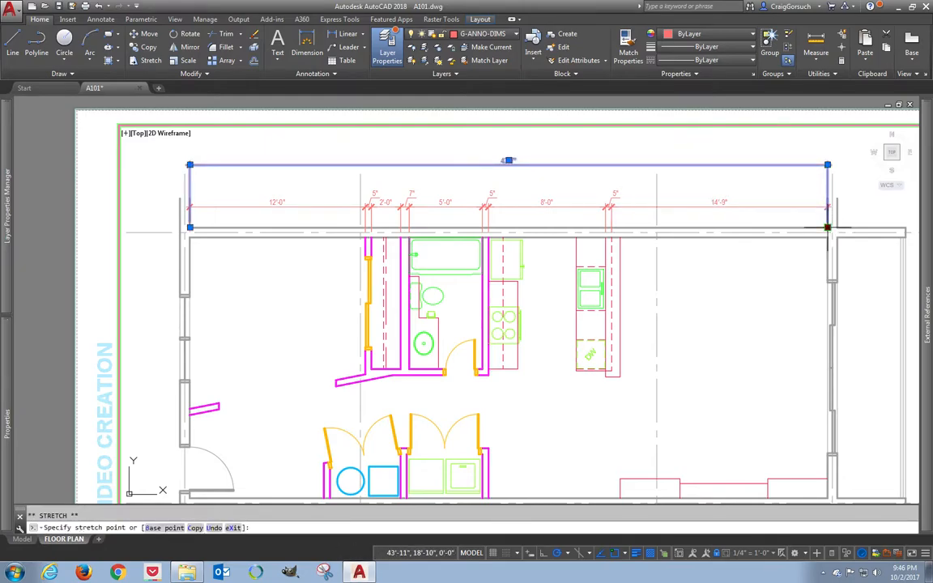
pyautogui.click(831, 171)
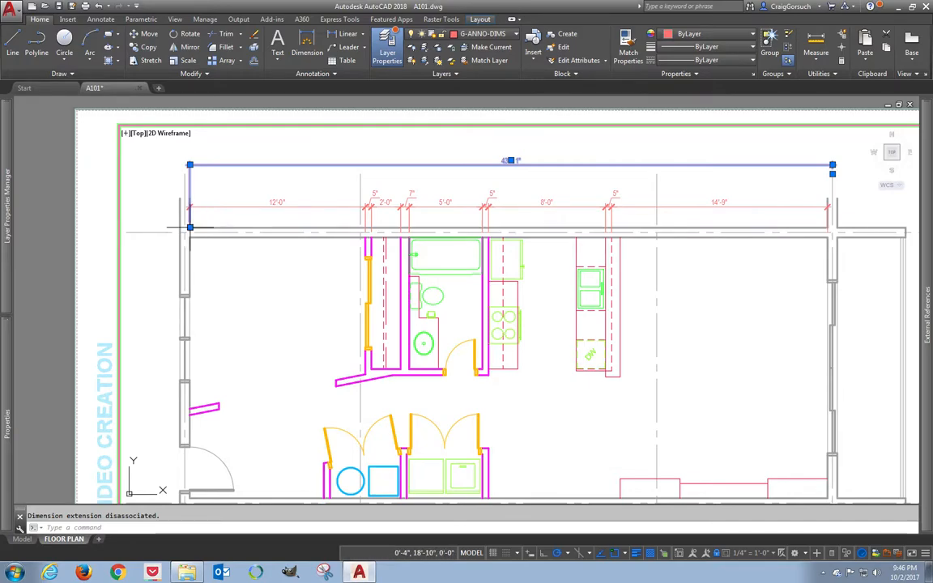
pyautogui.click(189, 228)
pyautogui.click(186, 166)
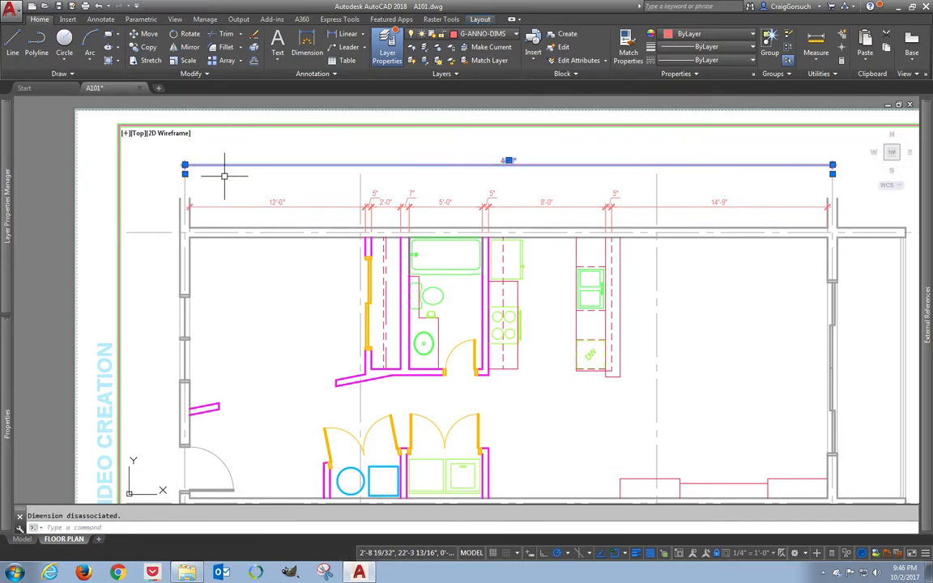
pyautogui.press('Escape')
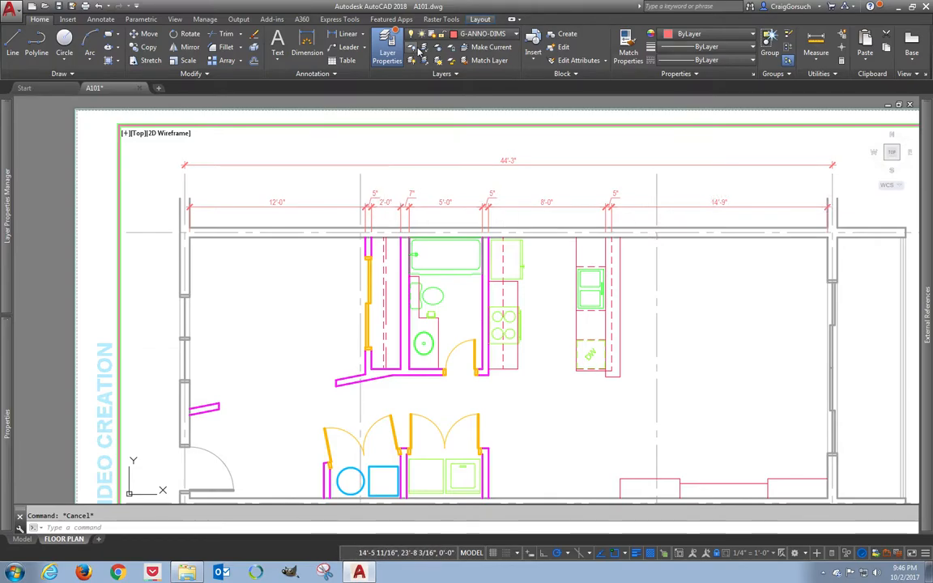
# Add linear dimensions from the first to the second gridline and from the second to the third, just below the overall dimension.
pyautogui.click(347, 34)
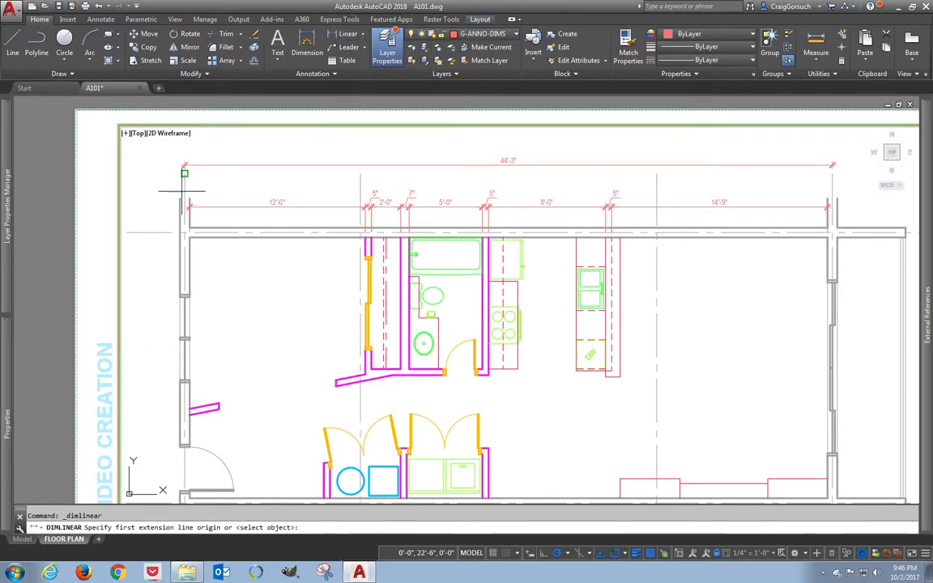
pyautogui.click(184, 167)
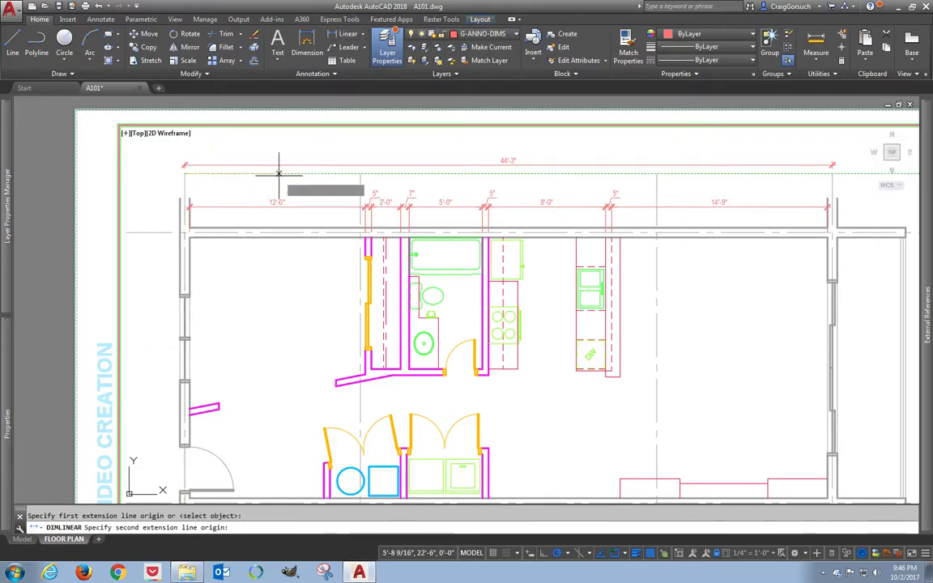
pyautogui.click(362, 174)
pyautogui.click(335, 174)
pyautogui.press('Return')
pyautogui.click(362, 174)
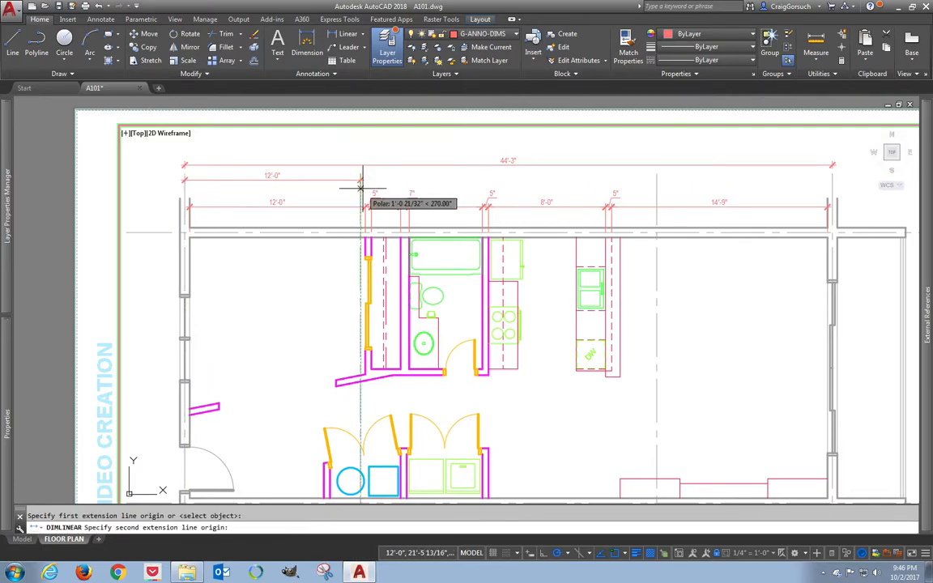
pyautogui.click(656, 173)
pyautogui.click(328, 179)
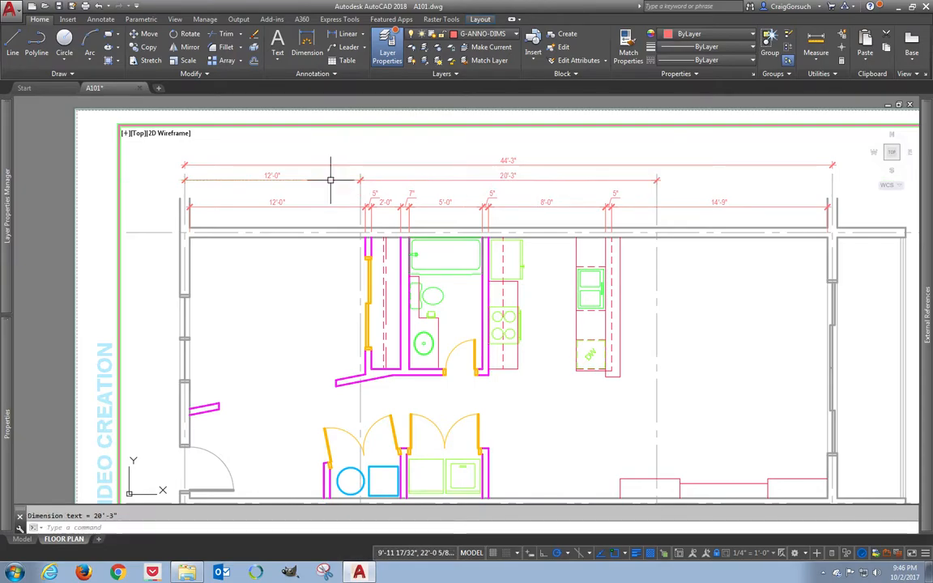
# Add a linear dimension from the third to the fourth vertical gridline, in line with the row of gridline dimensions.
pyautogui.press('Return')
pyautogui.click(657, 175)
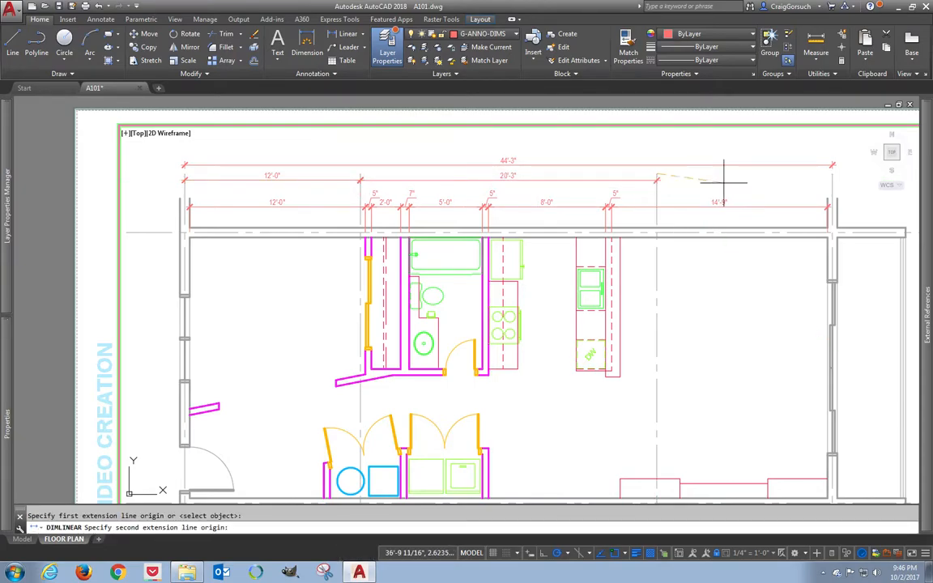
pyautogui.click(832, 166)
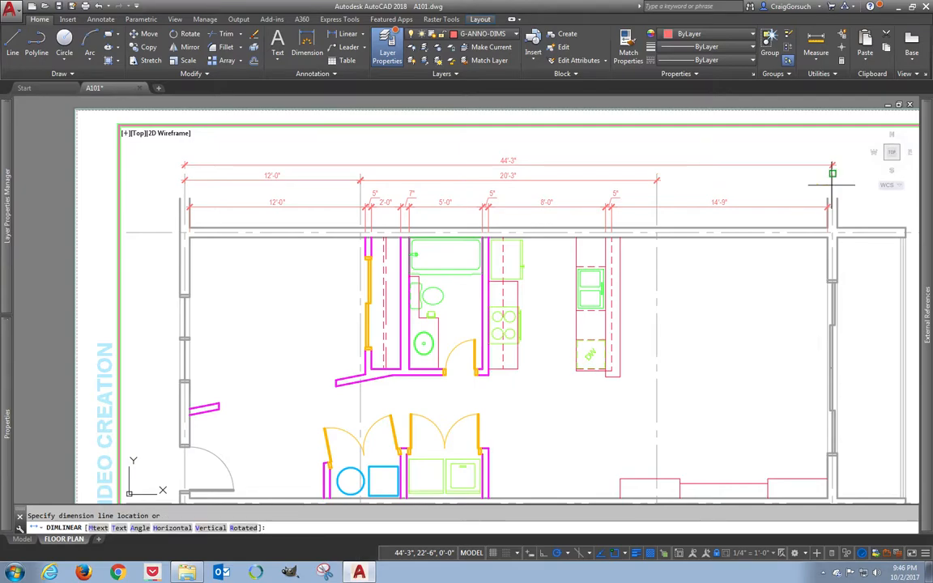
pyautogui.click(632, 180)
# Add a vertical linear dimension between the upper and lower horizontal gridlines' outer ends, placed beside the entry-side exterior wall.
pyautogui.press('Return')
pyautogui.click(150, 233)
pyautogui.scroll(3, 162, 387)
pyautogui.scroll(-2, 185, 337)
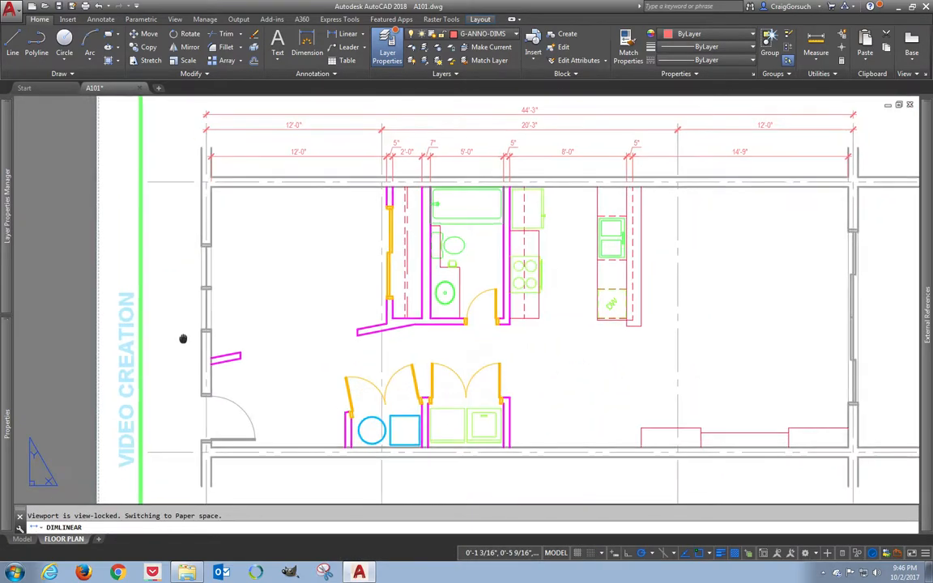
pyautogui.scroll(1, 195, 312)
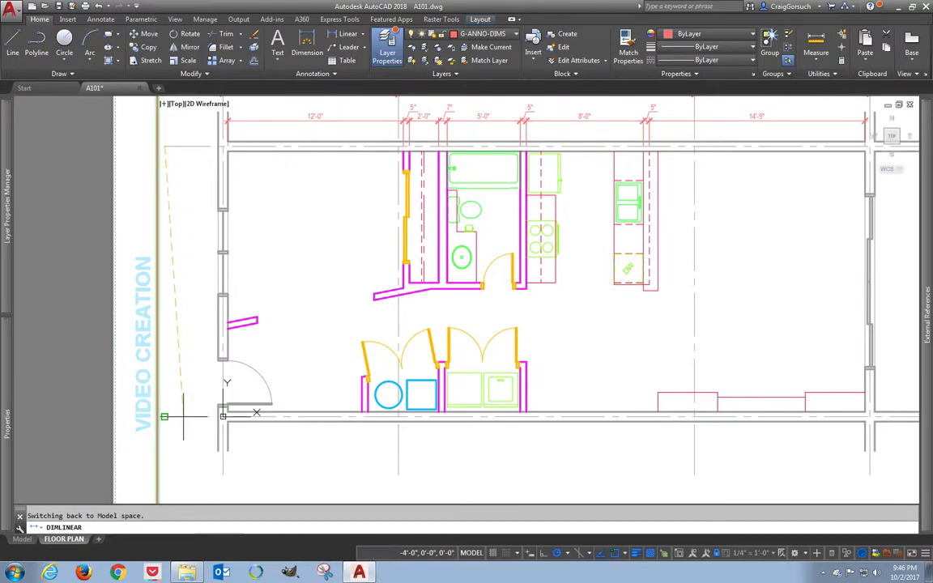
pyautogui.click(187, 416)
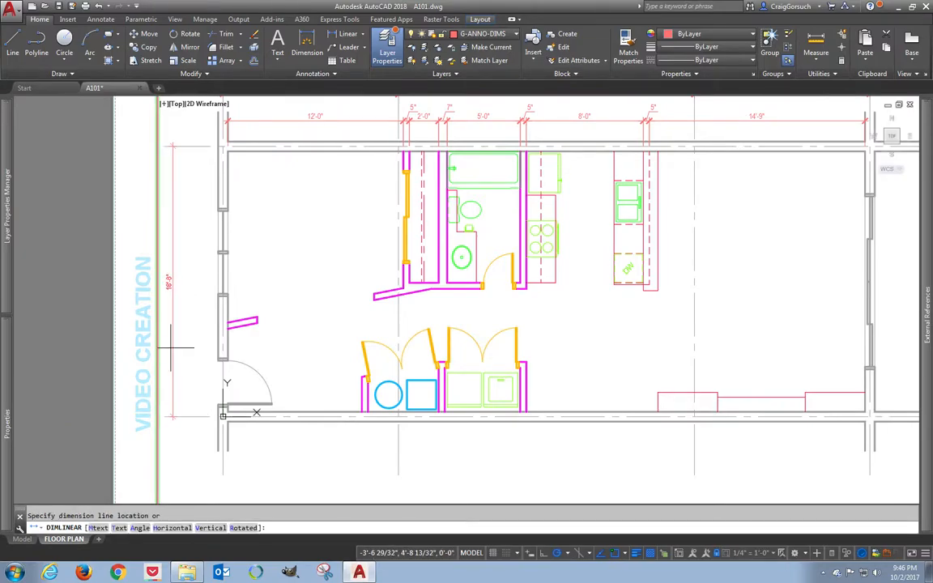
pyautogui.click(172, 306)
pyautogui.scroll(-2, 316, 175)
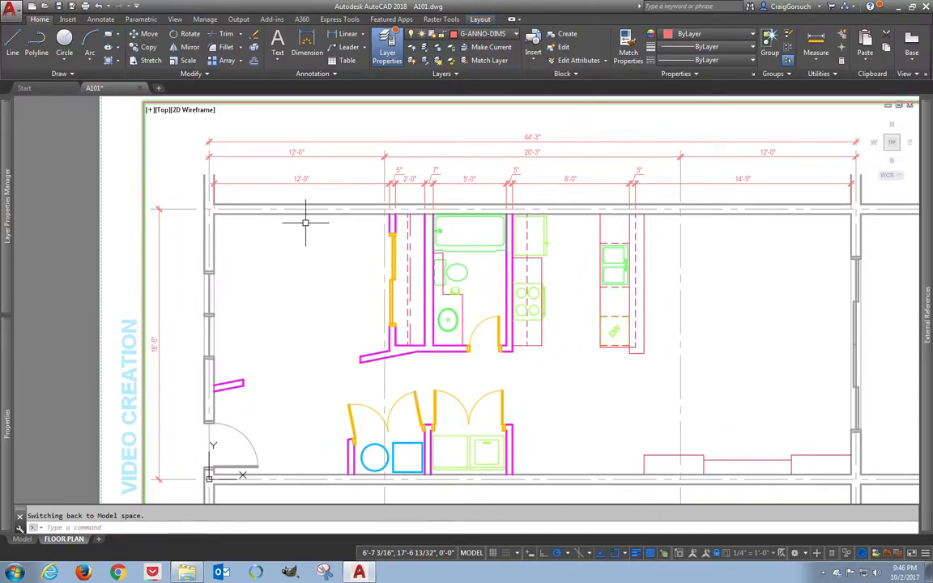
# Try adding a second vertical gridline dimension in model space, outside the existing one, and return to the FLOOR PLAN layout.
pyautogui.click(22, 540)
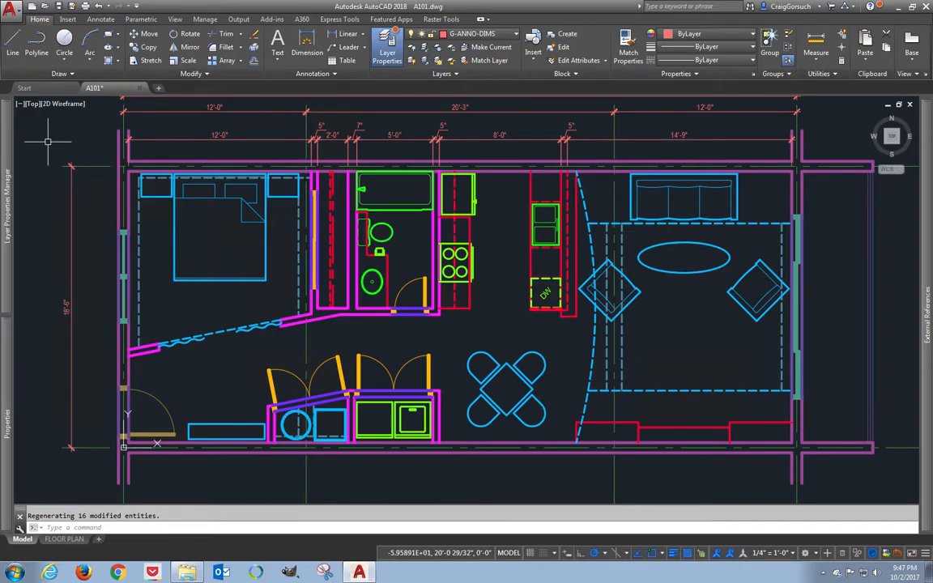
pyautogui.write('li')
pyautogui.press('Return')
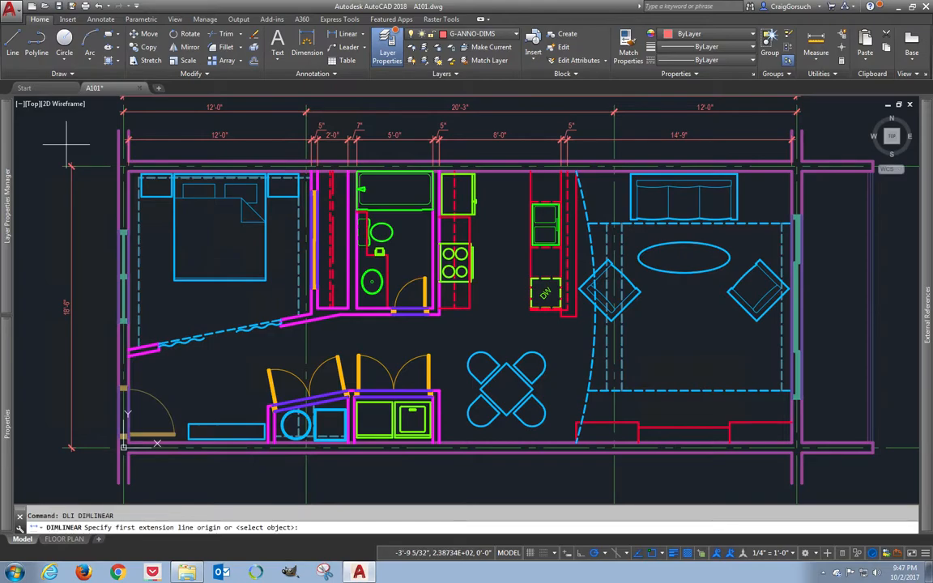
pyautogui.click(71, 167)
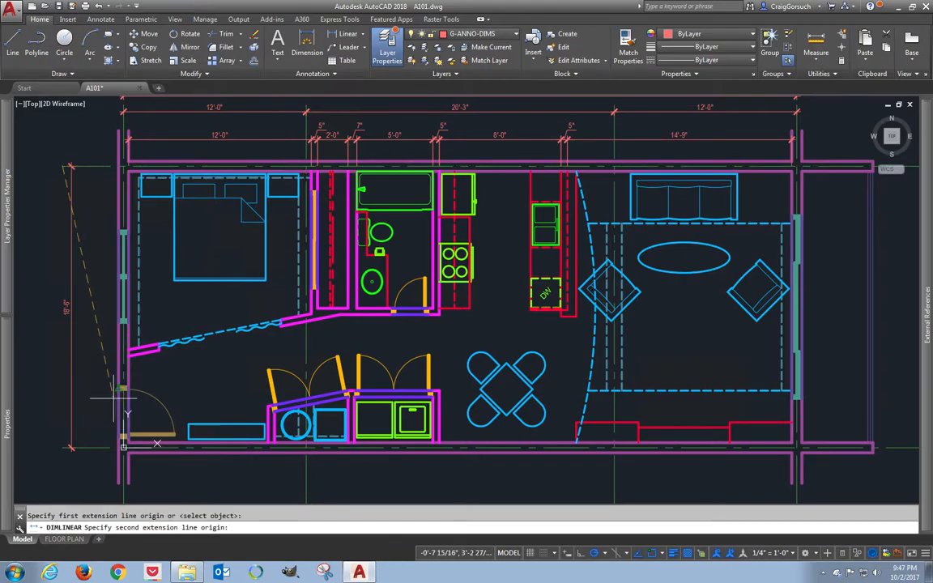
pyautogui.click(70, 447)
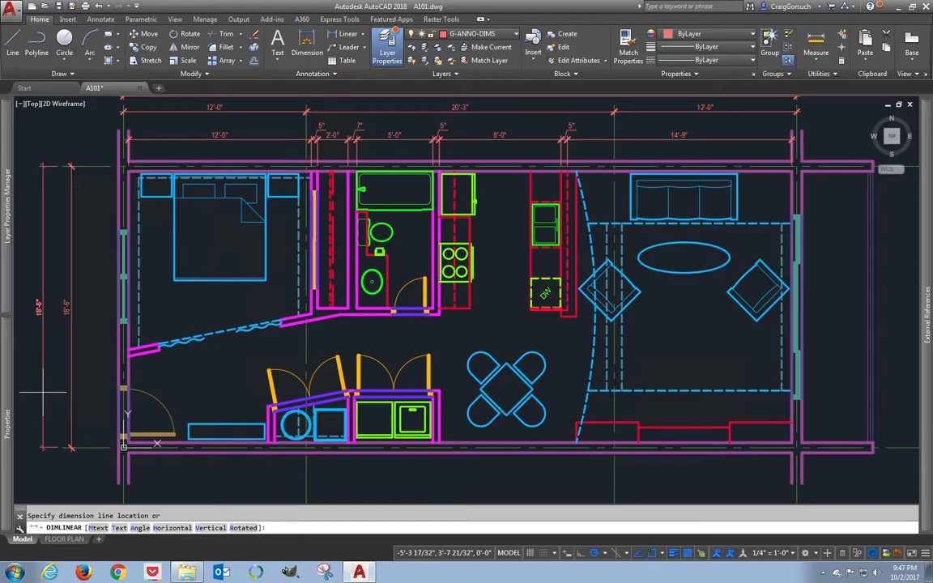
pyautogui.click(39, 360)
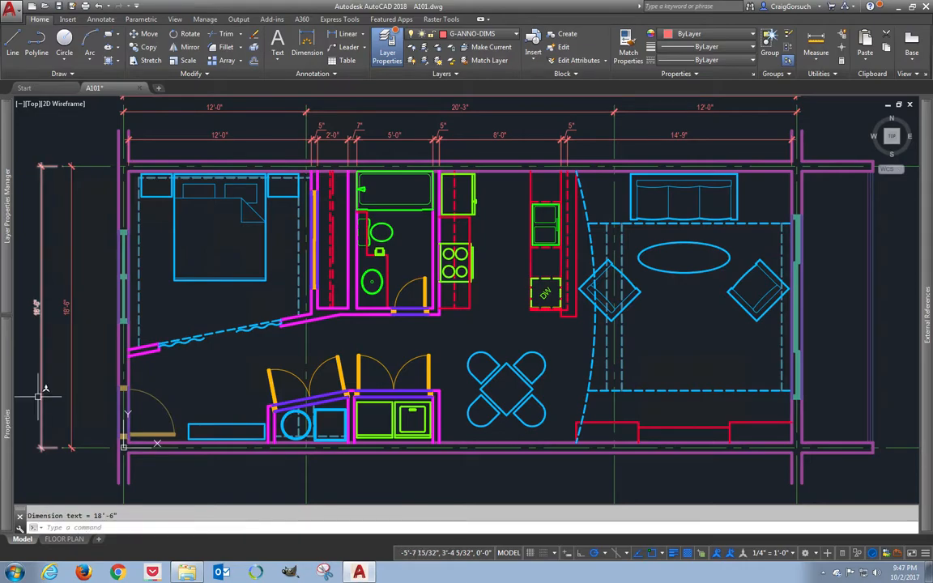
pyautogui.click(64, 538)
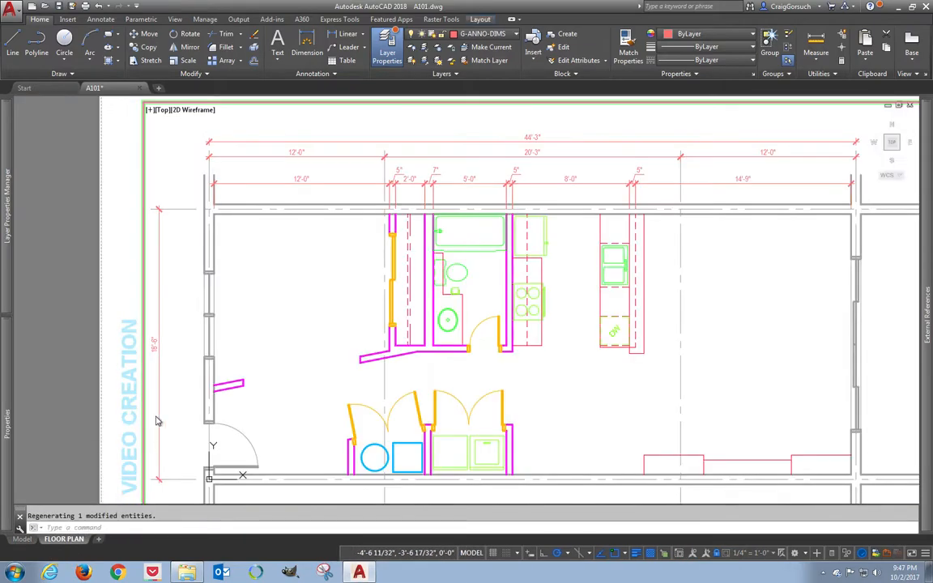
pyautogui.click(149, 208)
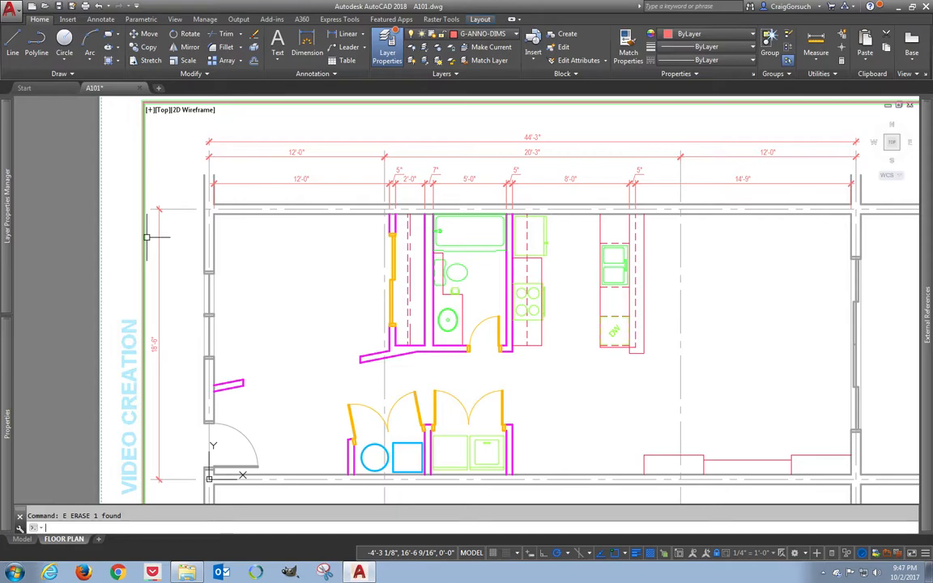
# Add a linear dimension from the entry-side exterior wall's outer face to the top of the first gridline, near the upper corner.
pyautogui.click(347, 33)
pyautogui.scroll(2, 202, 162)
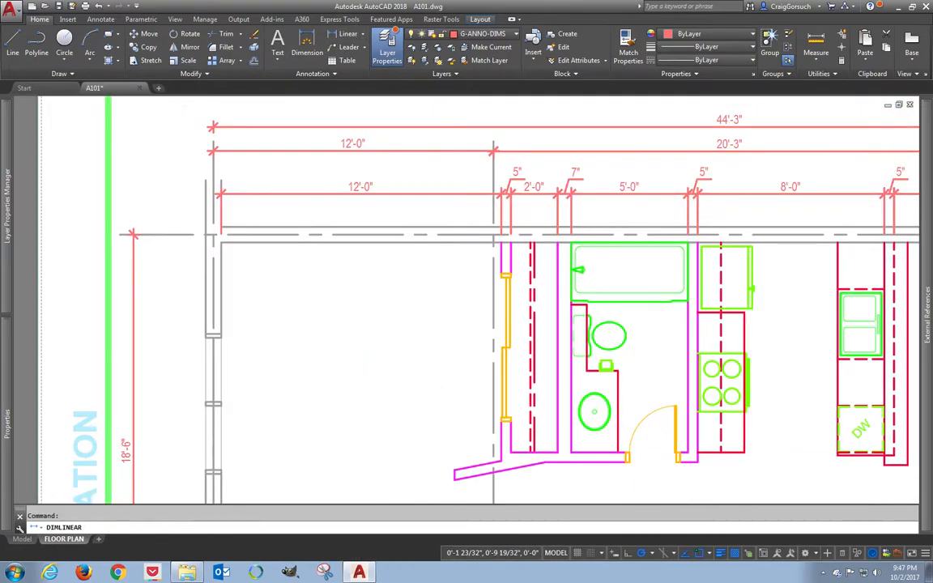
pyautogui.scroll(2, 201, 165)
pyautogui.click(208, 188)
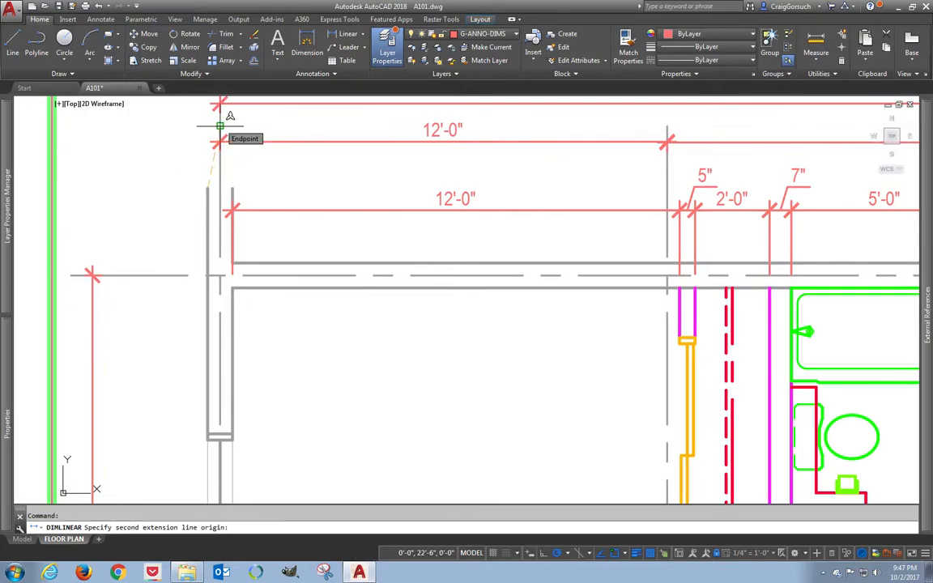
pyautogui.click(219, 126)
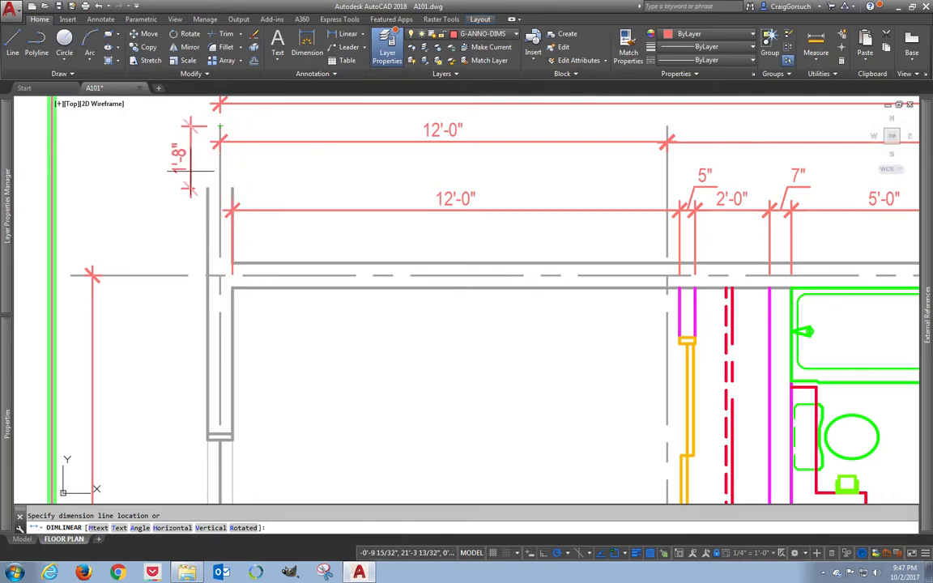
pyautogui.click(274, 243)
# Stretch the wall-to-gridline dimension line upward so it sits just above the exterior wall's open ends.
pyautogui.click(227, 242)
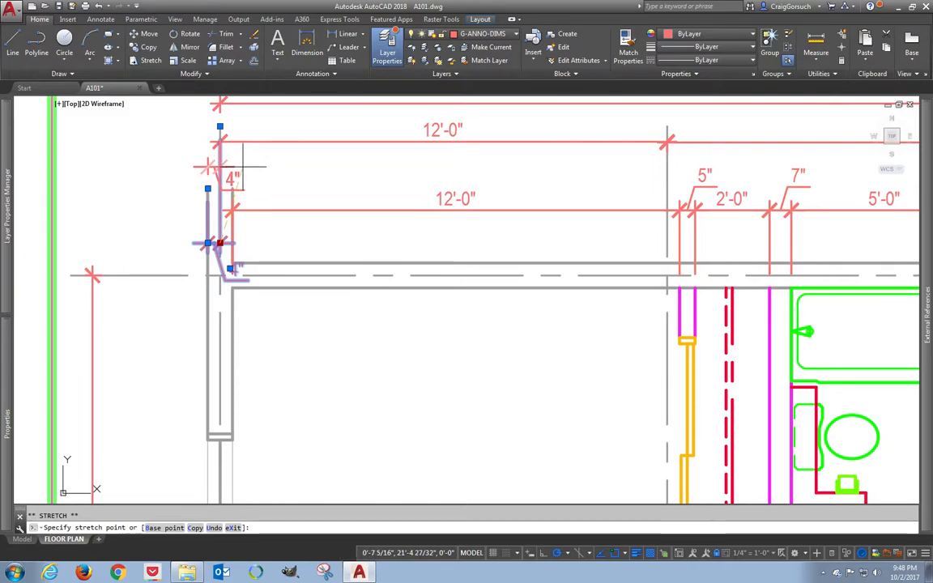
pyautogui.moveTo(243, 166); pyautogui.dragTo(234, 202, button='middle')
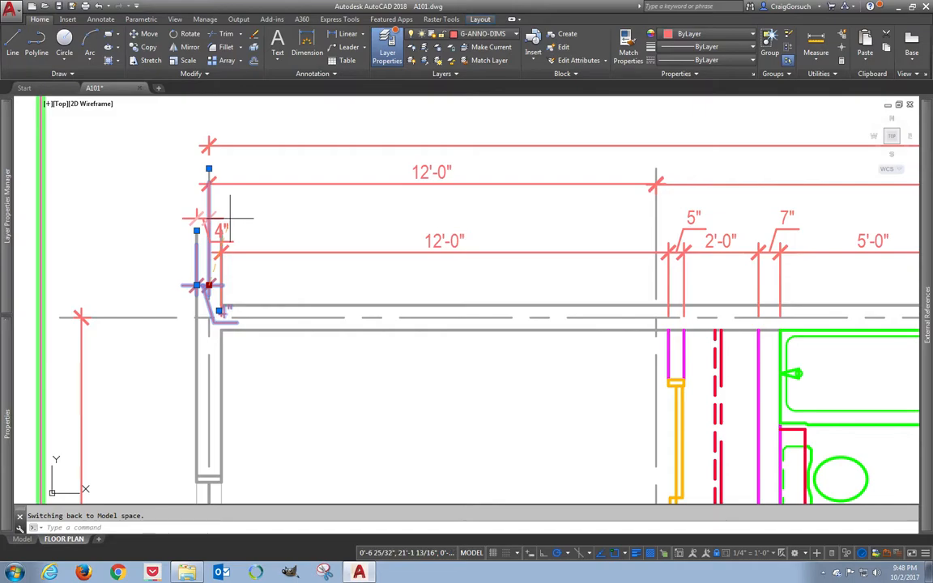
pyautogui.click(208, 217)
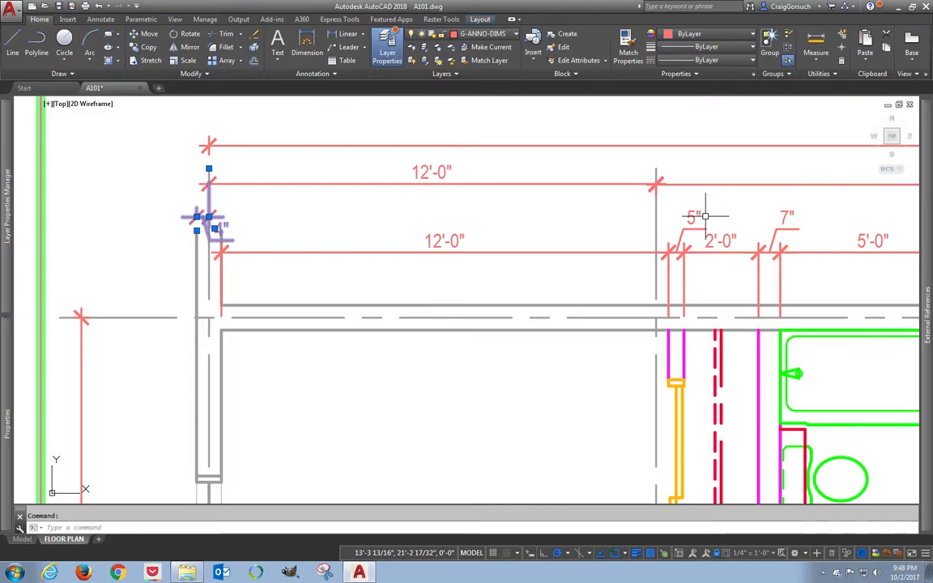
# Try stretching the wall-to-gridline dimension's first extension line origin away from the wall, and return it to the wall's end.
pyautogui.scroll(2, 182, 214)
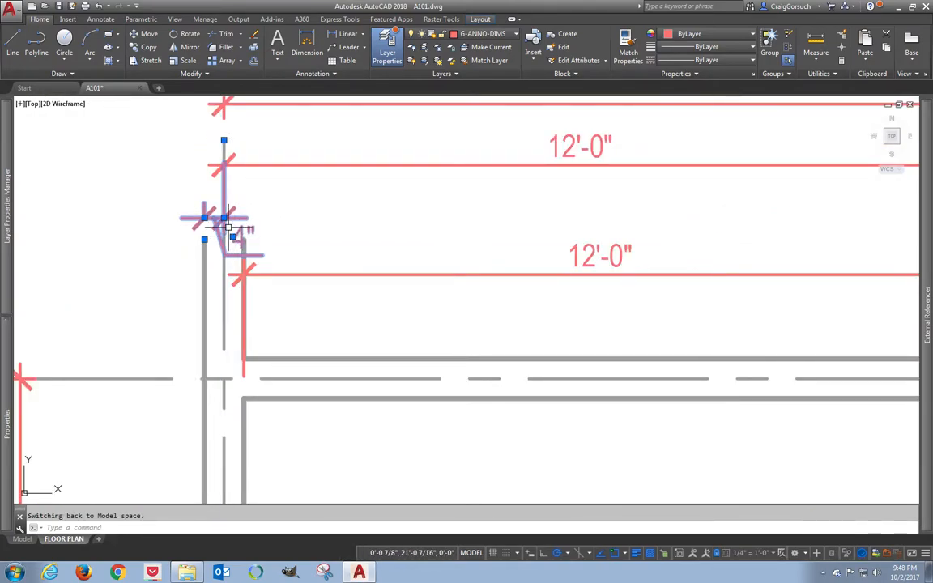
pyautogui.click(204, 217)
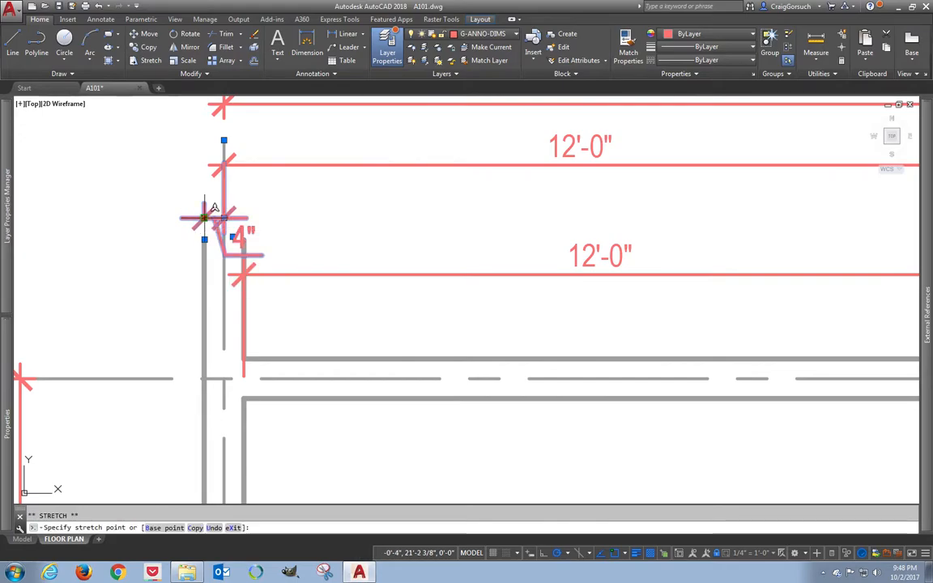
pyautogui.click(204, 217)
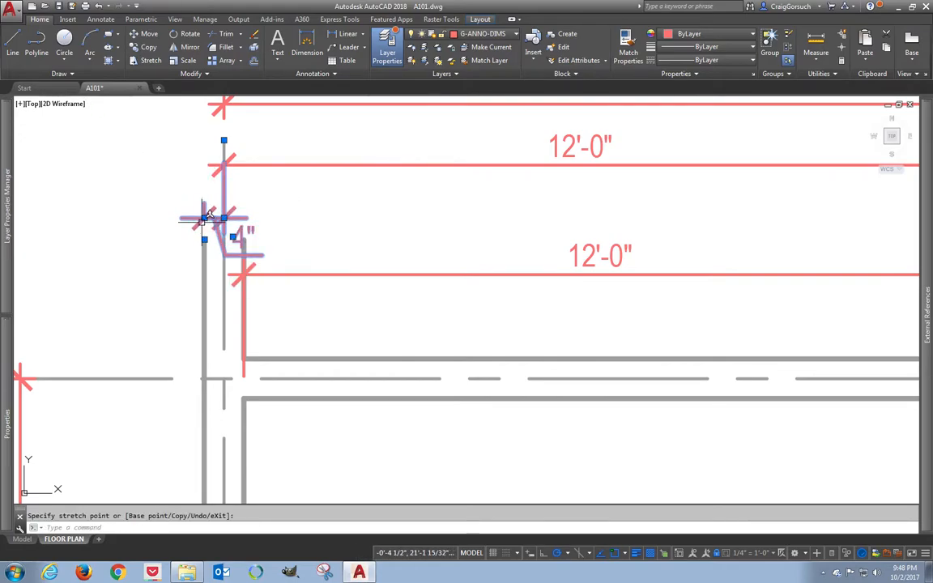
pyautogui.click(204, 239)
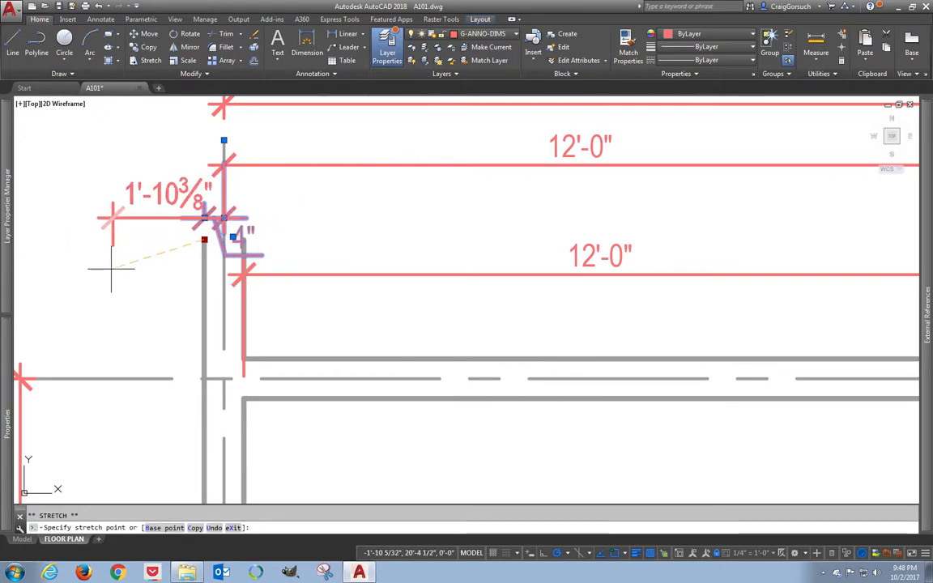
pyautogui.click(54, 308)
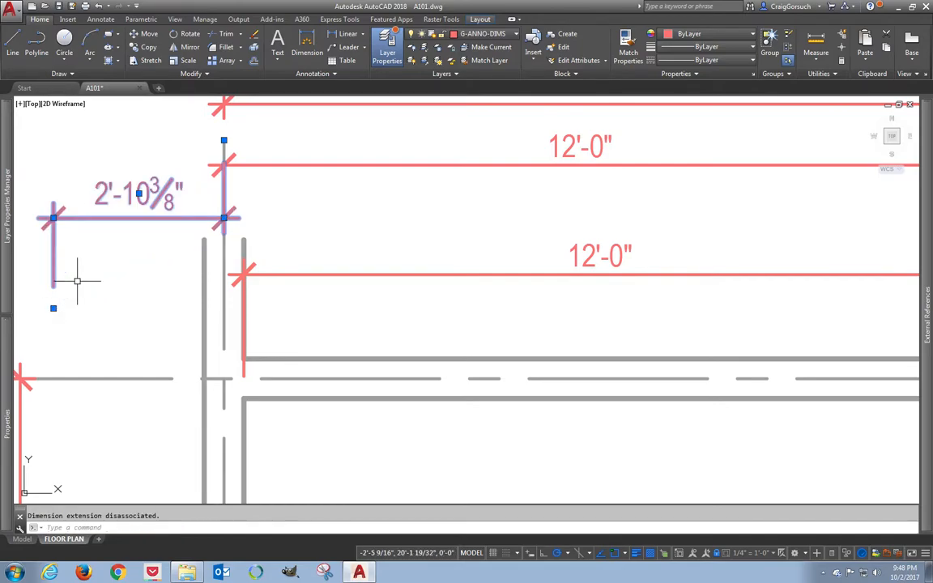
pyautogui.click(53, 308)
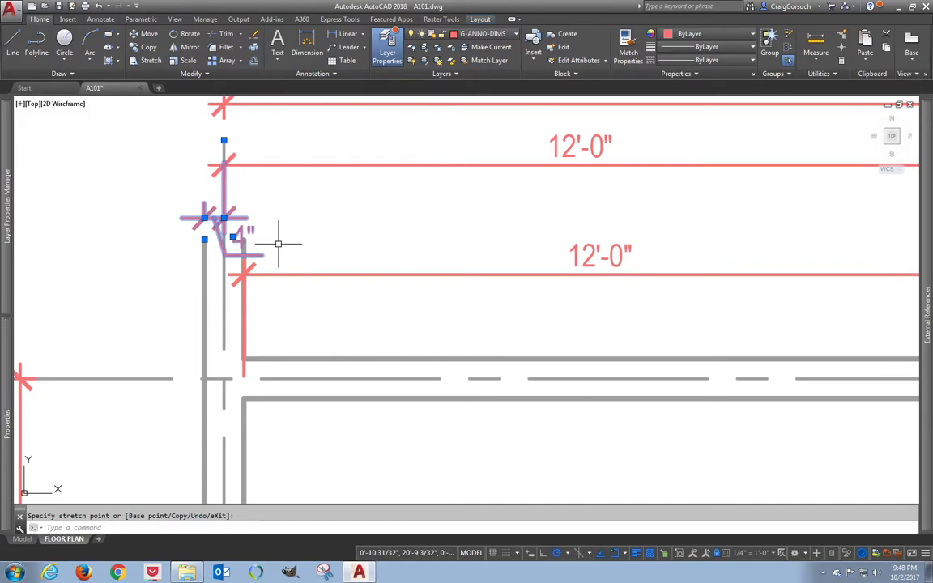
# Move the wall-to-gridline dimension's text outside the wall's outer face, and mirror the dimension about the first gridline, keeping the original.
pyautogui.click(232, 237)
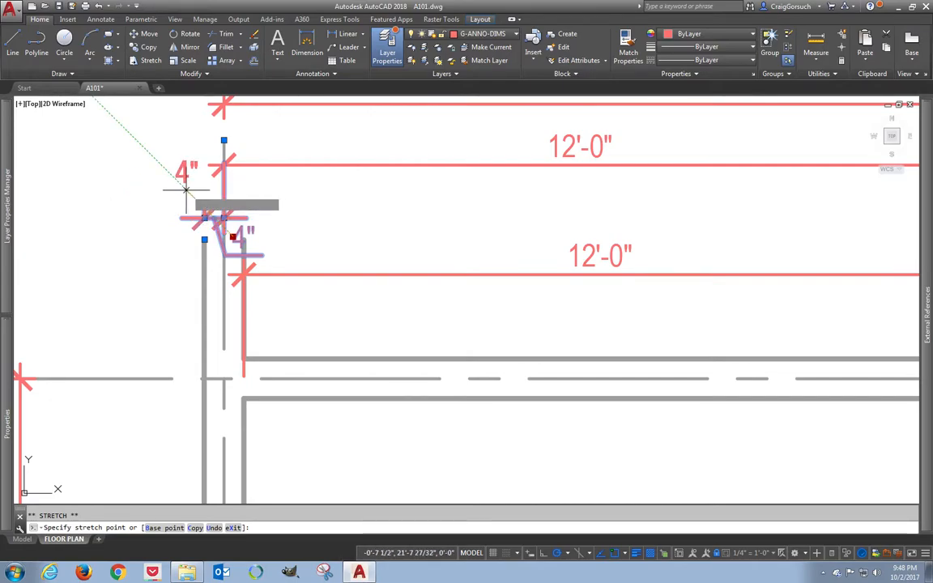
pyautogui.click(181, 217)
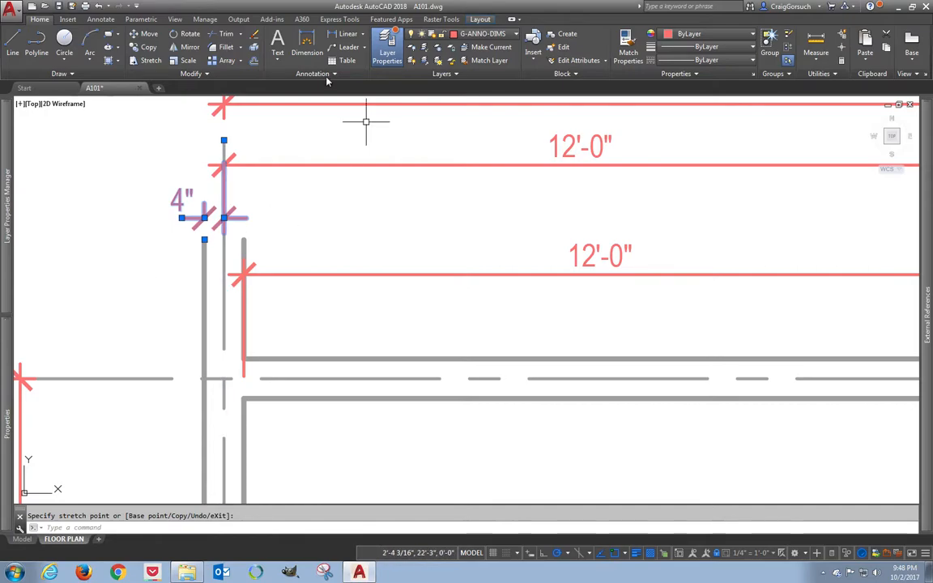
pyautogui.click(185, 47)
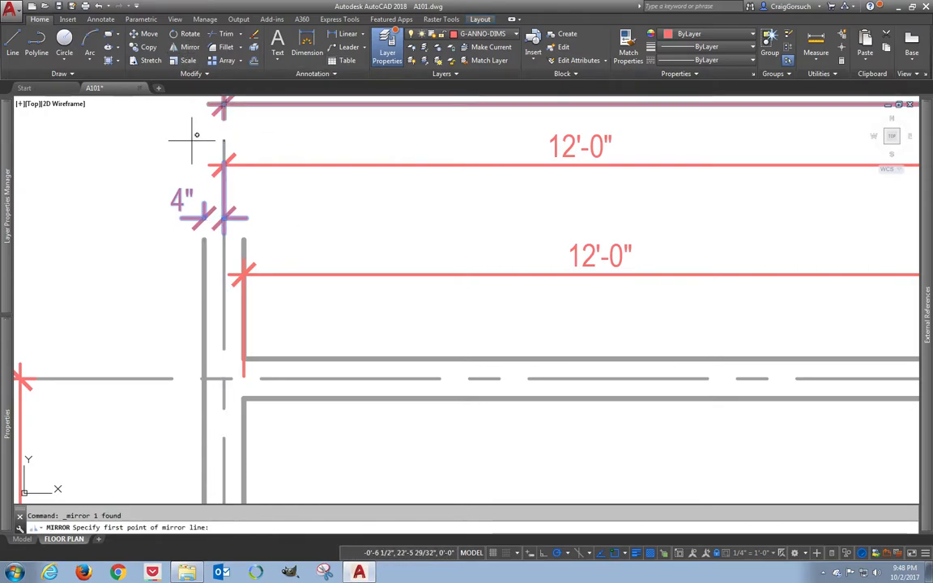
pyautogui.click(223, 141)
pyautogui.click(224, 154)
pyautogui.rightClick(332, 213)
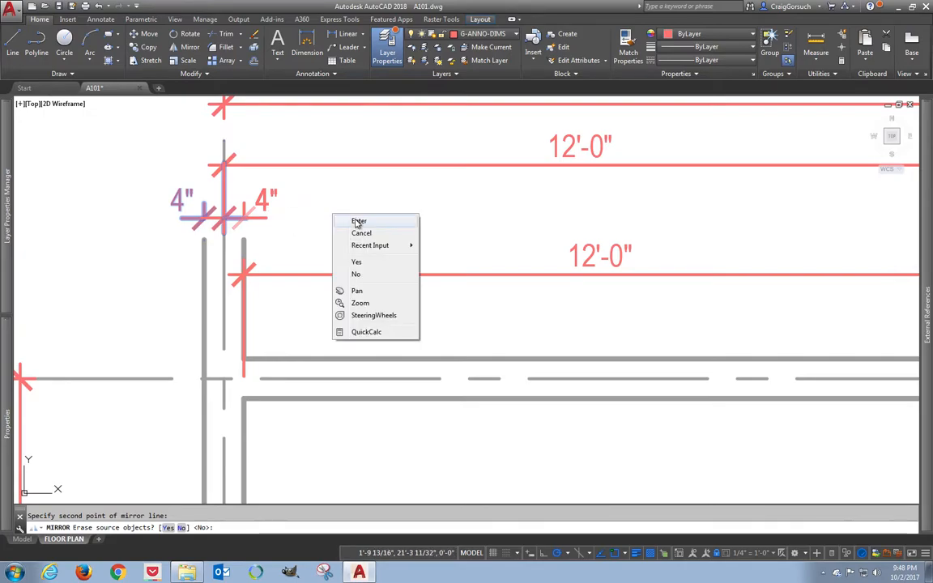
pyautogui.click(358, 221)
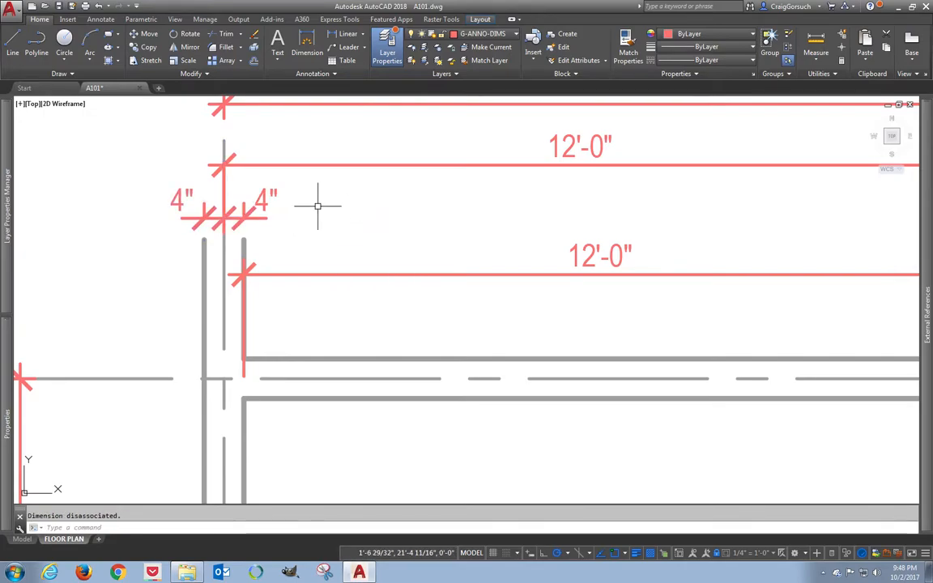
# Mirror the two wall-to-gridline dimensions about the overall dimension's midpoint onto the opposite exterior wall, keeping the originals.
pyautogui.scroll(-2, 317, 206)
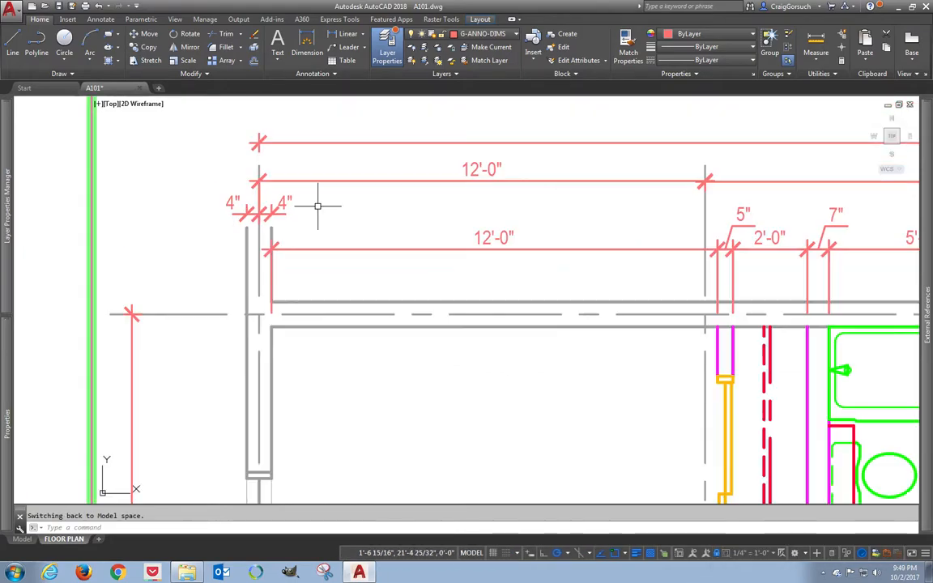
pyautogui.scroll(-4, 317, 206)
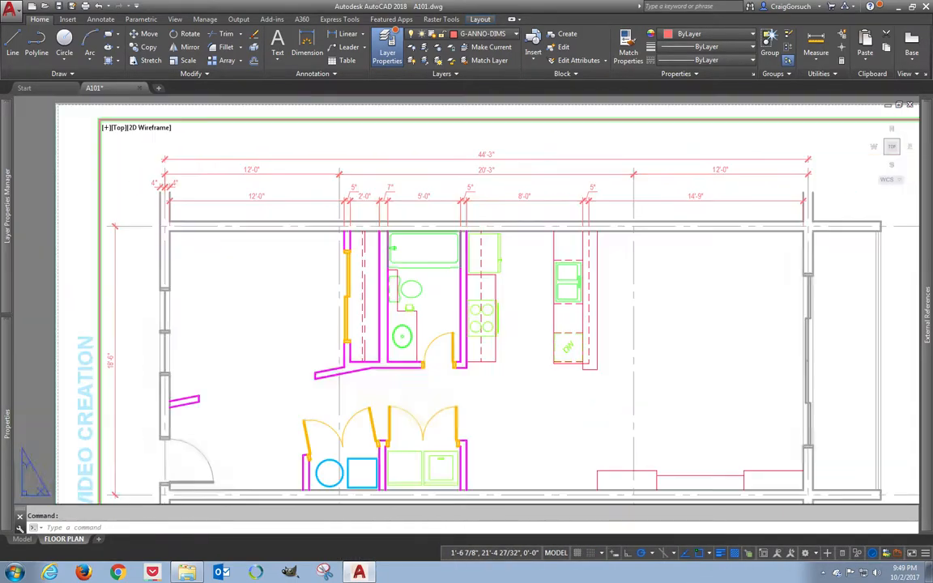
pyautogui.doubleClick(158, 180)
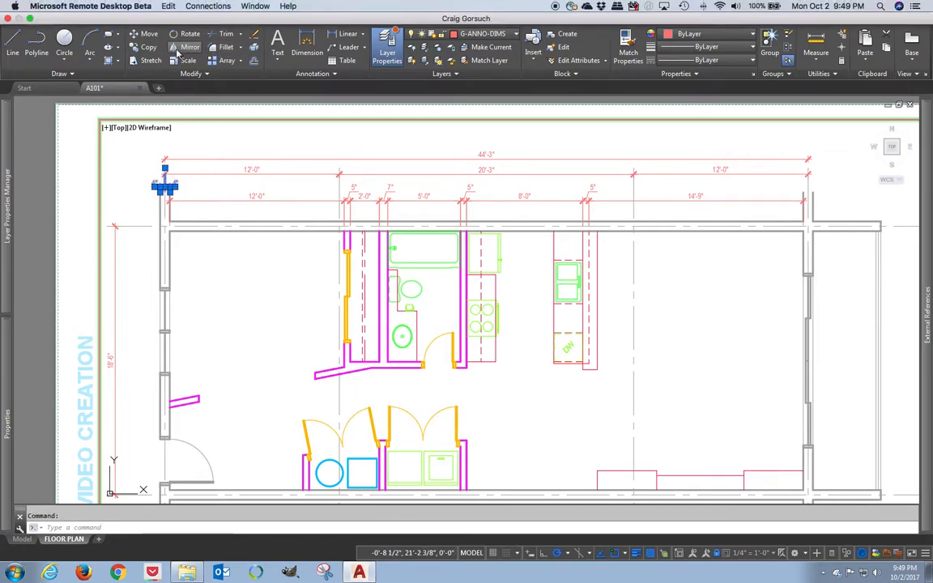
pyautogui.click(186, 49)
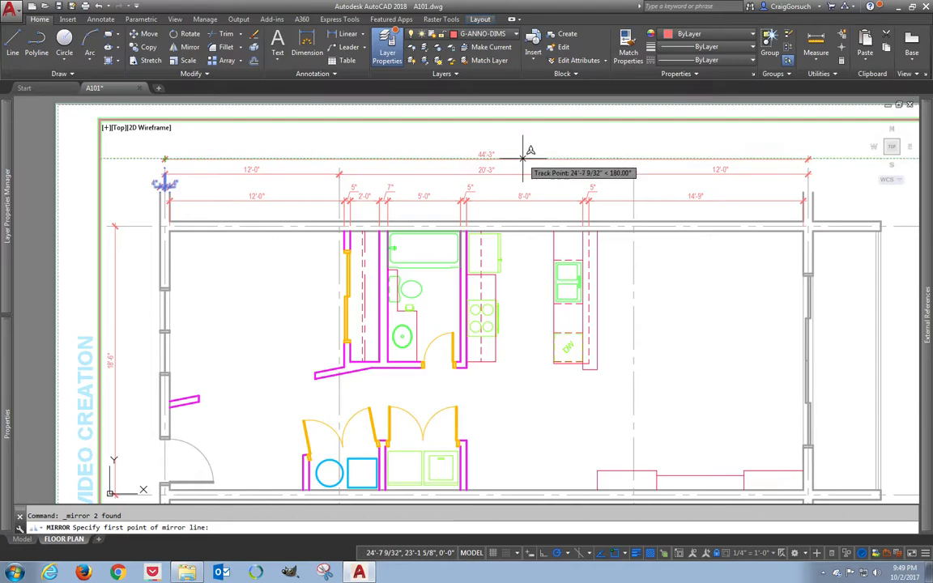
pyautogui.click(486, 158)
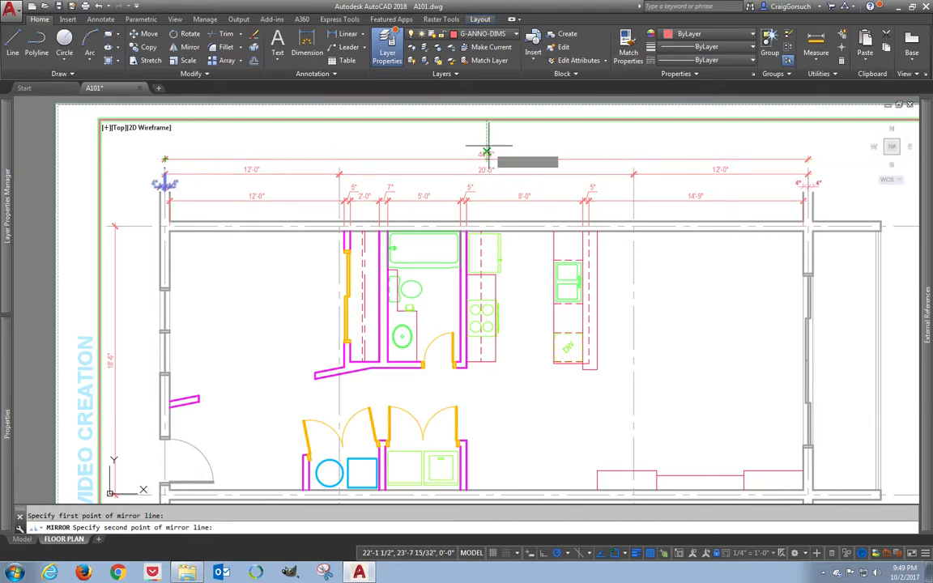
pyautogui.click(487, 136)
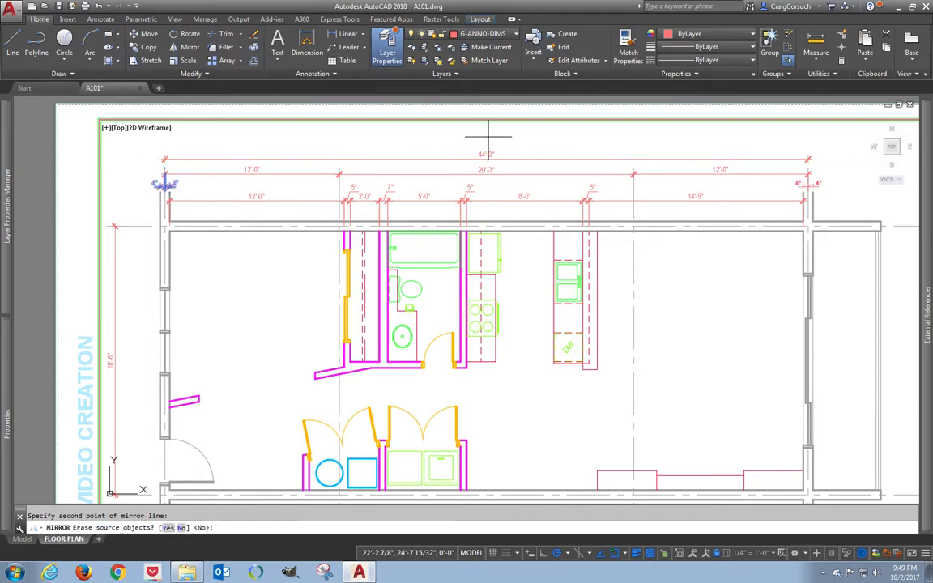
pyautogui.press('Return')
# Add a linear dimension from the last vertical gridline to the balcony wall's outer end, in line with the overall dimension.
pyautogui.moveTo(823, 193); pyautogui.dragTo(668, 204, button='middle')
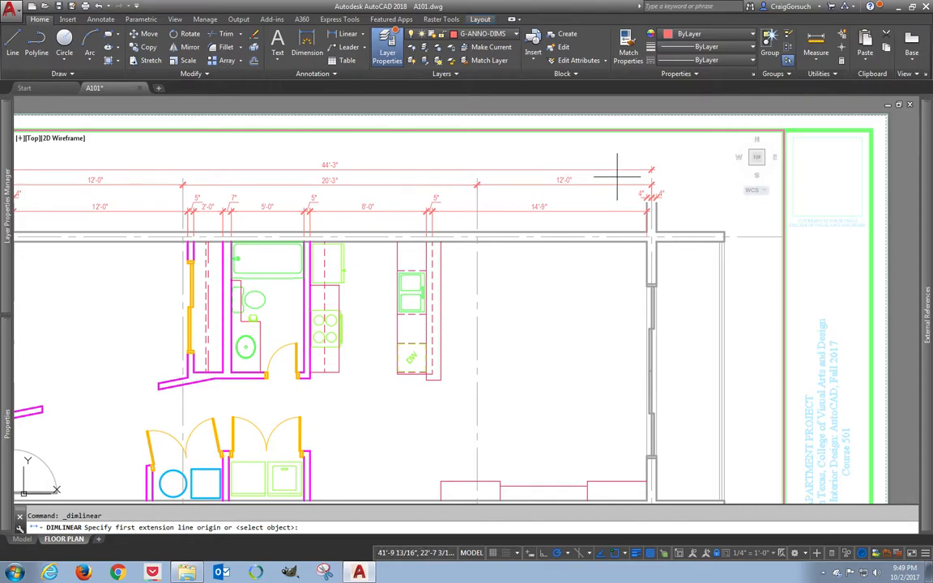
pyautogui.click(653, 178)
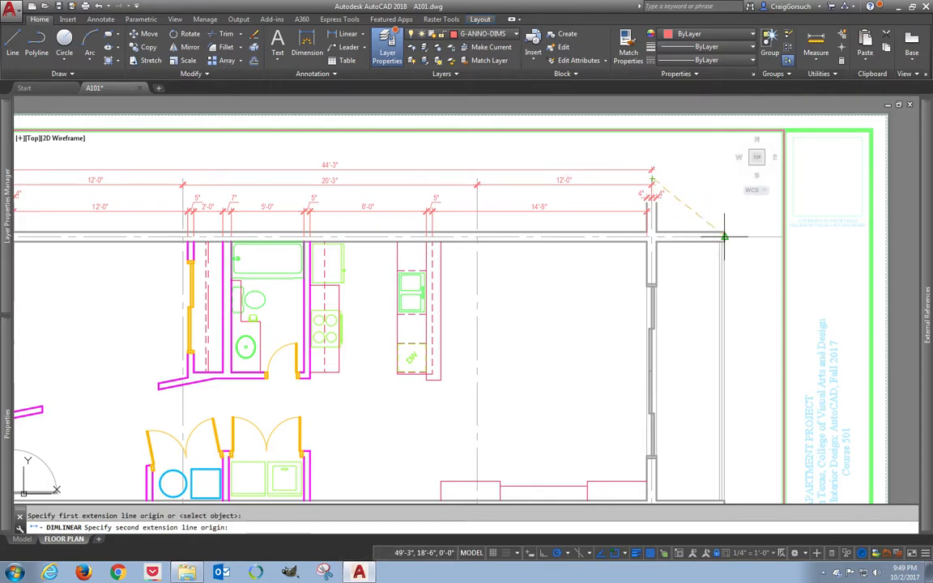
pyautogui.click(723, 232)
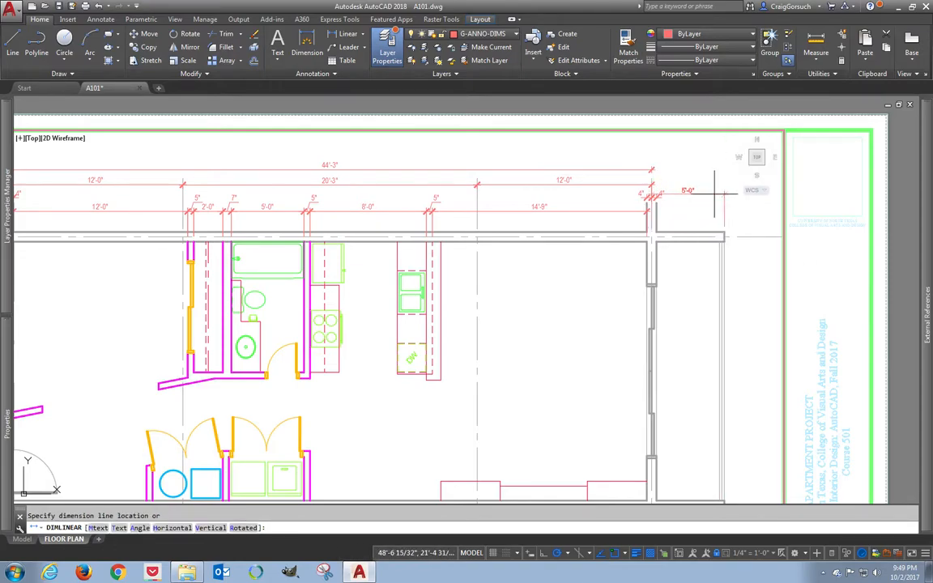
pyautogui.click(625, 169)
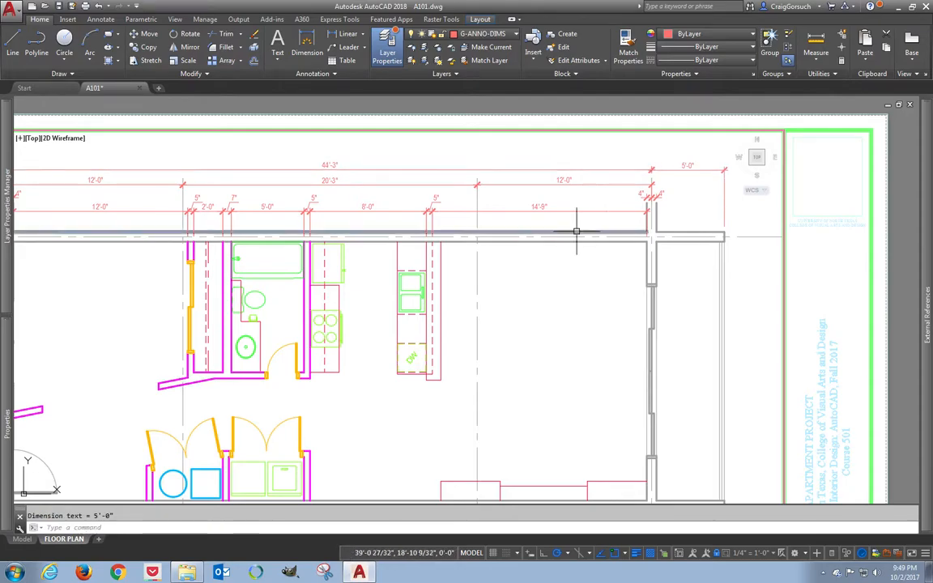
# Add a vertical linear dimension from the upper party wall's outer face to its horizontal gridline, placed outside the entry-side exterior wall.
pyautogui.moveTo(516, 269); pyautogui.dragTo(755, 250, button='middle')
pyautogui.scroll(2, 224, 224)
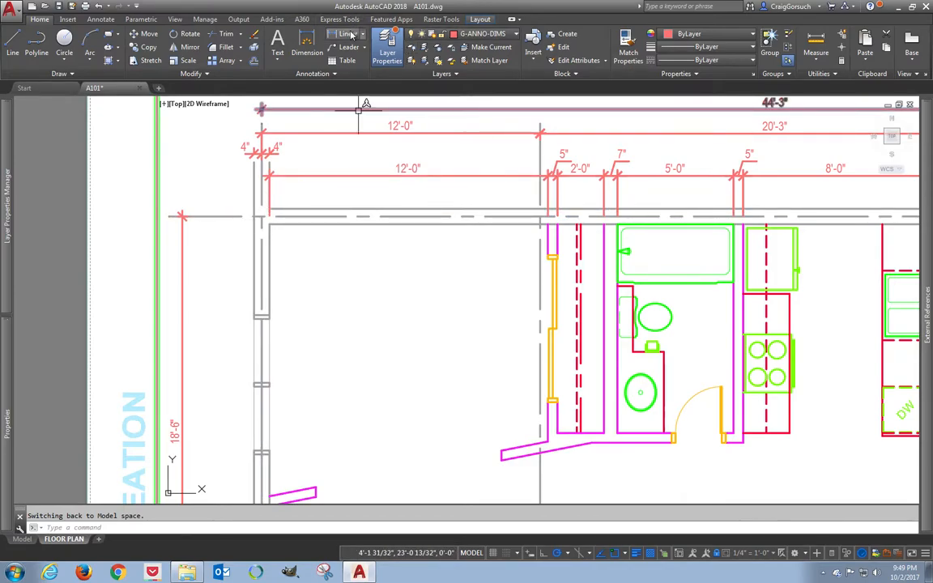
pyautogui.click(348, 33)
pyautogui.click(285, 208)
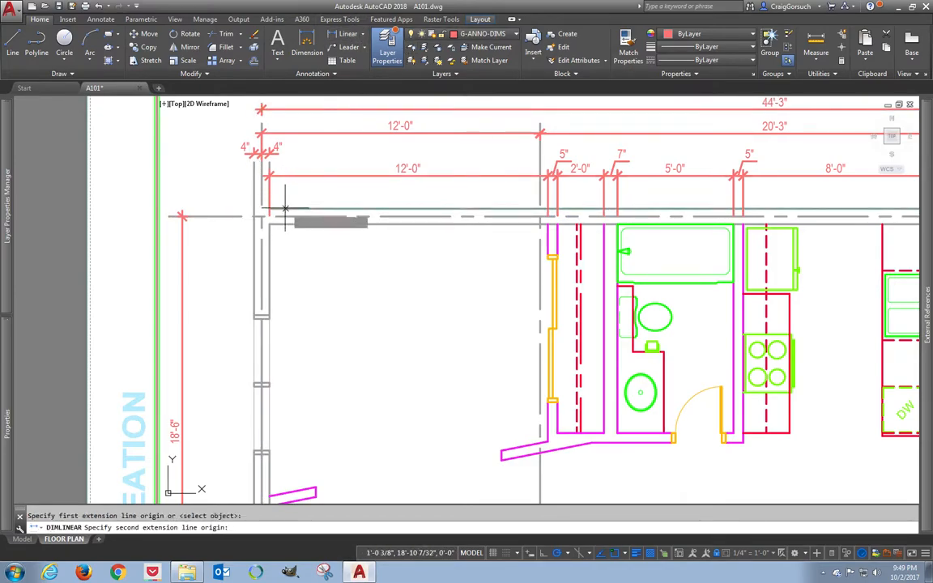
pyautogui.click(199, 215)
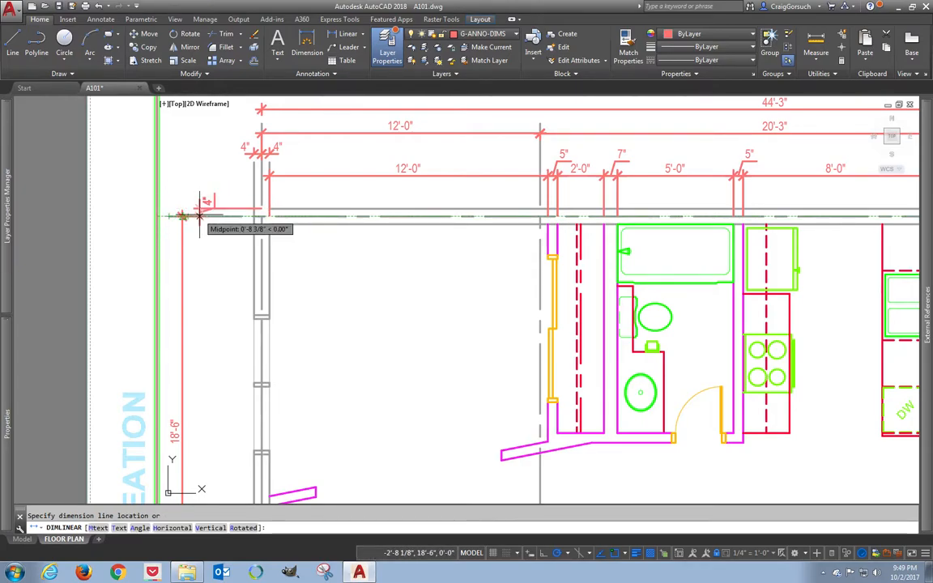
pyautogui.click(201, 216)
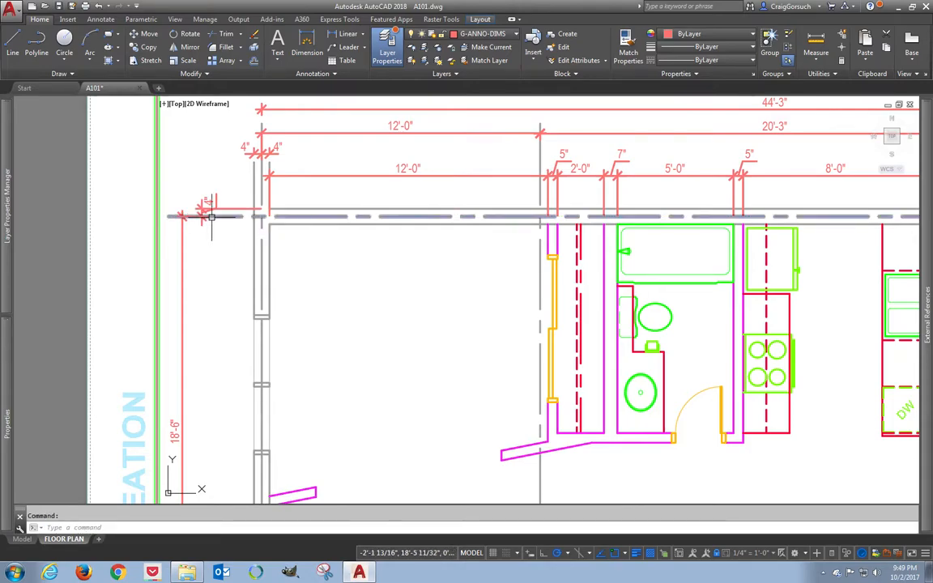
# Move the text of the upper party wall's wall-to-gridline dimension above the wall's outer face.
pyautogui.scroll(-2, 204, 215)
pyautogui.scroll(4, 208, 215)
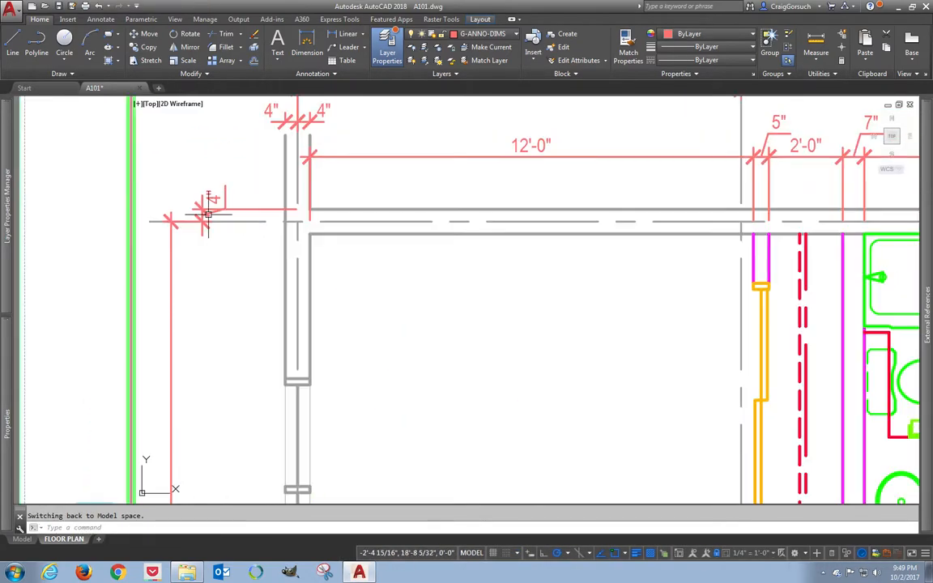
pyautogui.click(212, 202)
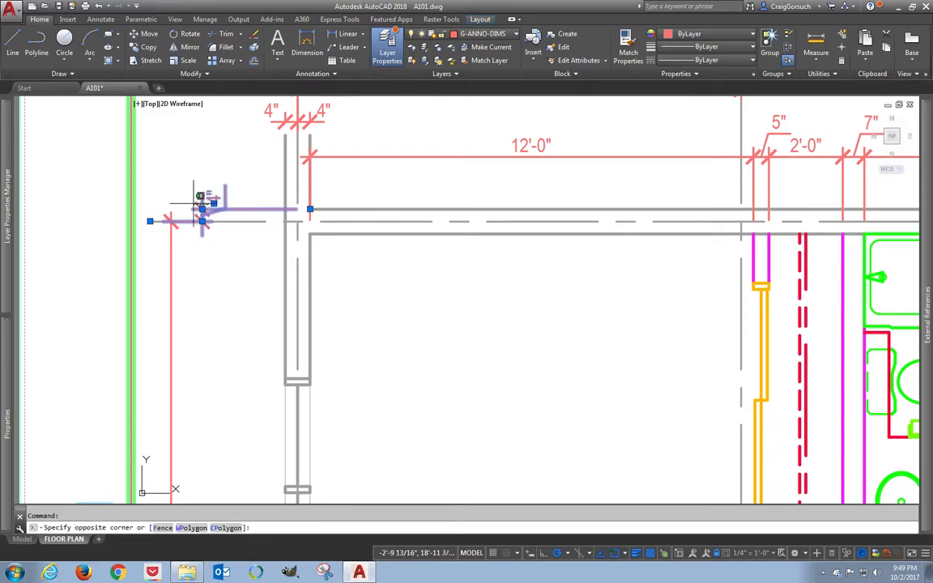
pyautogui.click(213, 203)
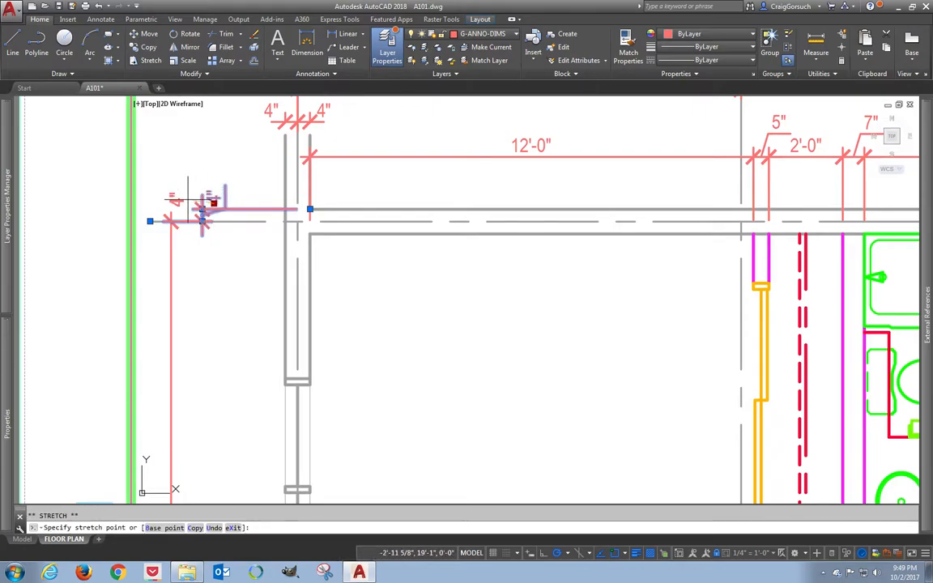
pyautogui.click(202, 197)
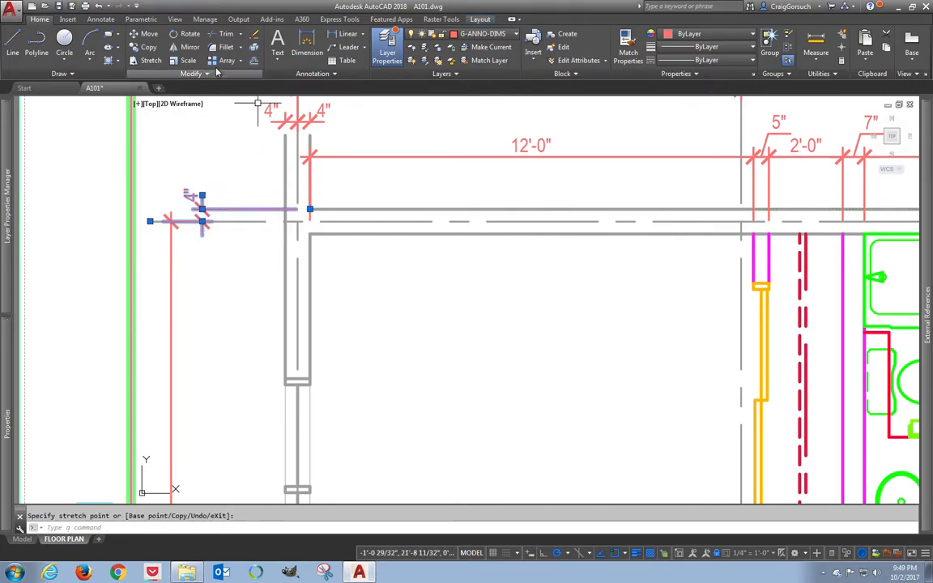
# Mirror the upper party wall's wall-to-gridline dimension about the horizontal gridline, keeping the original.
pyautogui.click(189, 47)
pyautogui.click(168, 221)
pyautogui.click(229, 230)
pyautogui.press('Return')
# Mirror both upper party wall dimensions about the midpoint of the 18'-6" dimension onto the lower party wall, keeping the originals.
pyautogui.click(229, 234)
pyautogui.click(223, 209)
pyautogui.scroll(2, 223, 193)
pyautogui.scroll(-5, 223, 193)
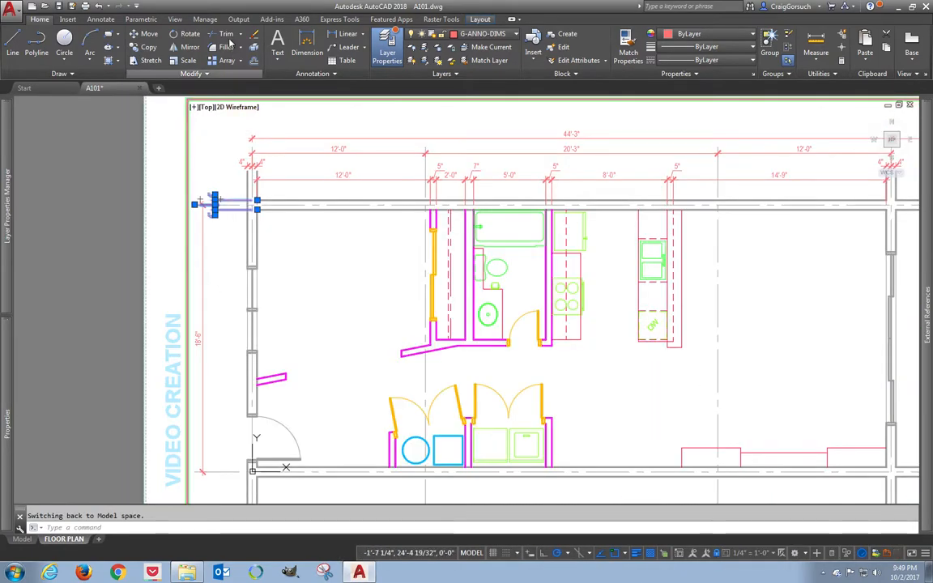
pyautogui.click(186, 47)
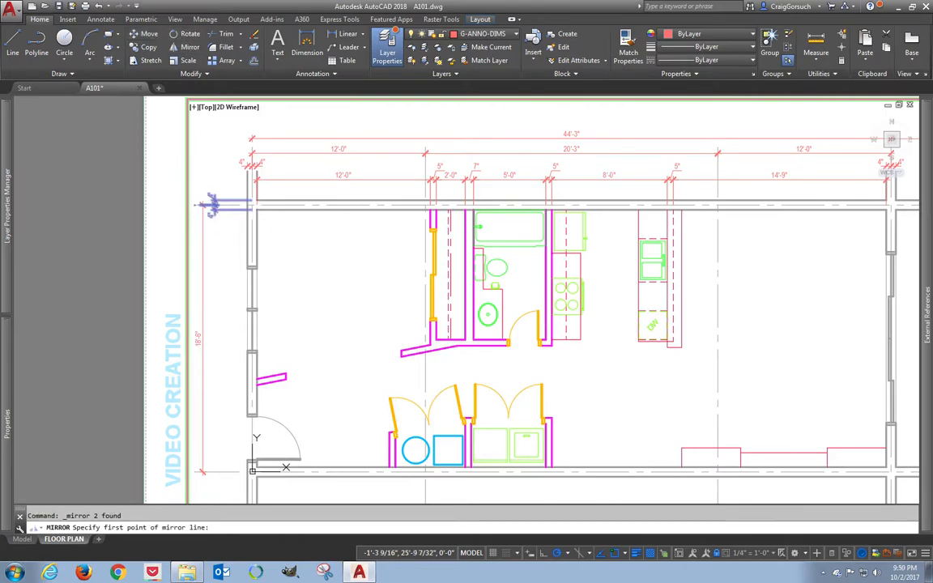
pyautogui.click(203, 339)
pyautogui.click(219, 349)
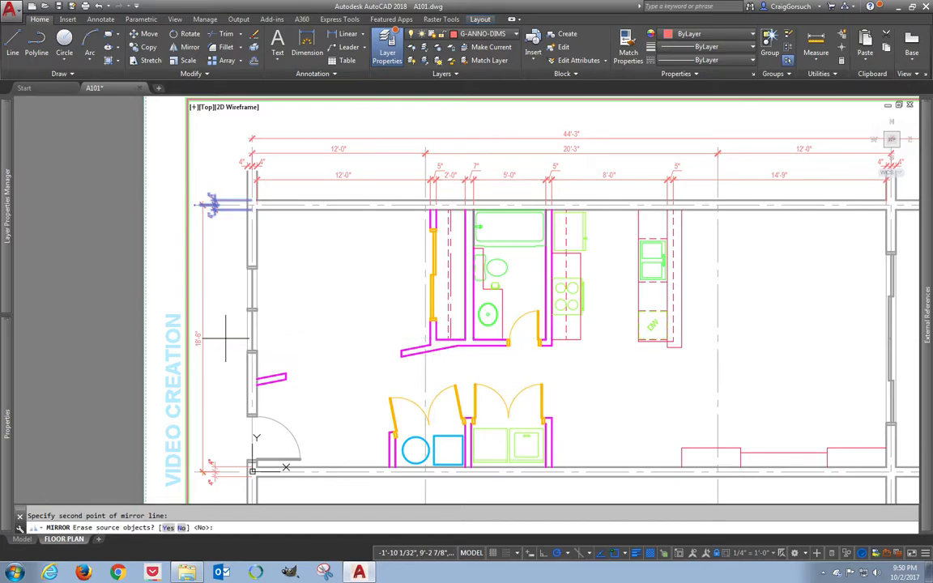
pyautogui.press('Return')
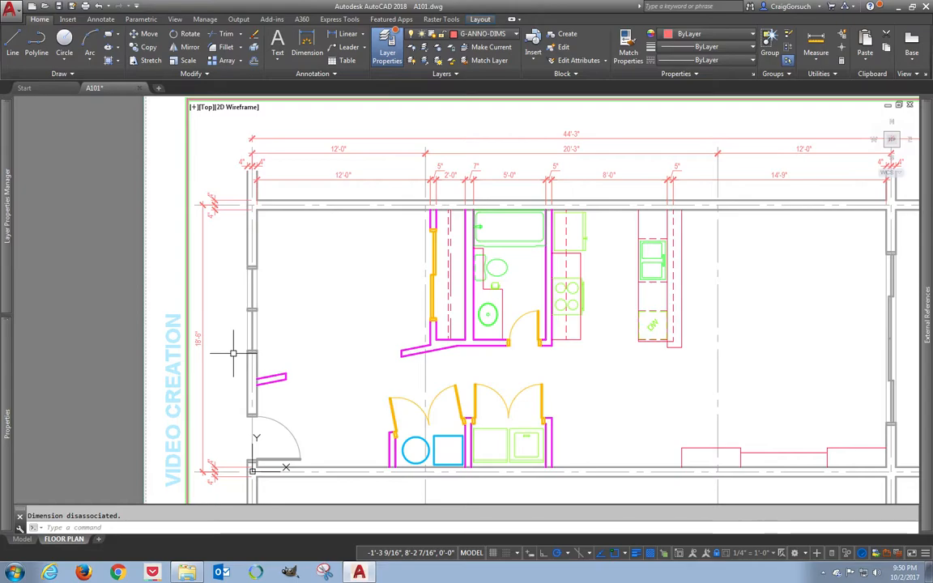
pyautogui.moveTo(729, 293); pyautogui.dragTo(635, 349, button='middle')
pyautogui.doubleClick(624, 351)
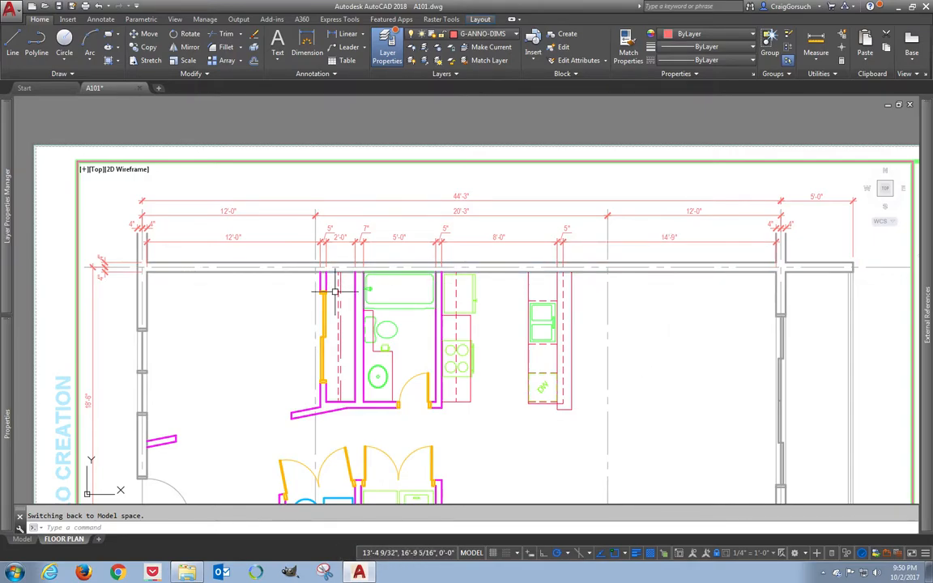
pyautogui.moveTo(629, 392); pyautogui.dragTo(690, 322, button='middle')
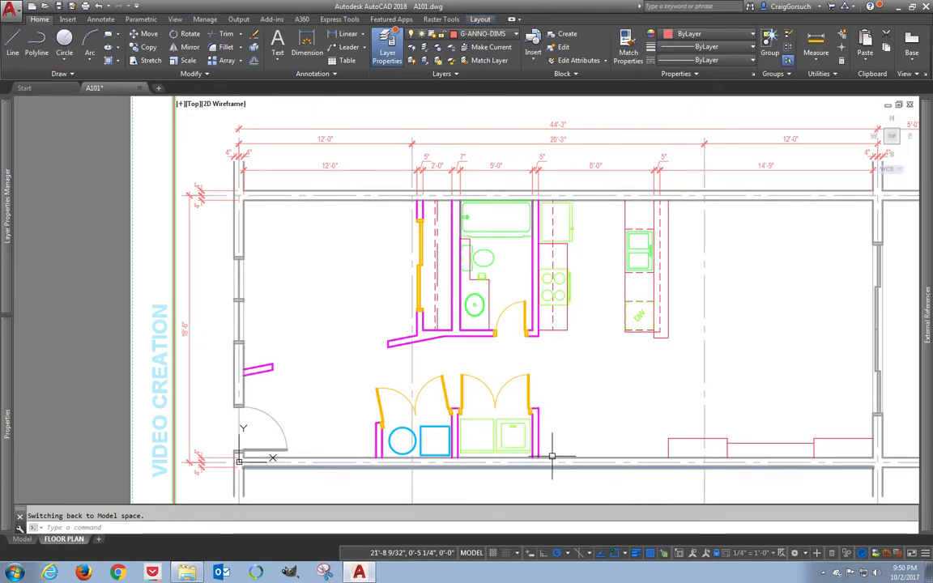
pyautogui.moveTo(909, 332)
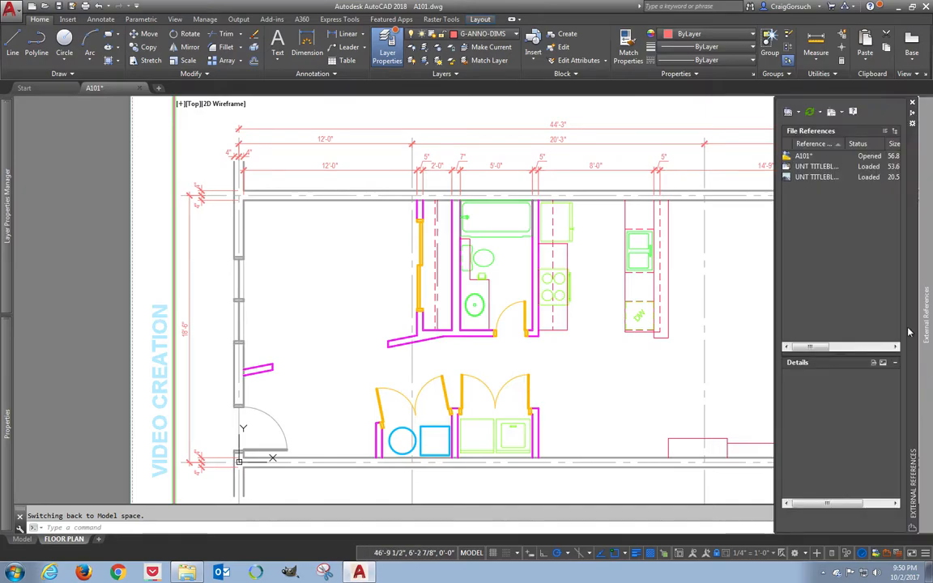
pyautogui.moveTo(615, 300); pyautogui.dragTo(498, 298, button='middle')
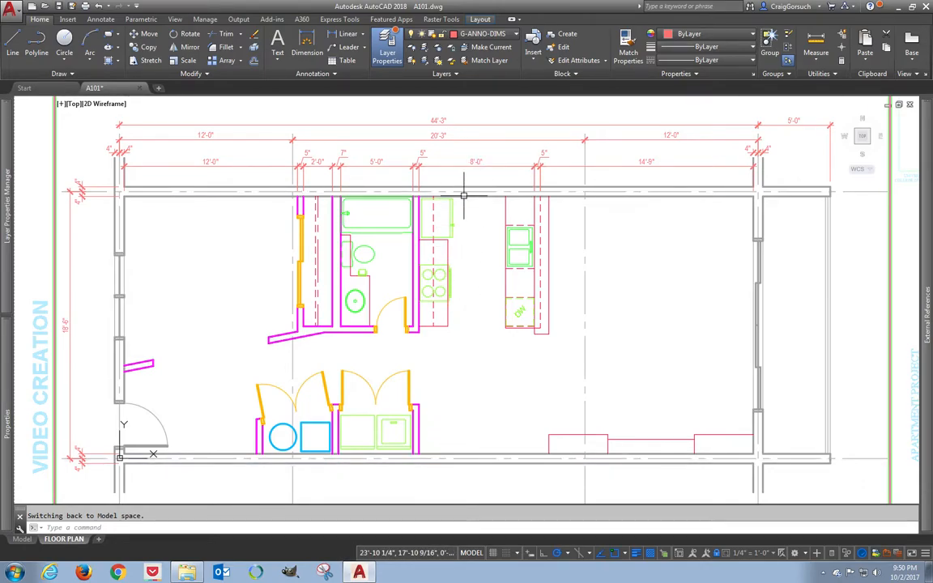
pyautogui.moveTo(467, 174); pyautogui.dragTo(502, 157, button='middle')
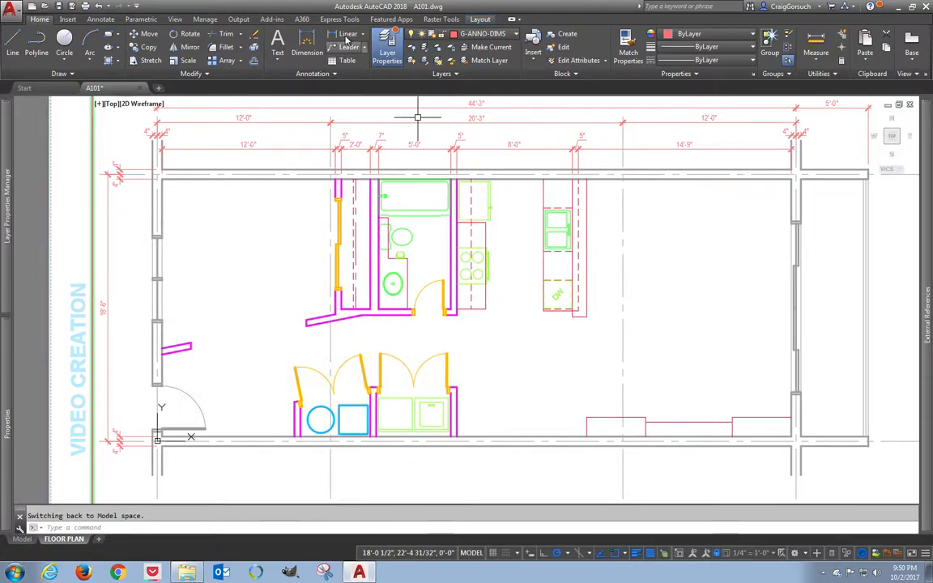
# Add a vertical linear dimension from the upper party wall's inner face to the bathroom door wall's inner face, placed beside the range counter.
pyautogui.click(348, 36)
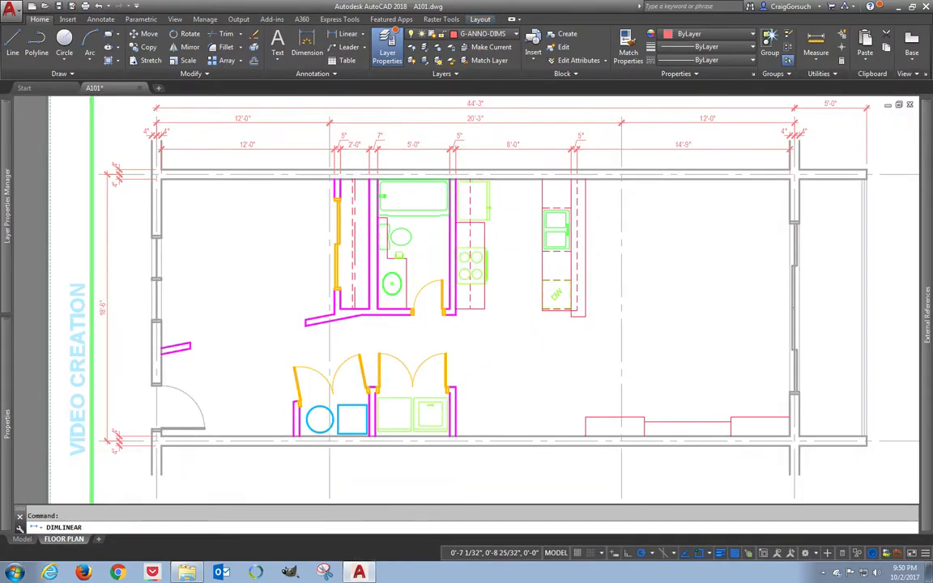
pyautogui.scroll(3, 458, 180)
pyautogui.click(453, 180)
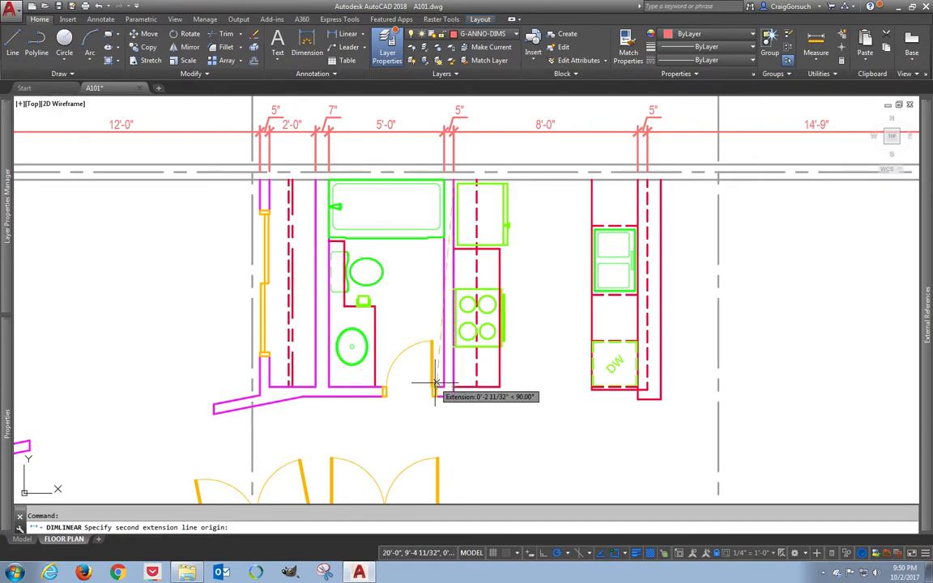
pyautogui.click(444, 389)
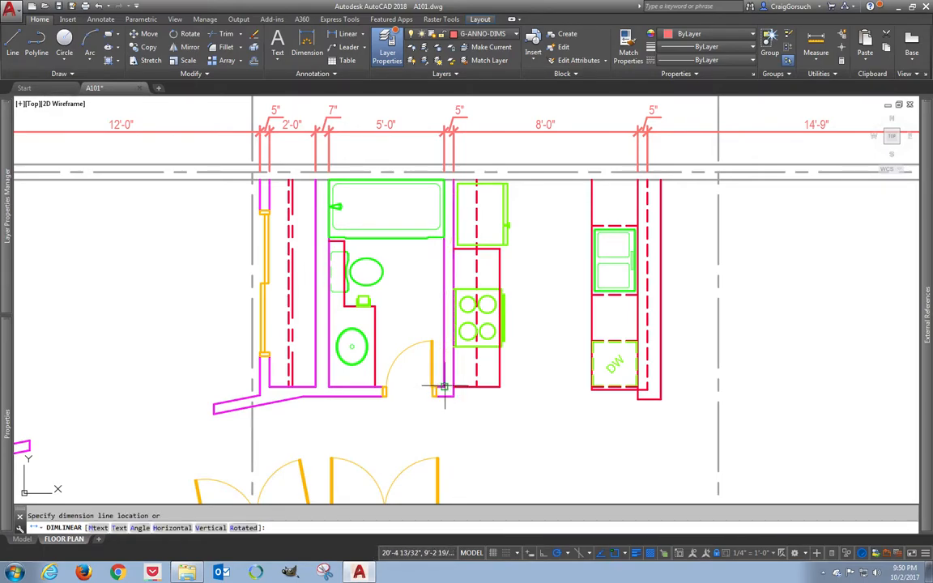
pyautogui.click(523, 388)
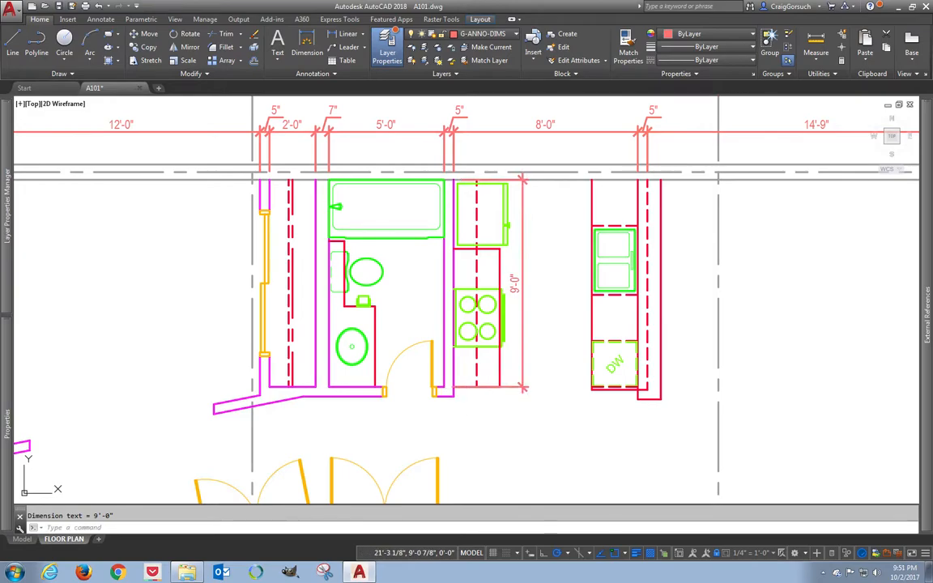
# Dimension the bathroom door wall's thickness, in line with the vertical room dimension beside the range counter.
pyautogui.press('space')
pyautogui.click(444, 388)
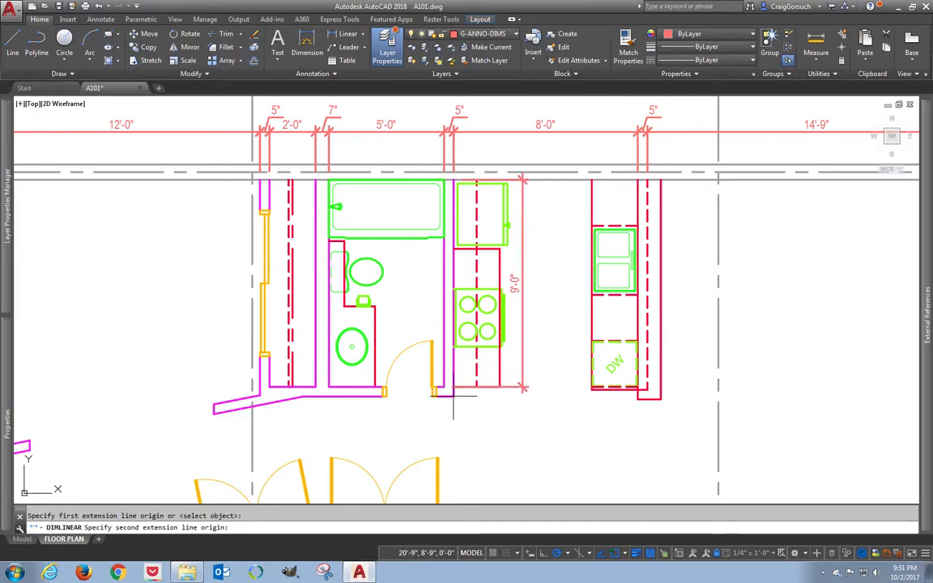
pyautogui.click(453, 395)
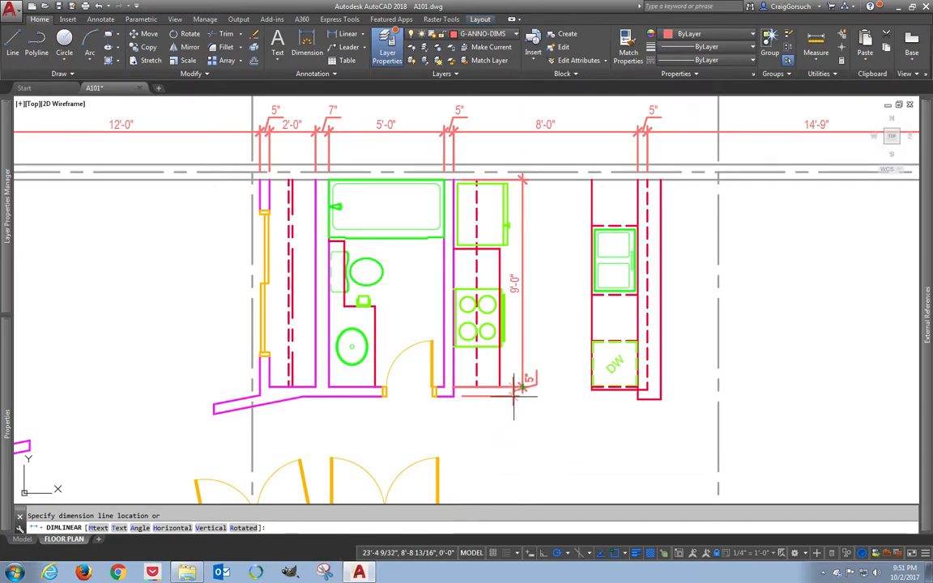
pyautogui.click(530, 381)
# Dimension the thickness of the laundry closet's front wall, in line with the vertical dimensions beside the range counter.
pyautogui.moveTo(489, 372); pyautogui.dragTo(478, 254, button='middle')
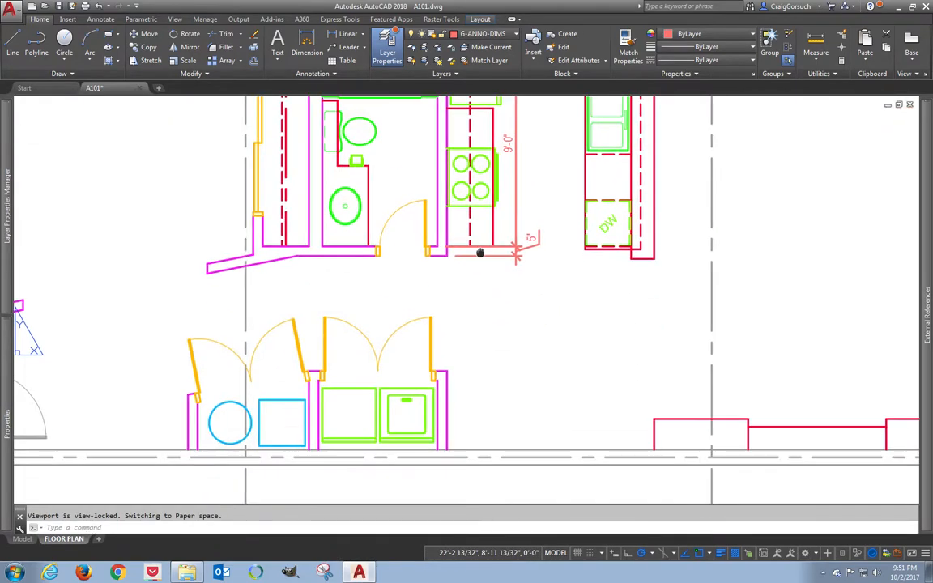
pyautogui.press('Return')
pyautogui.click(438, 379)
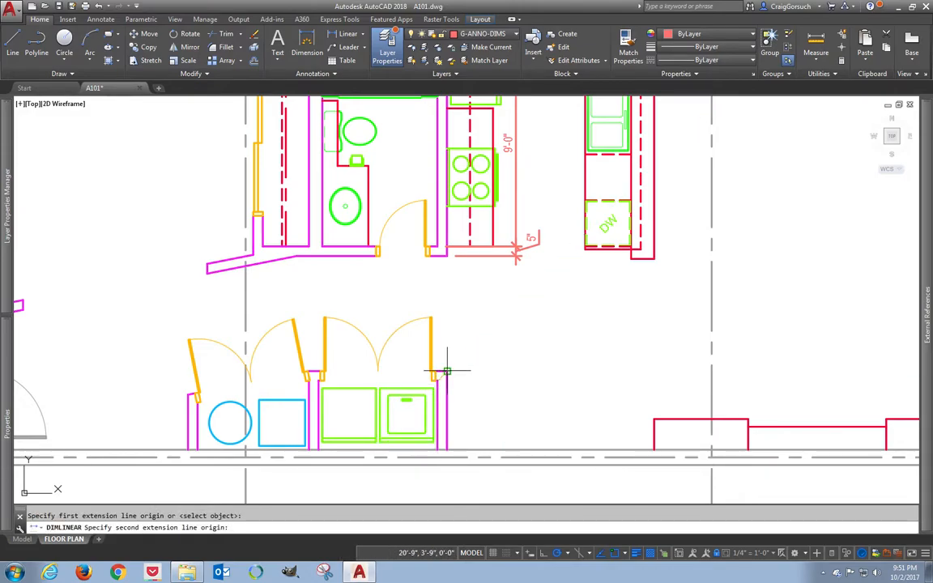
pyautogui.click(442, 370)
pyautogui.click(515, 332)
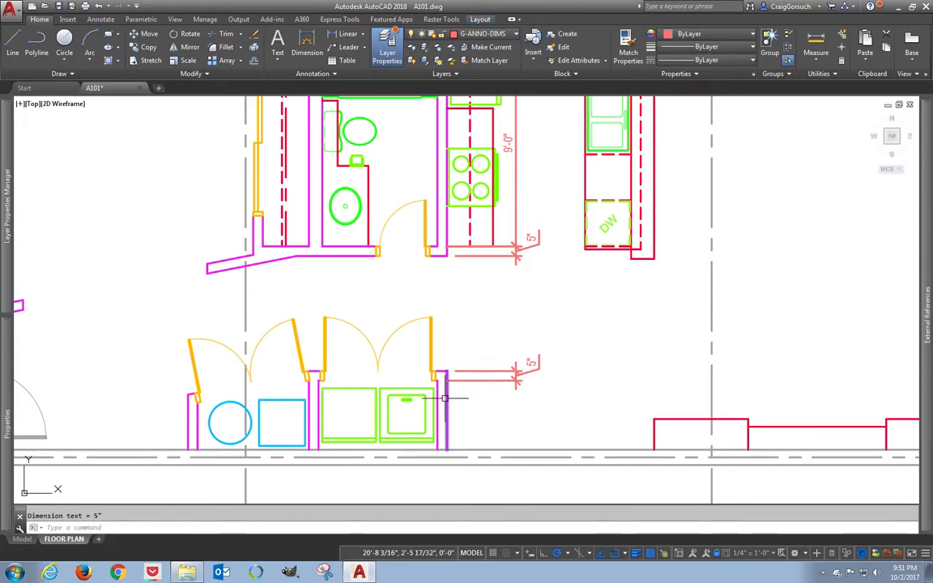
# Dimension the laundry closet's inside depth down to the lower party wall's inner face, in the same vertical dimension string.
pyautogui.press('Return')
pyautogui.click(443, 373)
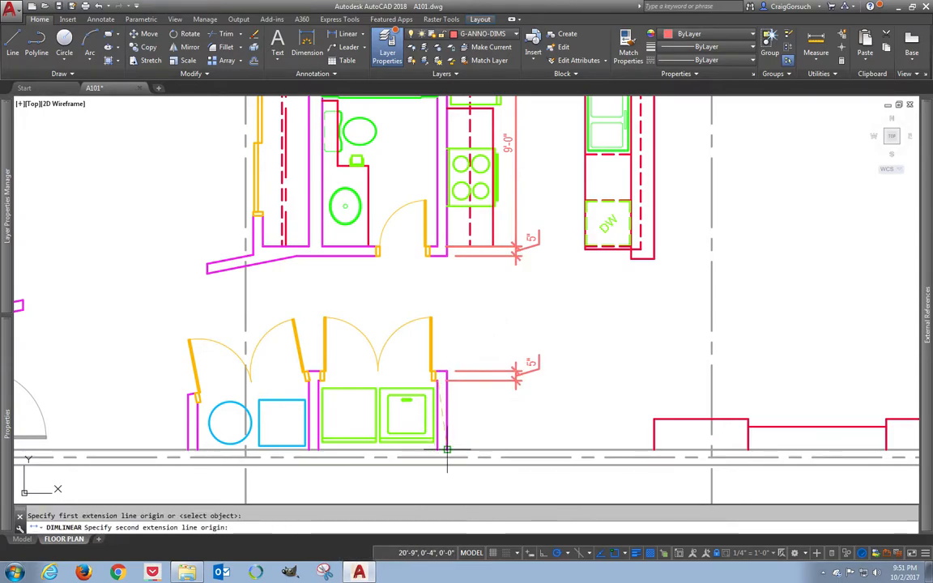
pyautogui.click(447, 450)
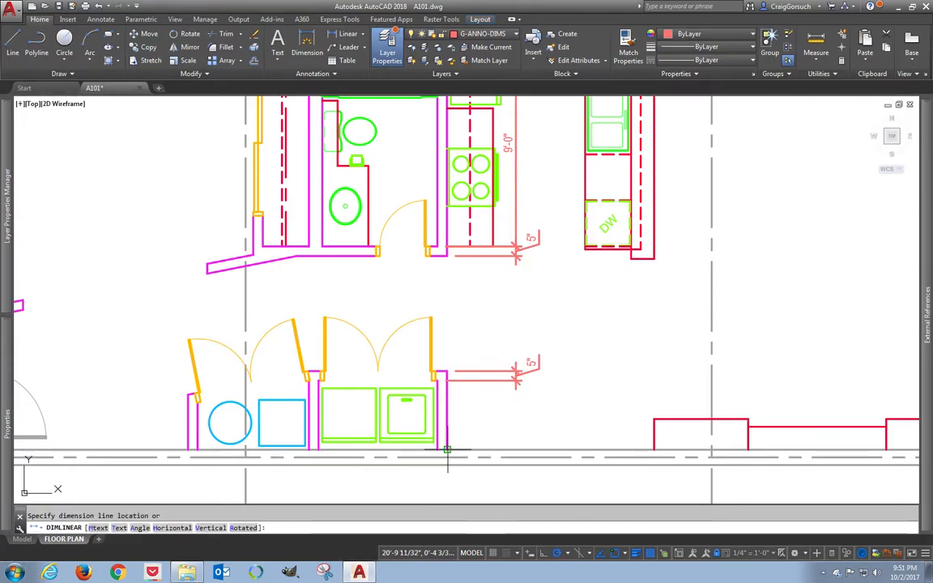
pyautogui.click(516, 387)
pyautogui.scroll(-4, 498, 281)
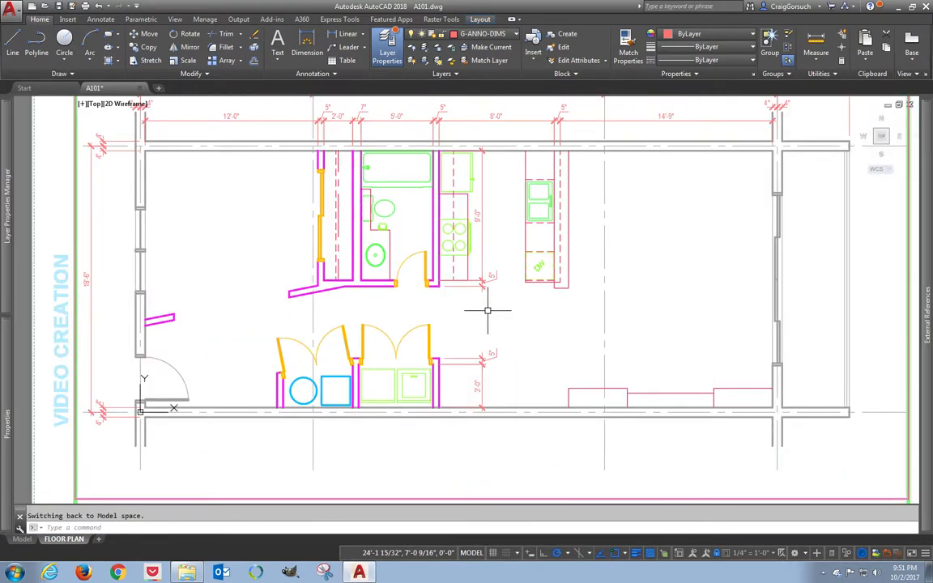
pyautogui.click(91, 276)
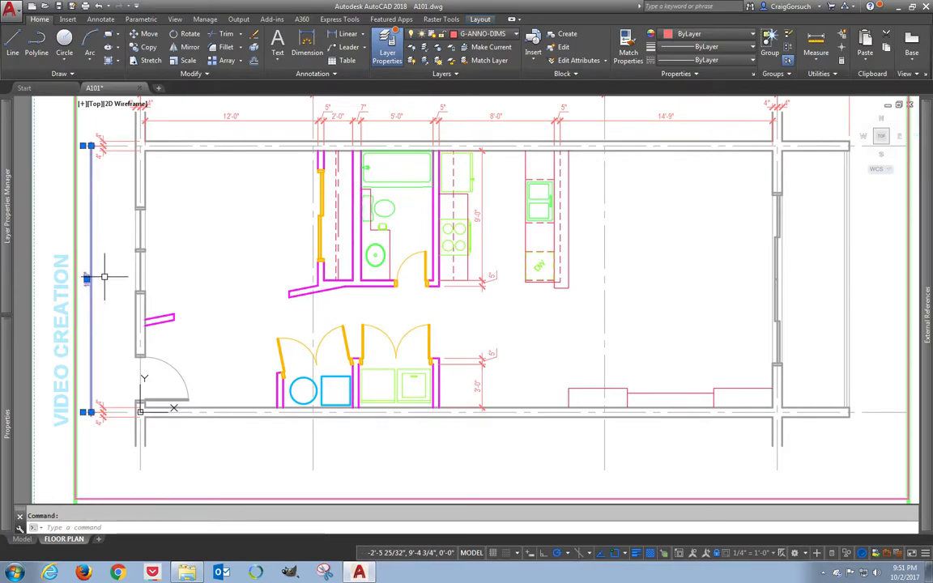
pyautogui.click(90, 146)
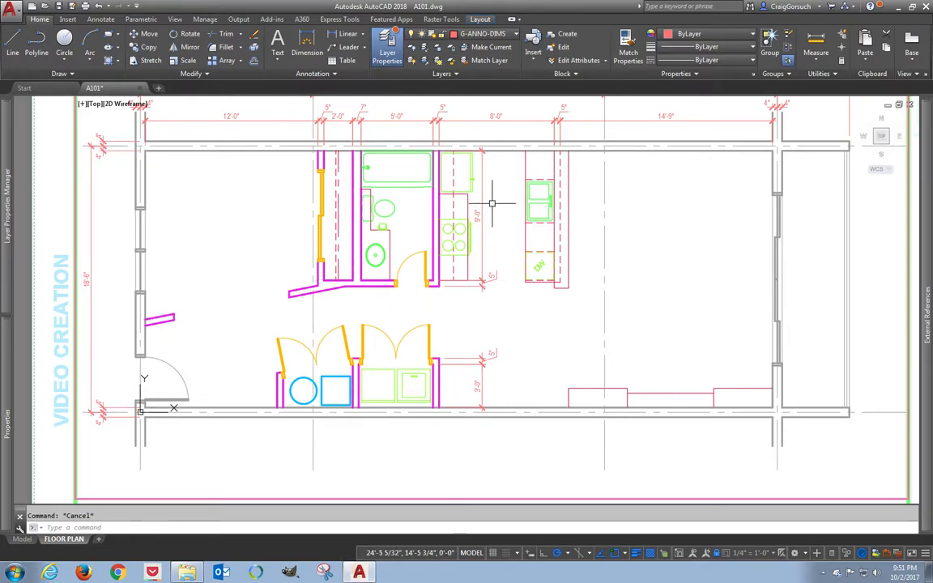
pyautogui.click(103, 148)
pyautogui.click(91, 253)
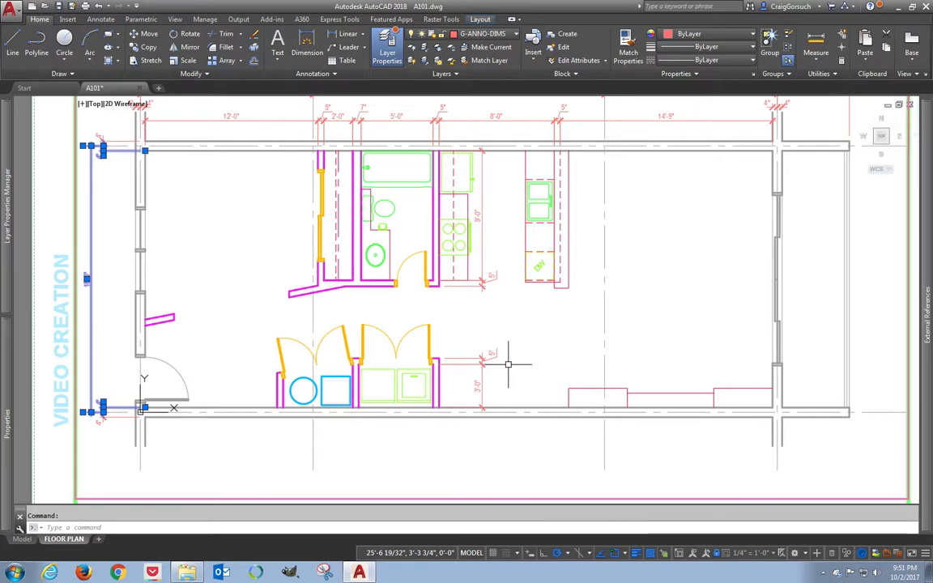
pyautogui.press('Escape')
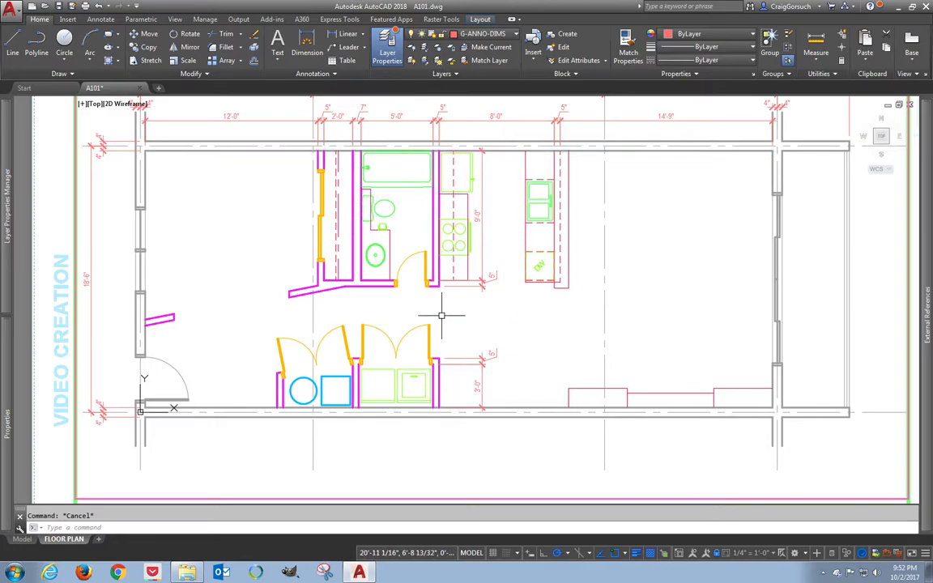
# Add a vertical linear dimension for the hallway between the bathroom door wall and laundry closet front wall, aligned with the existing string.
pyautogui.scroll(-2, 441, 316)
pyautogui.scroll(4, 441, 316)
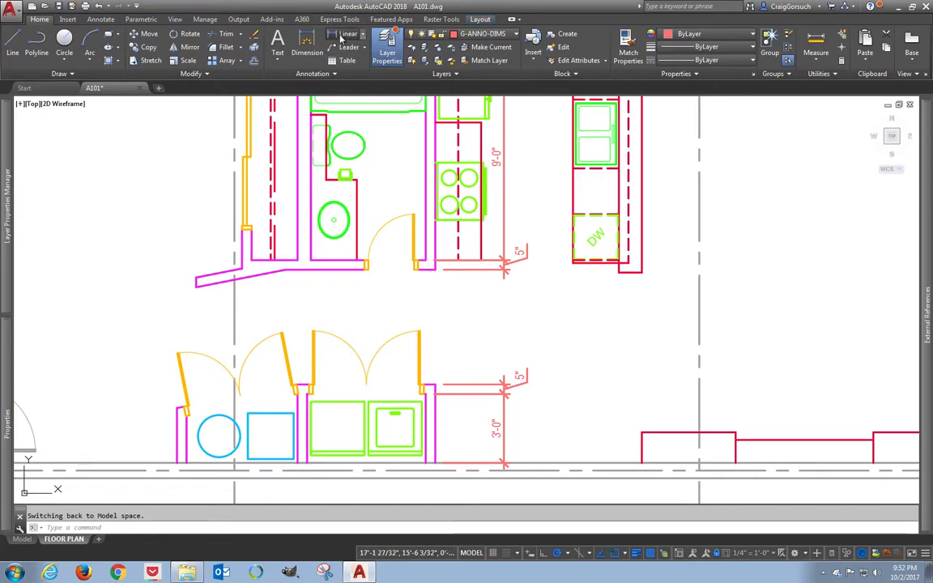
pyautogui.click(347, 34)
pyautogui.click(434, 265)
pyautogui.click(434, 386)
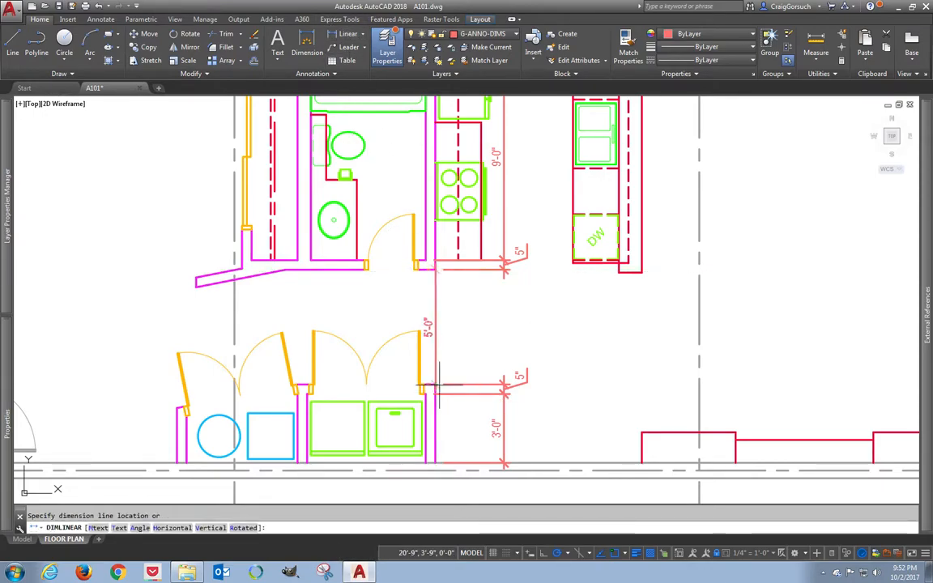
pyautogui.click(504, 375)
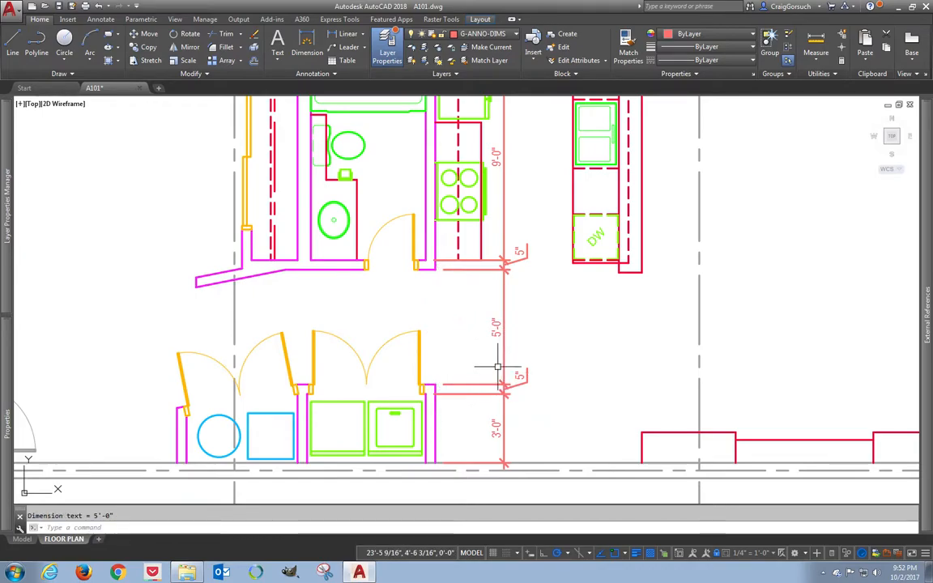
# Add a horizontal linear dimension below the lower party wall, from the entry wall's inner face to the water heater closet's outer wall.
pyautogui.moveTo(440, 337); pyautogui.dragTo(708, 214, button='middle')
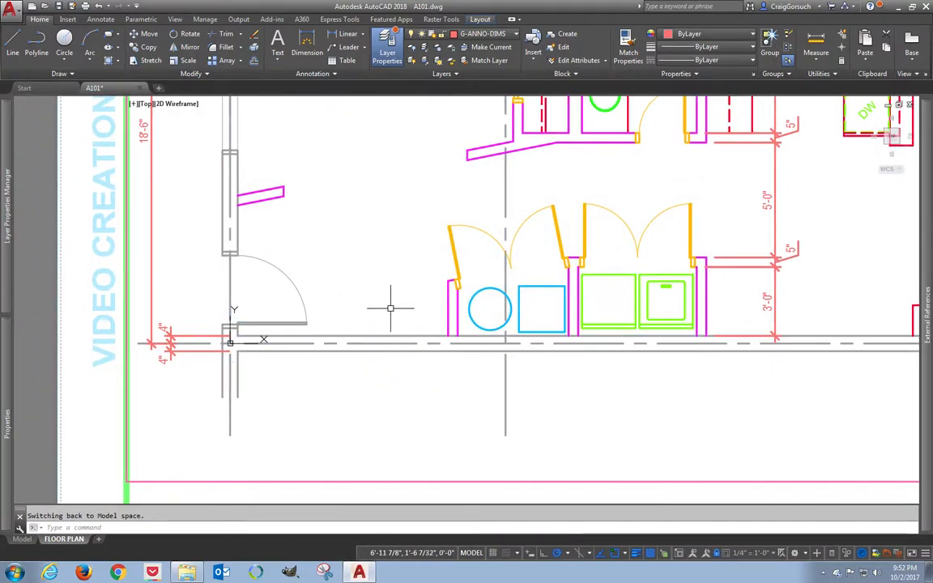
pyautogui.click(347, 34)
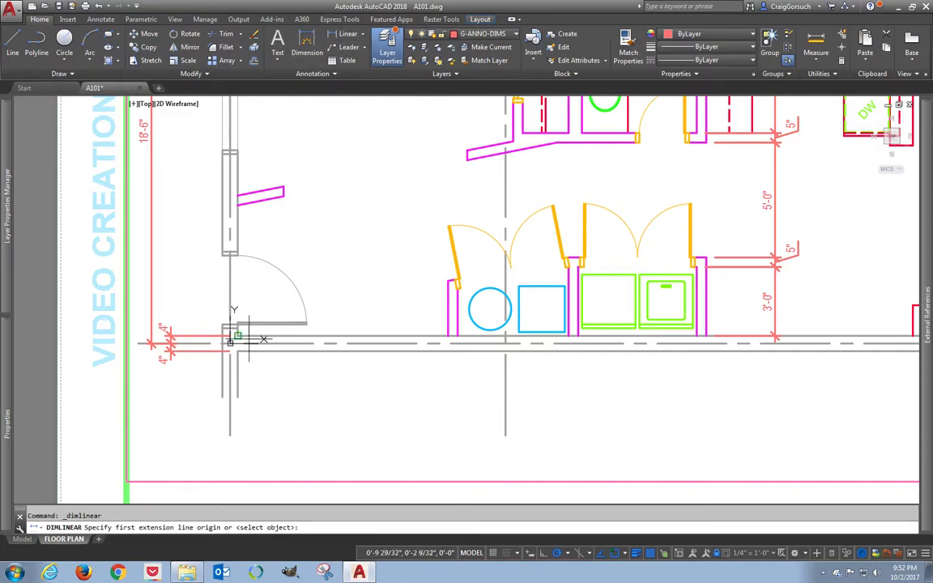
pyautogui.click(241, 343)
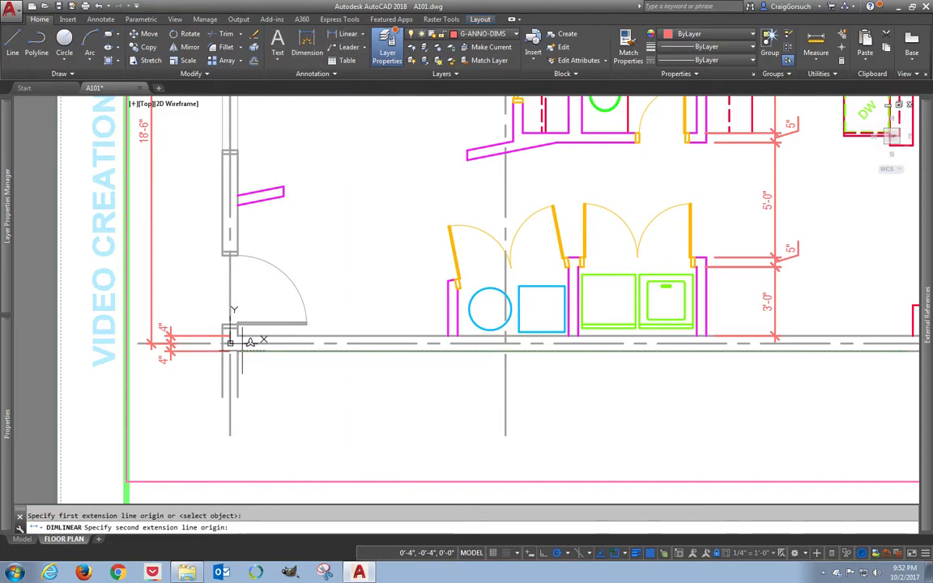
pyautogui.click(448, 336)
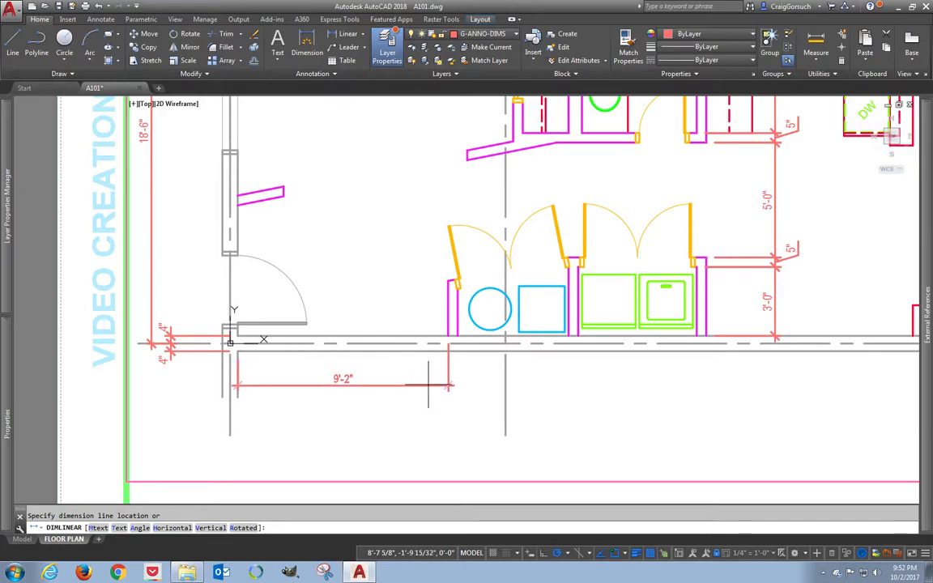
pyautogui.click(431, 382)
# Dimension the water heater closet's outer wall thickness and inside width, continuing the horizontal string below the lower party wall.
pyautogui.press('Return')
pyautogui.click(448, 335)
pyautogui.click(448, 349)
pyautogui.click(461, 387)
pyautogui.press('Return')
pyautogui.click(459, 335)
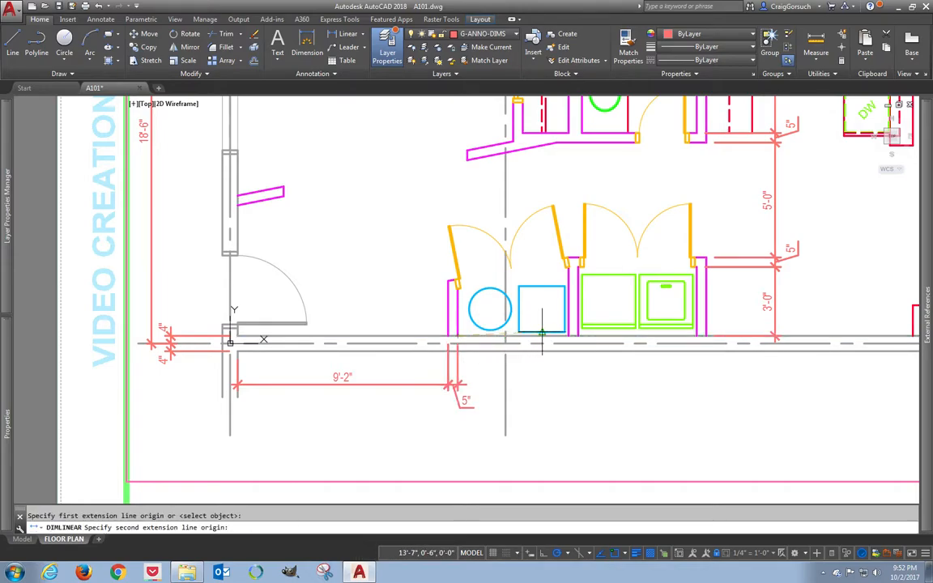
pyautogui.click(569, 349)
pyautogui.click(467, 384)
# Dimension the thickness of the wall shared by the water heater and laundry closets, in line with the lower string.
pyautogui.press('Return')
pyautogui.click(571, 333)
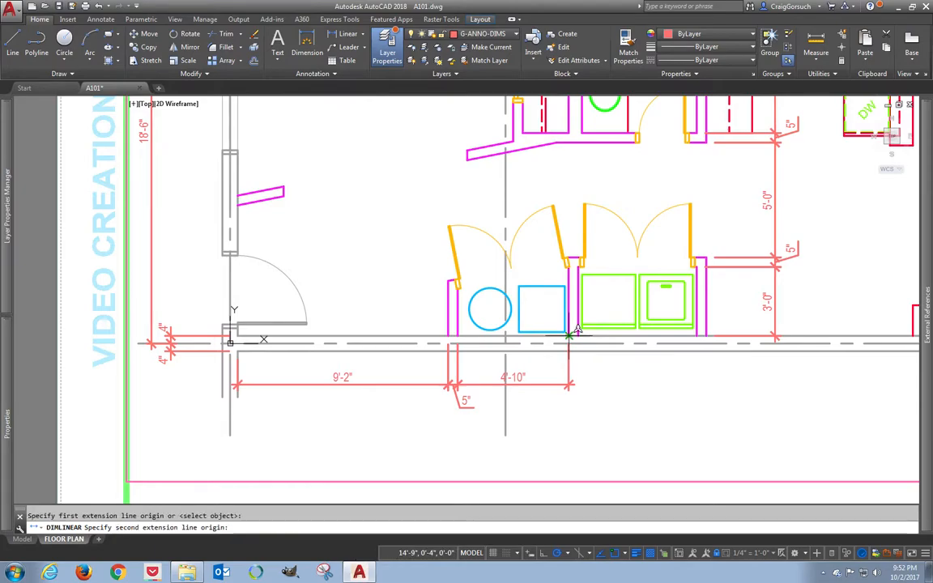
pyautogui.click(577, 335)
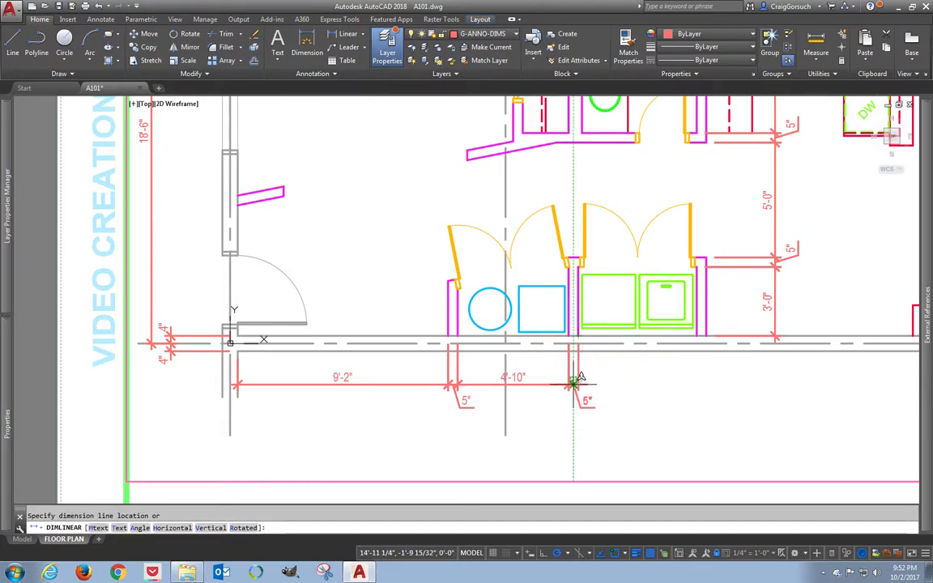
pyautogui.click(572, 386)
# Dimension the laundry closet's inside width and its end wall's thickness, continuing the horizontal string below the lower party wall.
pyautogui.press('Return')
pyautogui.click(580, 334)
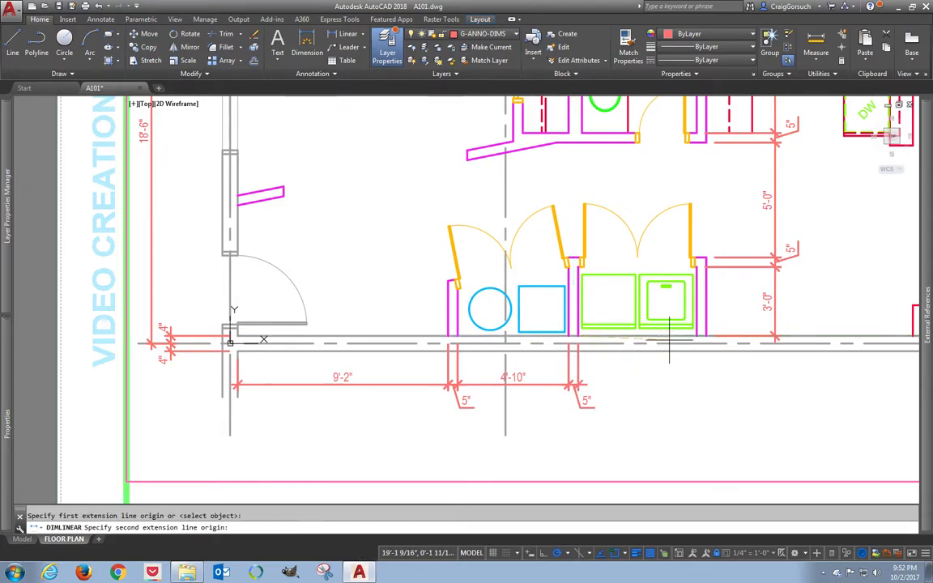
pyautogui.click(550, 379)
pyautogui.moveTo(550, 385); pyautogui.dragTo(319, 393, button='middle')
pyautogui.press('Return')
pyautogui.click(466, 344)
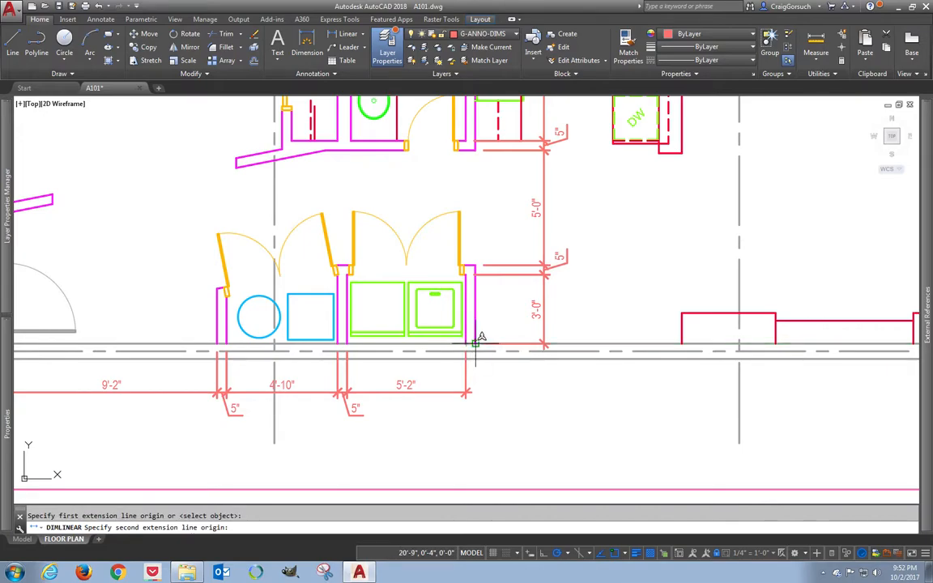
pyautogui.click(476, 344)
pyautogui.click(462, 390)
# Examine whether the wall between bathroom and kitchen lines up with the laundry closet's end wall.
pyautogui.moveTo(446, 276); pyautogui.dragTo(434, 364, button='middle')
pyautogui.scroll(2, 447, 303)
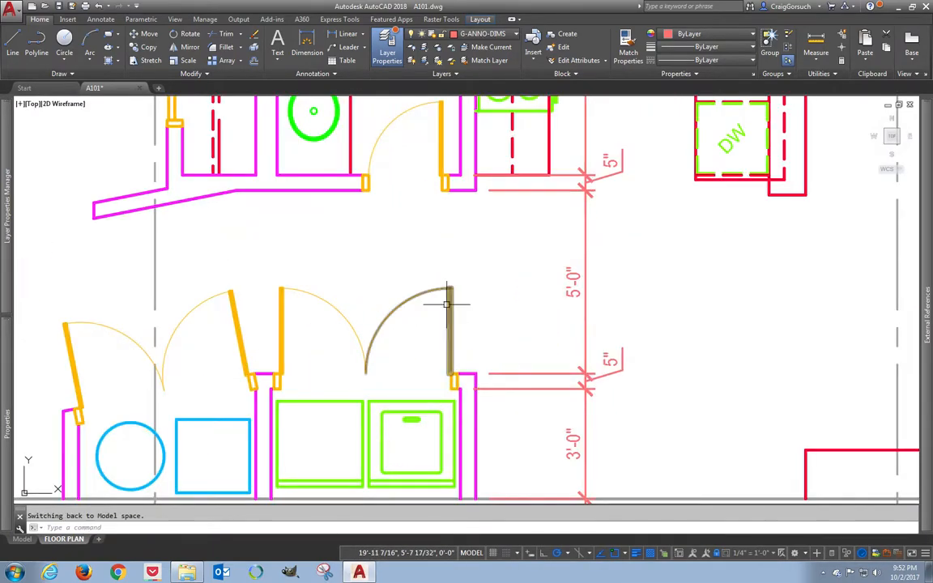
pyautogui.scroll(-2, 446, 304)
pyautogui.moveTo(447, 302); pyautogui.dragTo(429, 337, button='middle')
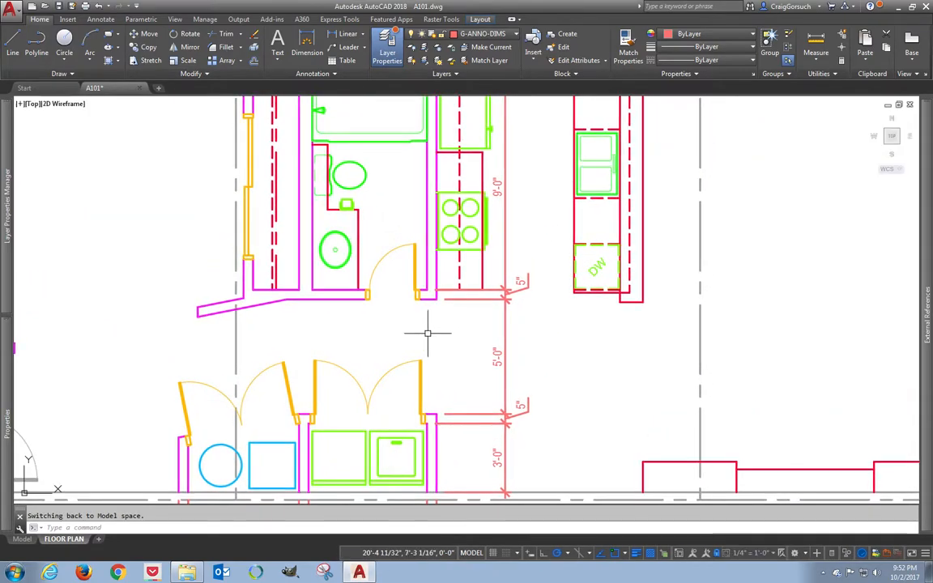
pyautogui.click(430, 270)
pyautogui.click(425, 260)
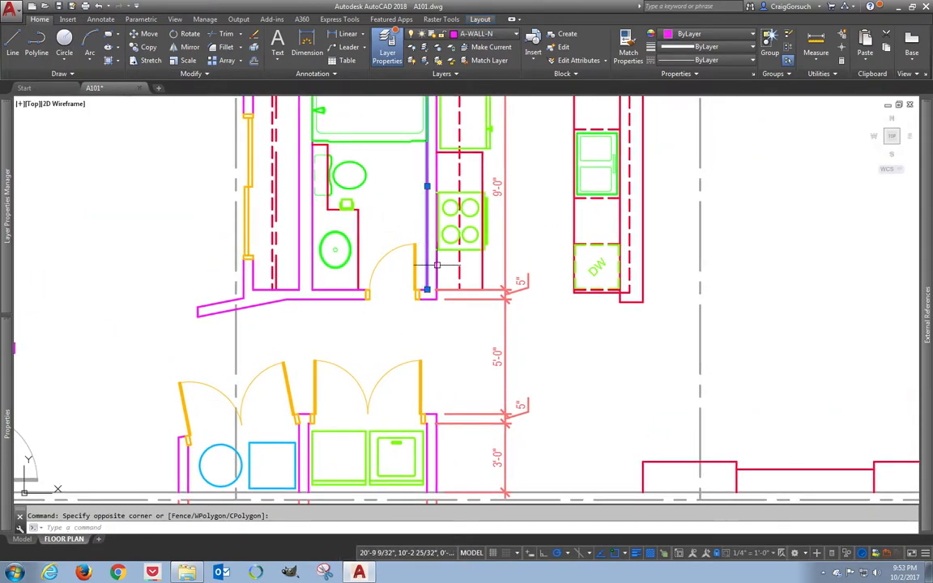
pyautogui.click(446, 455)
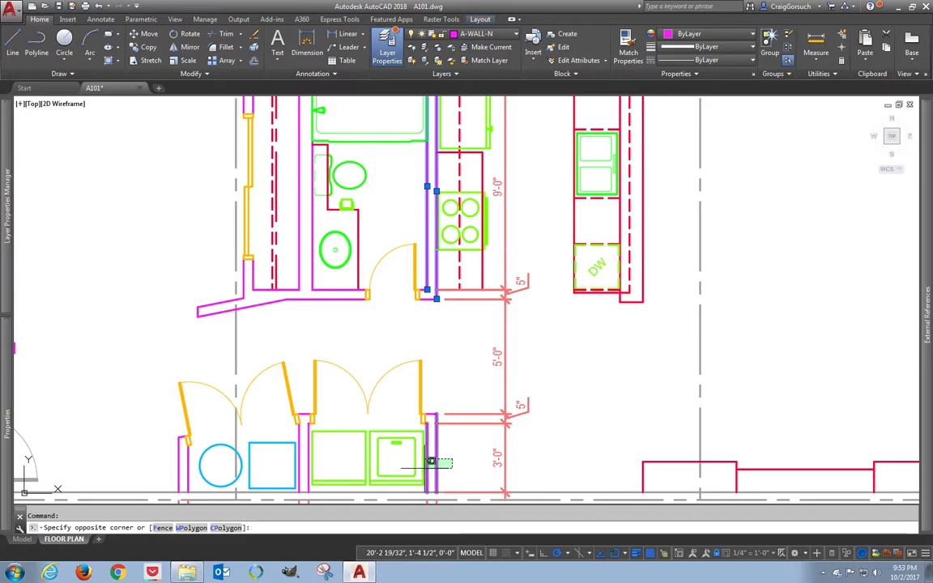
pyautogui.click(424, 444)
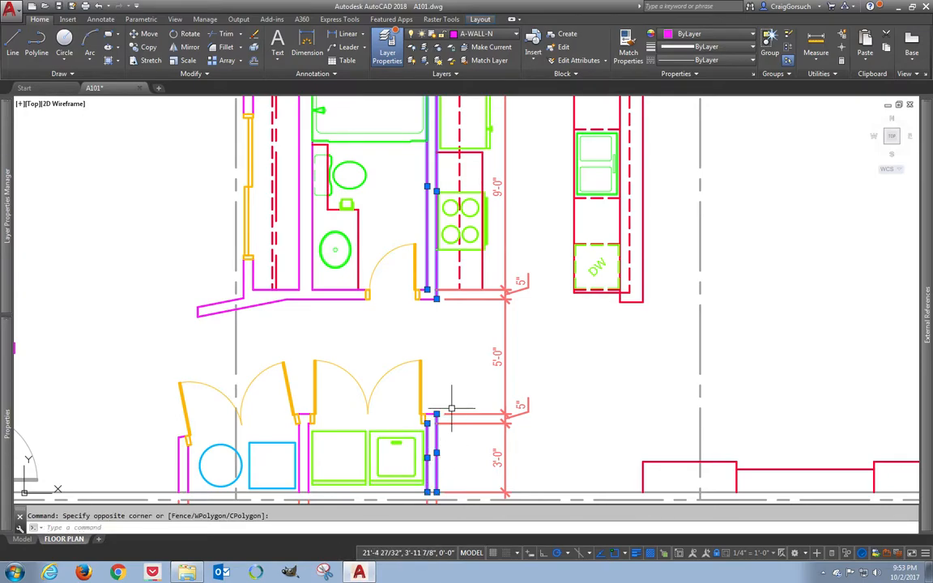
pyautogui.press('Escape')
pyautogui.scroll(2, 396, 308)
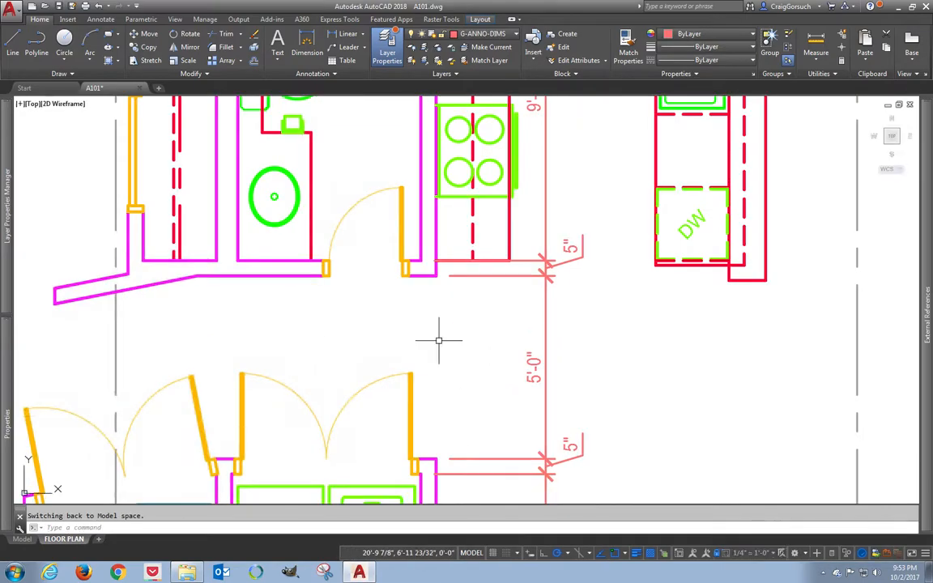
# Erase the laundry closet's inside width dimension and its end wall thickness dimension below the lower party wall.
pyautogui.scroll(-5, 396, 308)
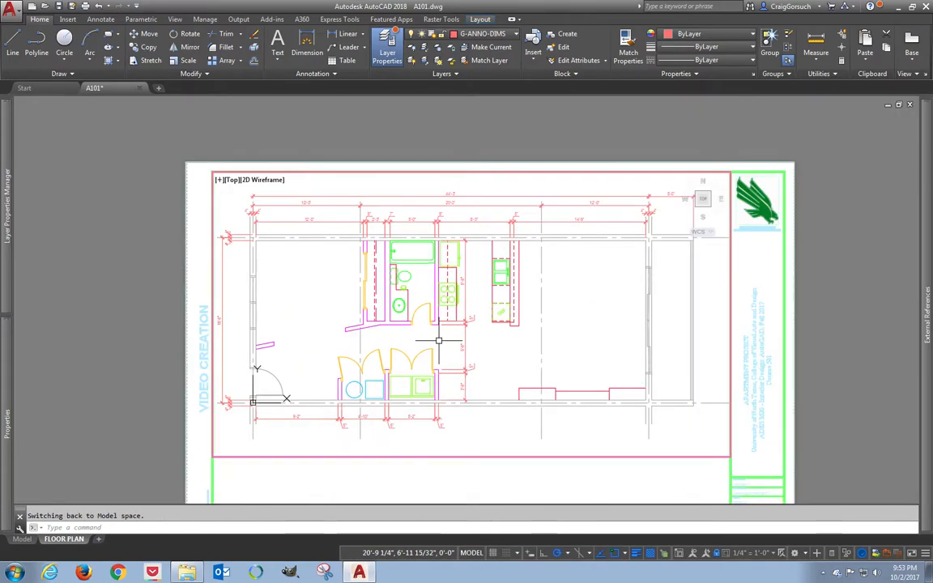
pyautogui.click(446, 401)
pyautogui.press('Escape')
pyautogui.click(448, 416)
pyautogui.click(421, 435)
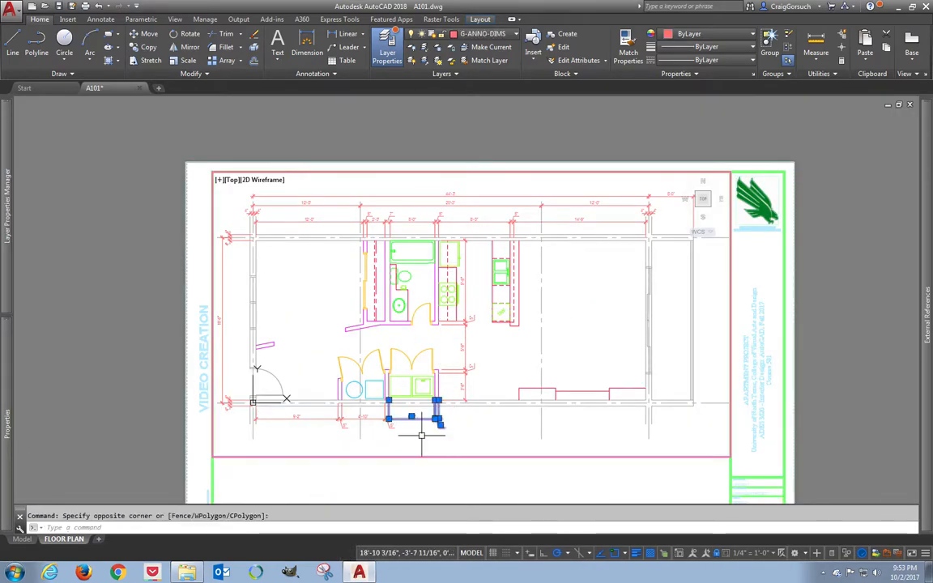
pyautogui.press('Delete')
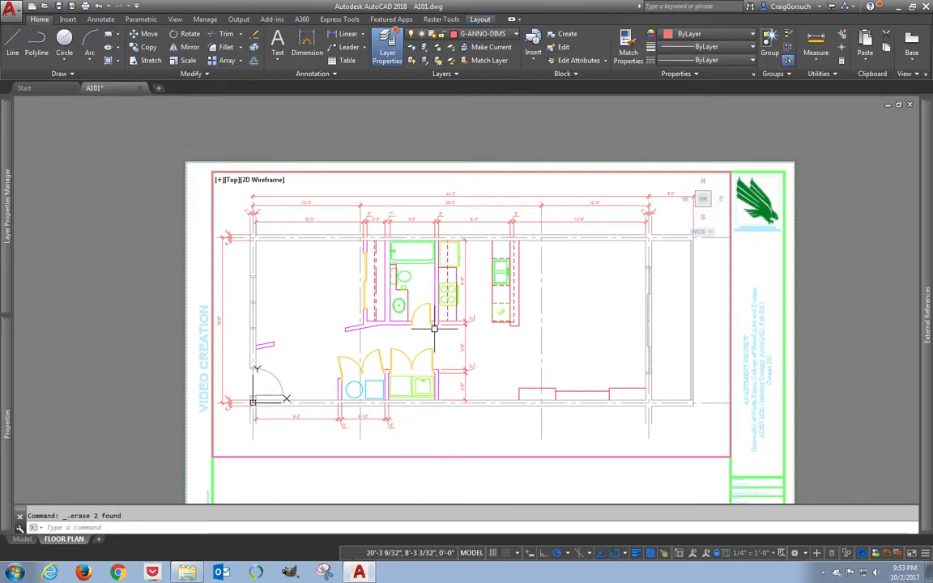
# Switch to Windows Explorer, open the Tags folder under CVAD, and select Tag Align.dwg.
pyautogui.scroll(2, 434, 327)
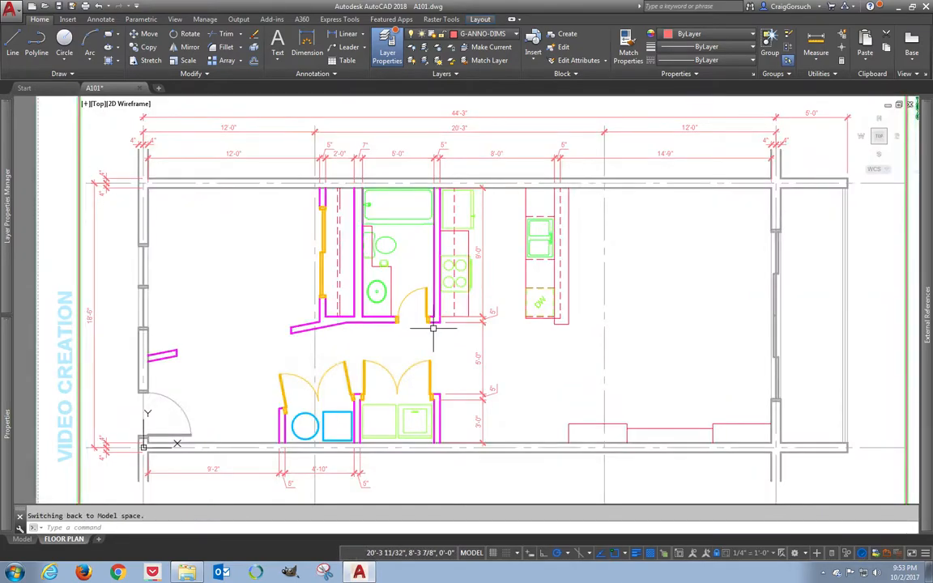
pyautogui.click(188, 574)
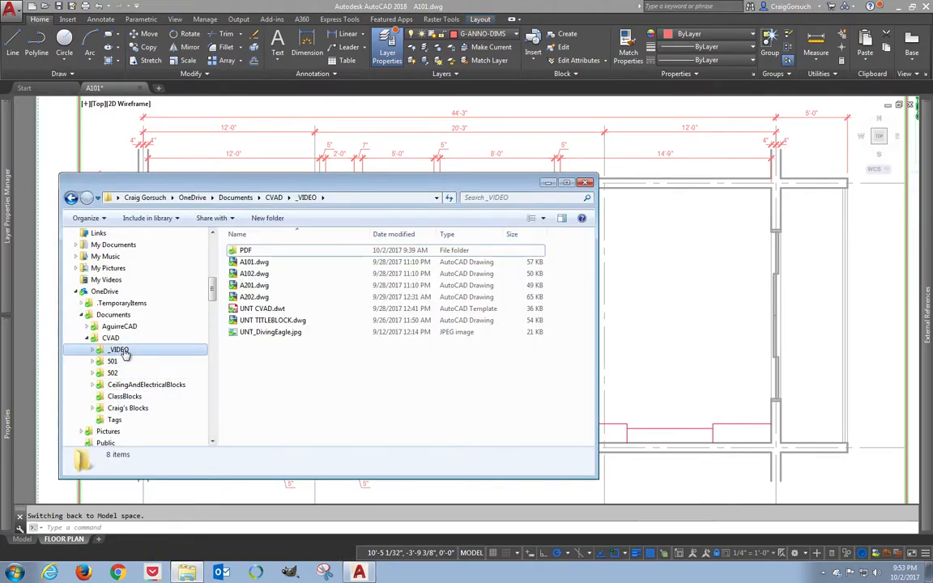
pyautogui.click(80, 420)
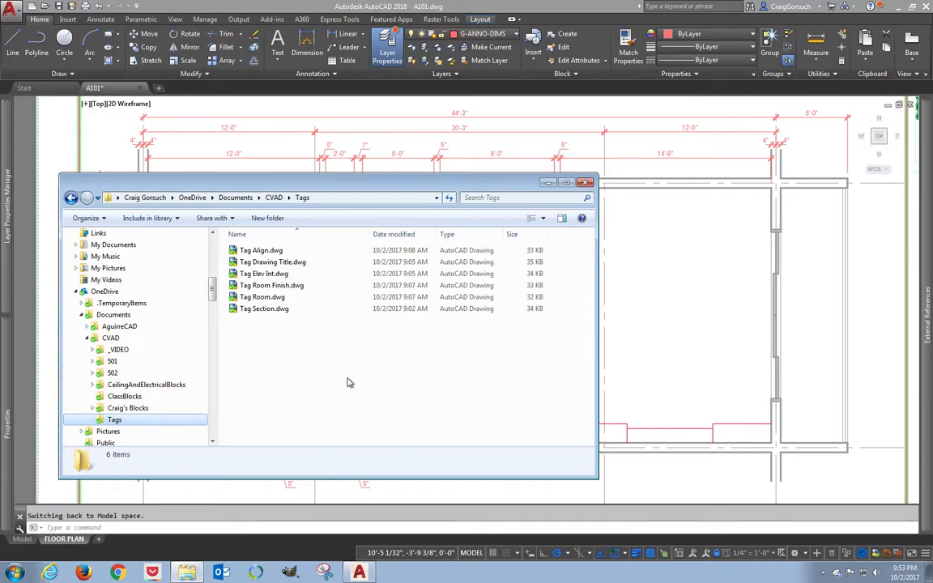
pyautogui.click(243, 251)
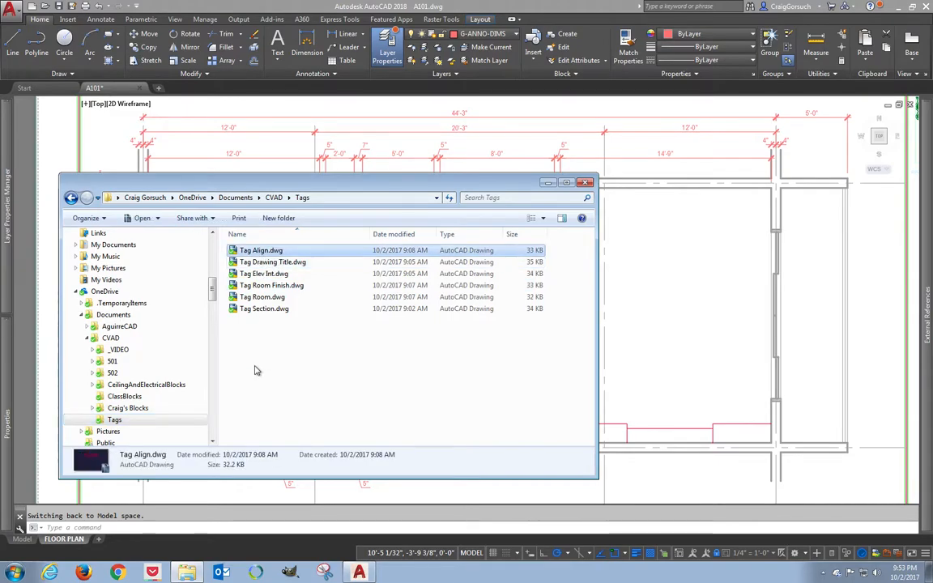
# Insert Tag Align.dwg into the floor plan in the hallway beside the bathroom door, at scale 1 and the default rotation.
pyautogui.moveTo(257, 253)
pyautogui.mouseDown()
pyautogui.moveTo(246, 248)
pyautogui.moveTo(665, 298)
pyautogui.mouseUp()
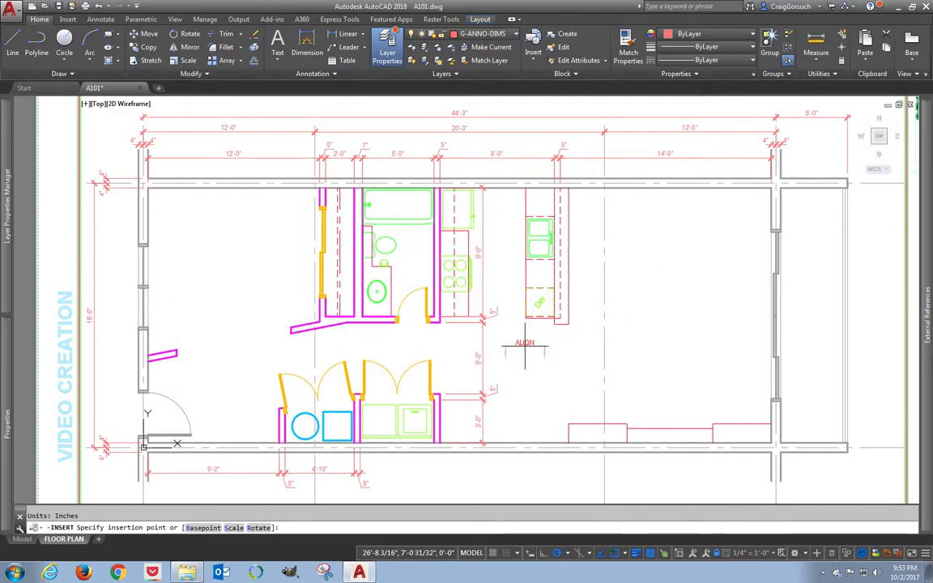
pyautogui.scroll(-2, 523, 347)
pyautogui.scroll(5, 520, 348)
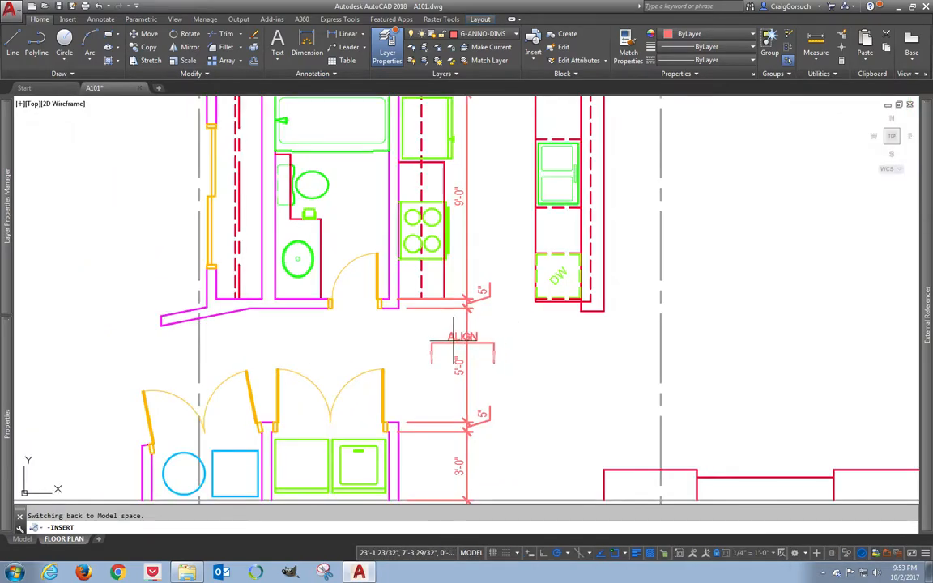
pyautogui.click(415, 354)
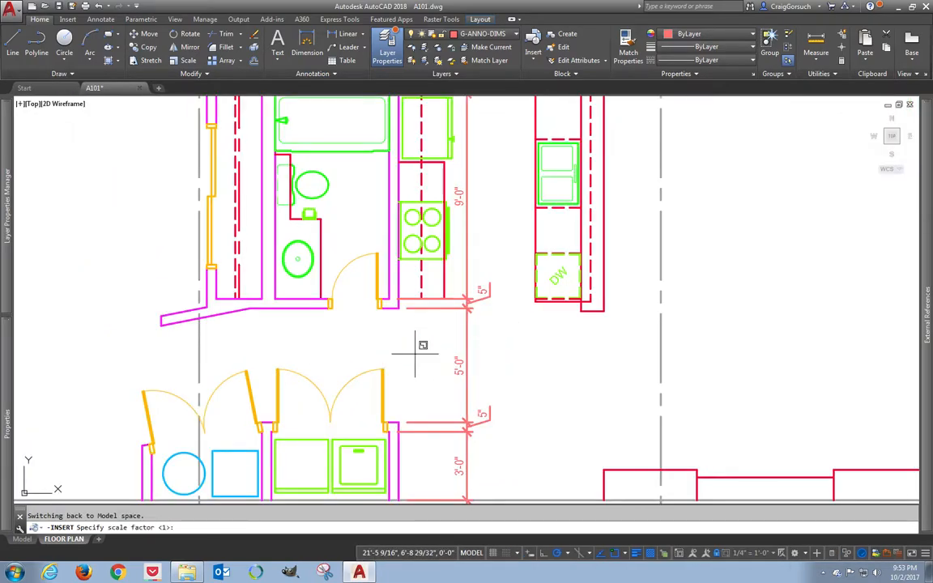
pyautogui.press('Return')
pyautogui.press('Return')
# Rotate the align tag to vertical with its arrows towards the hallway, and stretch it to span from the bathroom wall to the laundry closet wall.
pyautogui.click(435, 354)
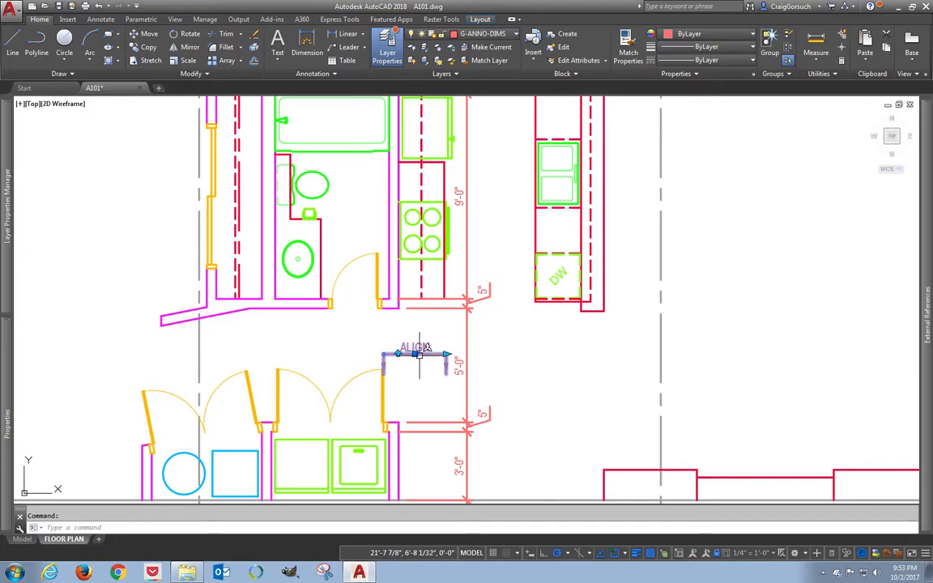
pyautogui.click(415, 354)
pyautogui.press('space')
pyautogui.press('space')
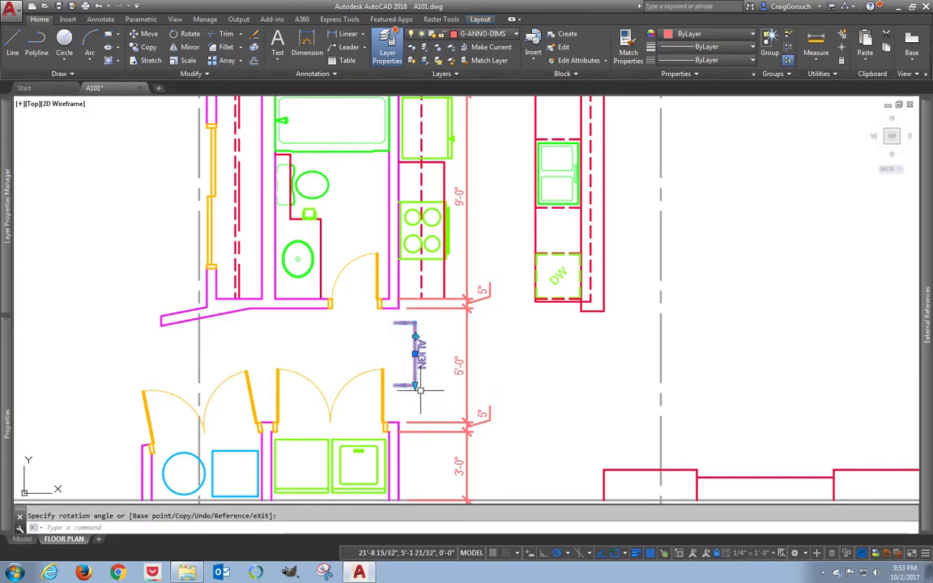
pyautogui.click(415, 385)
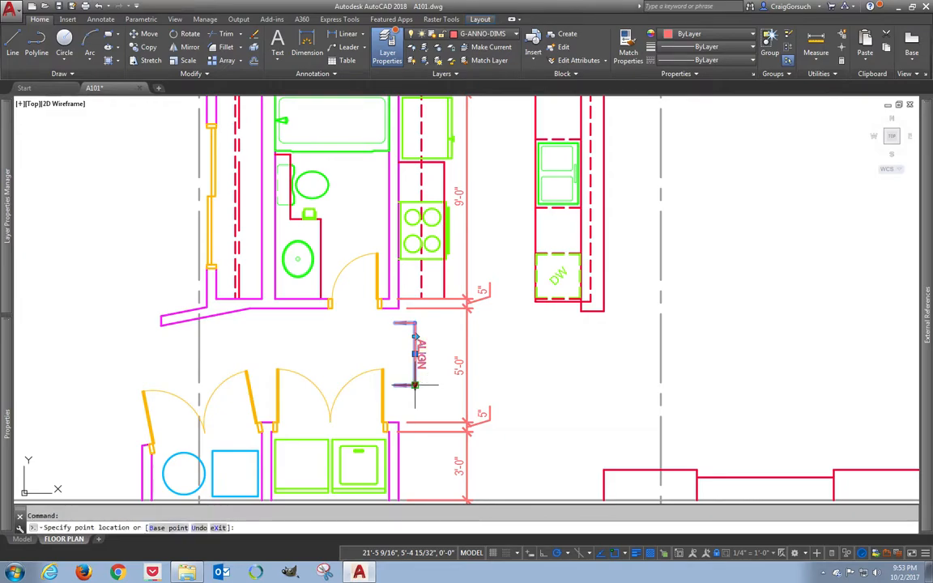
pyautogui.click(415, 441)
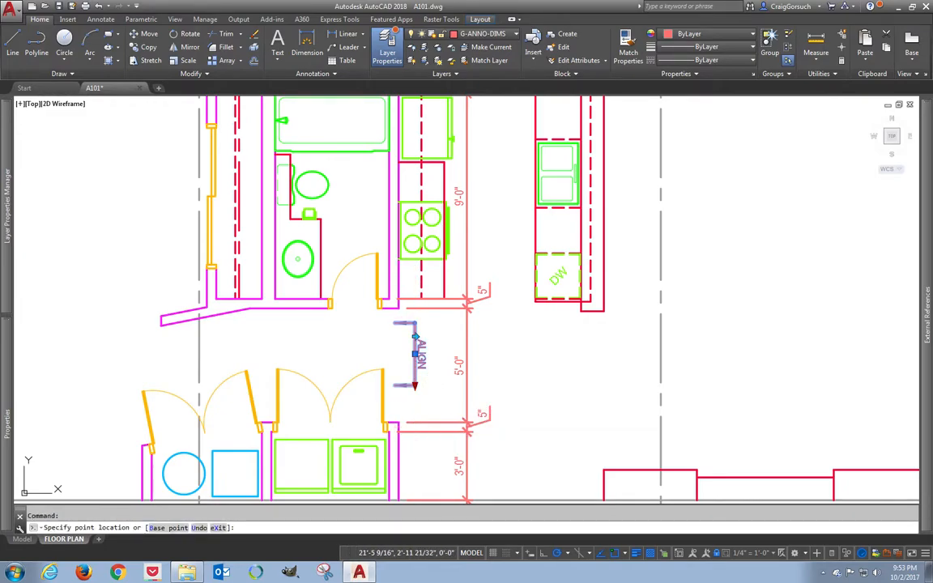
# Move the align tag slightly down so it sits evenly between the bathroom and laundry closet walls.
pyautogui.write('m')
pyautogui.press('Return')
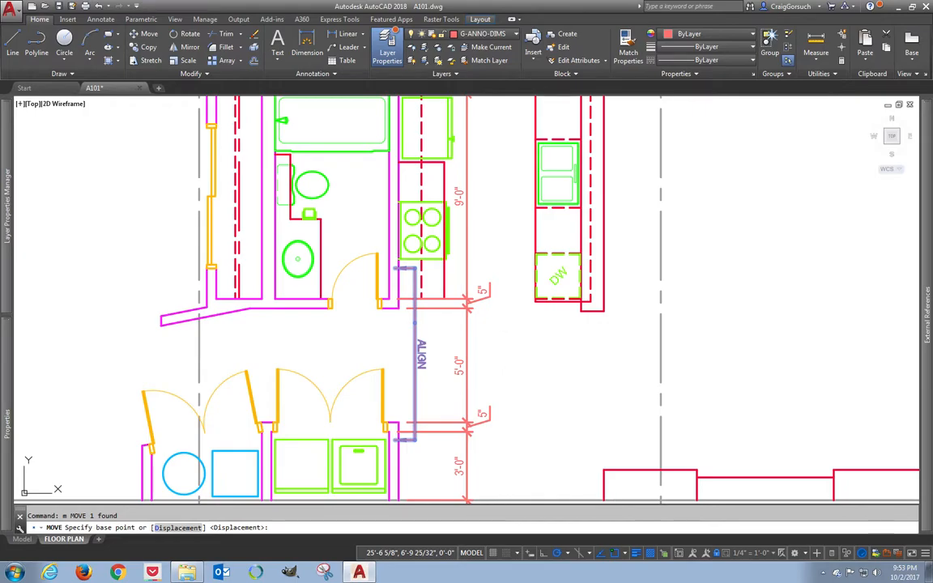
pyautogui.click(498, 356)
pyautogui.click(369, 261)
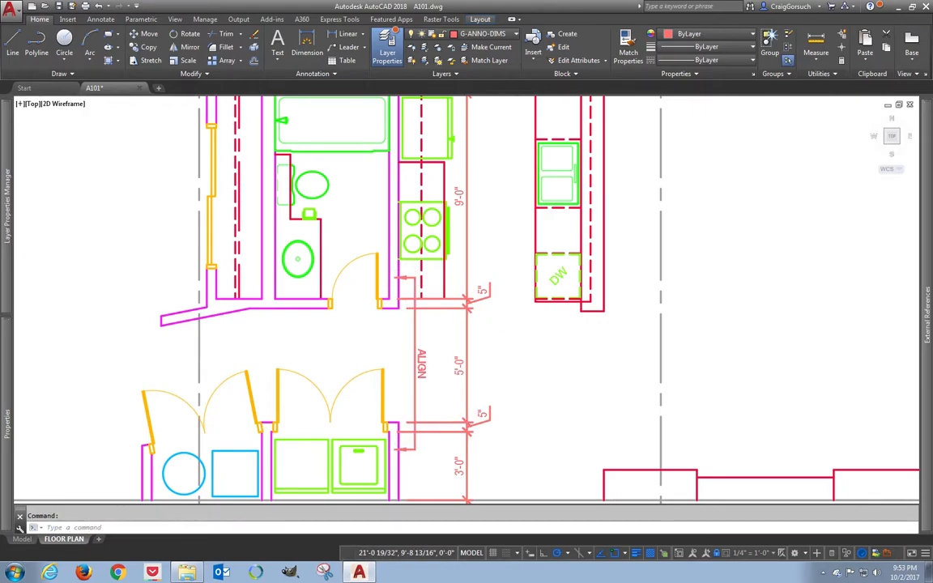
# Move the align tag sideways so its arrow tips touch the faces of the bathroom and laundry closet walls.
pyautogui.scroll(4, 368, 261)
pyautogui.write('m')
pyautogui.press('Return')
pyautogui.click(407, 250)
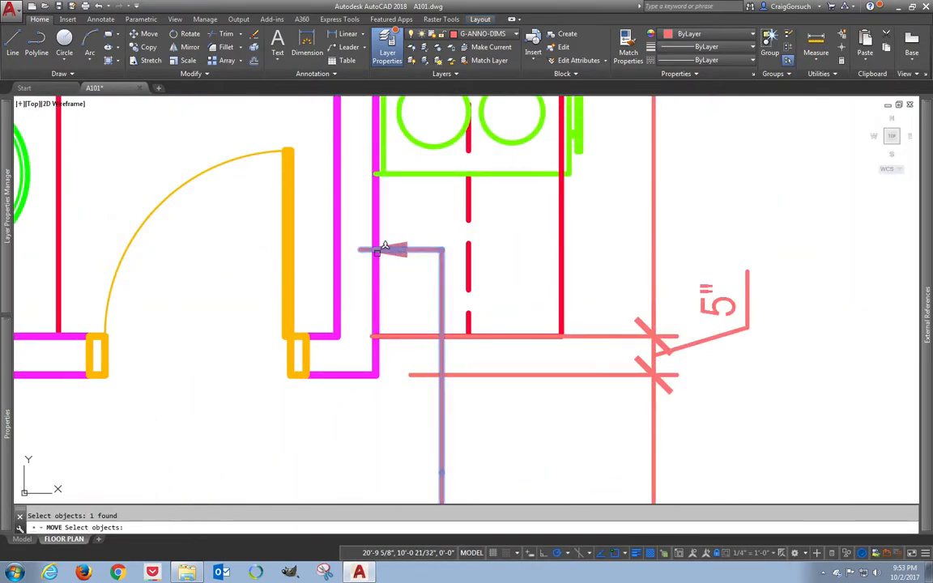
pyautogui.press('Return')
pyautogui.click(362, 250)
pyautogui.click(372, 253)
pyautogui.scroll(-3, 370, 264)
pyautogui.scroll(-5, 370, 263)
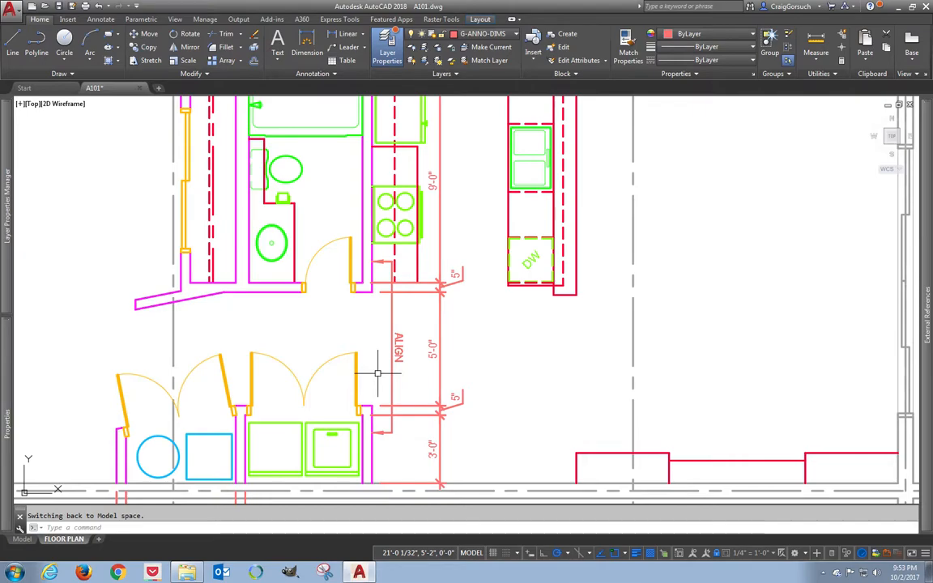
# Flip the align tag's arrows to the opposite side of its line.
pyautogui.moveTo(371, 288); pyautogui.dragTo(448, 492, button='middle')
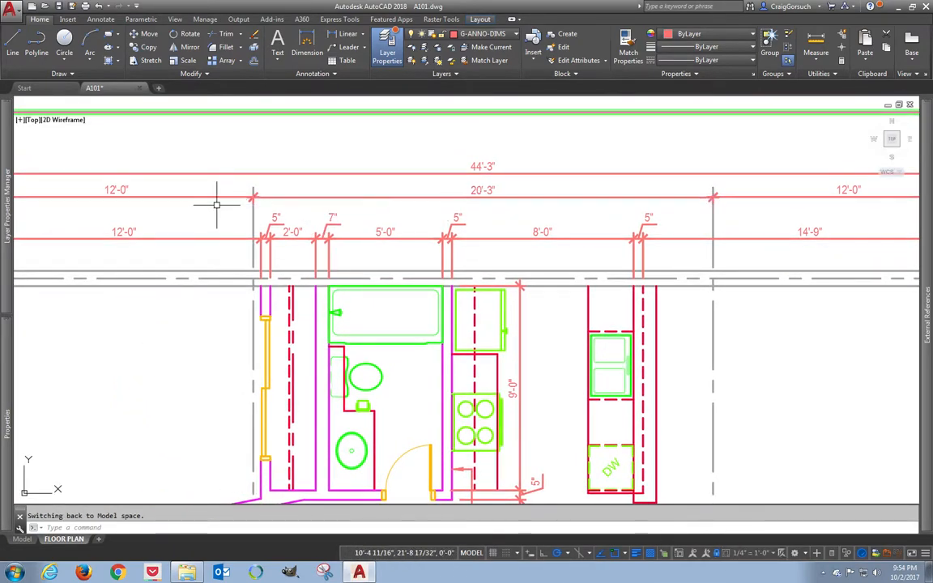
pyautogui.moveTo(444, 400); pyautogui.dragTo(437, 280, button='middle')
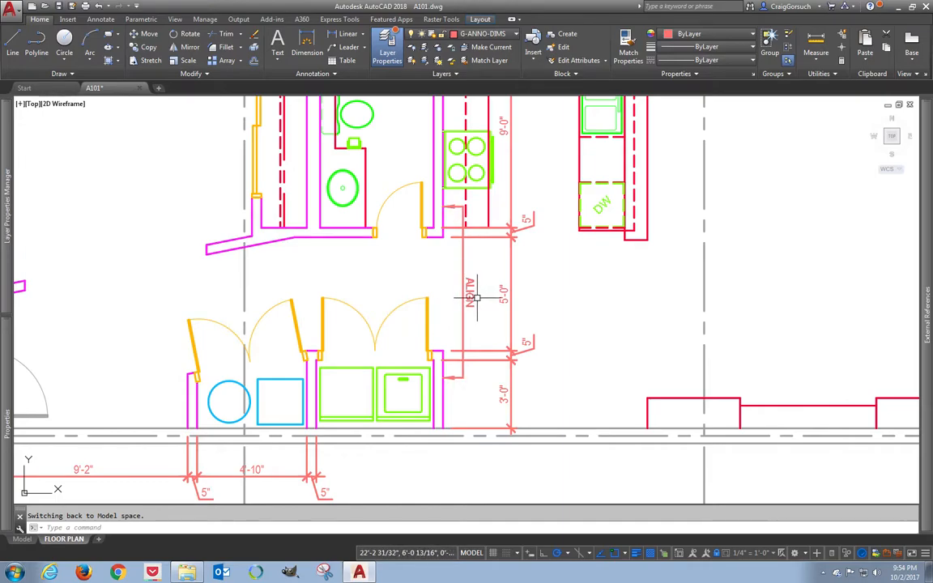
pyautogui.click(468, 296)
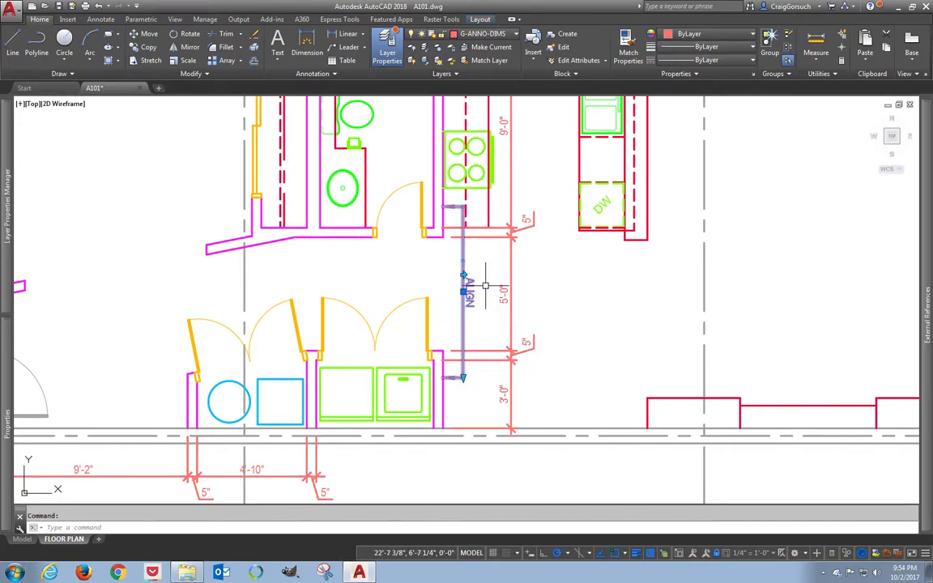
pyautogui.scroll(2, 486, 288)
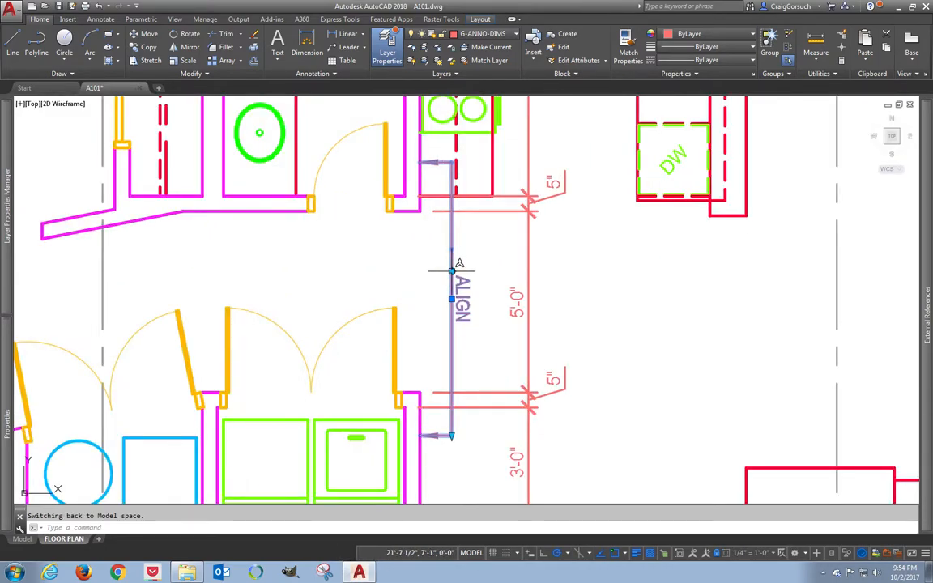
pyautogui.click(452, 270)
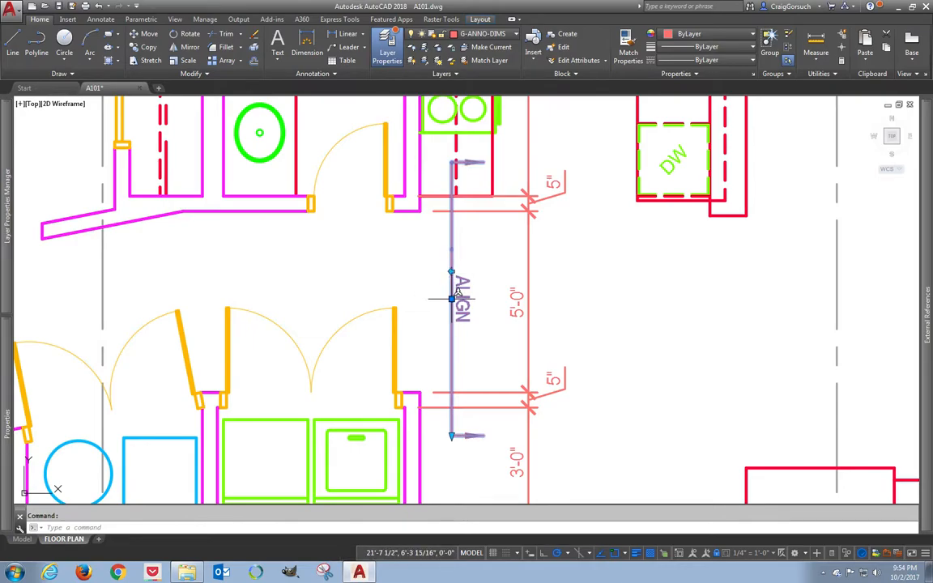
# Rotate the align tag 180 degrees about its midpoint so the arrows face the walls and ALIGN reads like the vertical dimensions.
pyautogui.rightClick(451, 299)
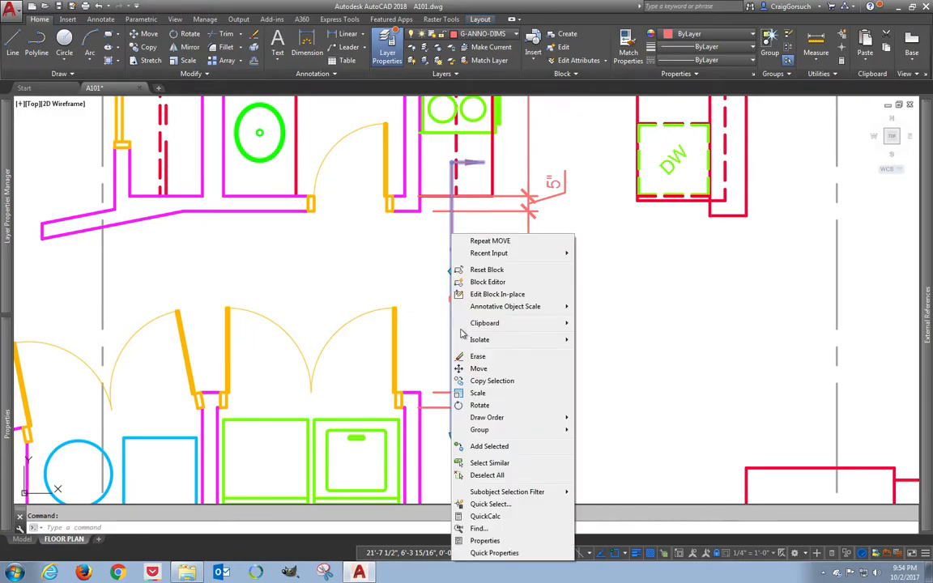
pyautogui.click(479, 405)
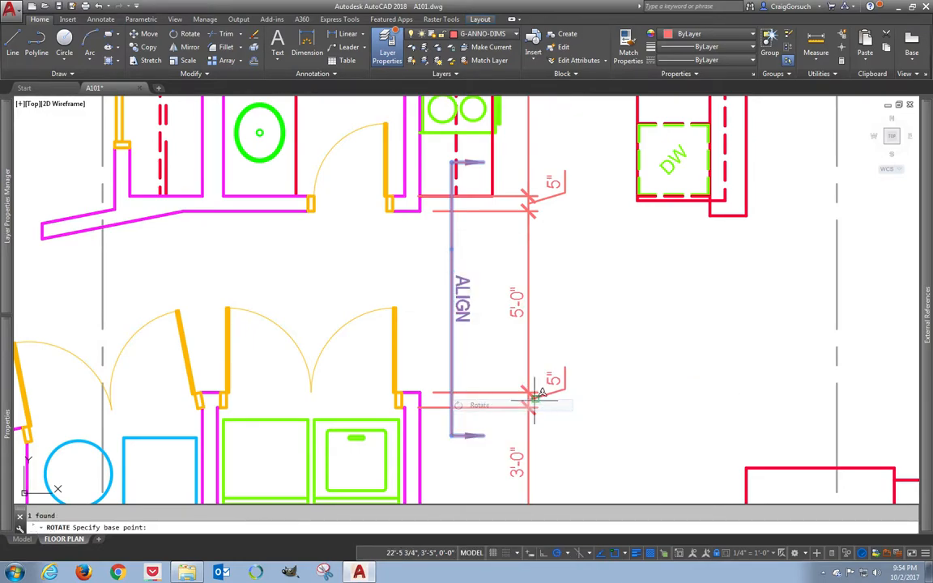
pyautogui.click(451, 299)
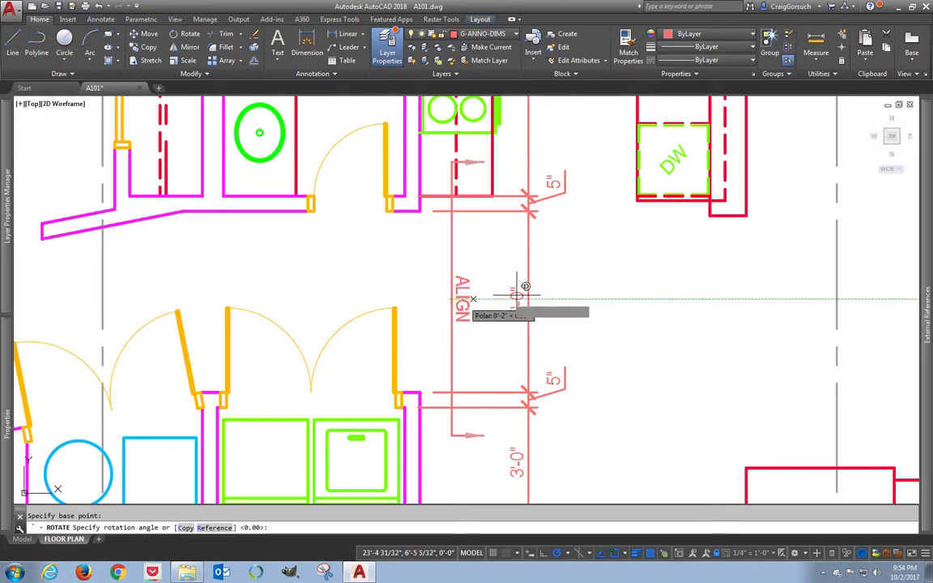
pyautogui.click(429, 291)
pyautogui.press('Escape')
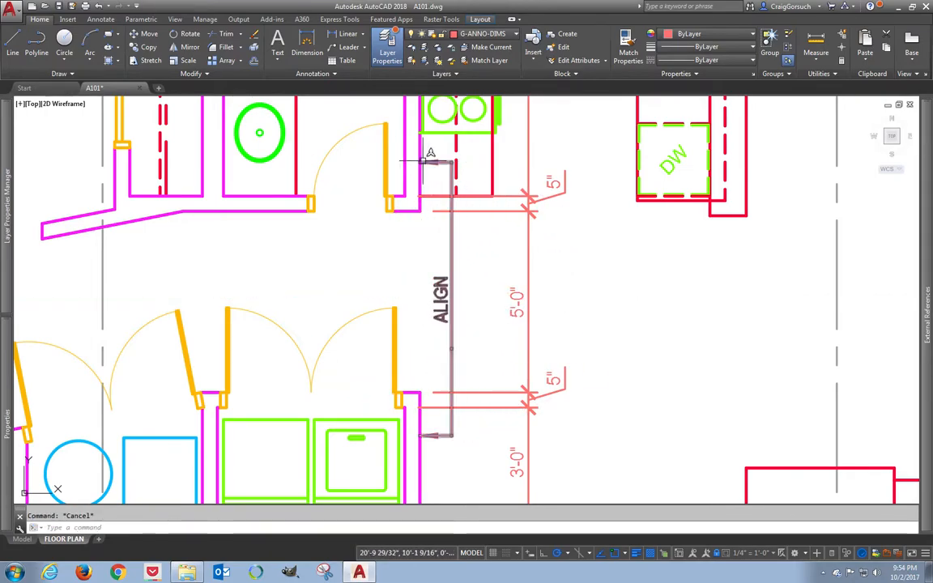
pyautogui.click(437, 289)
pyautogui.press('Escape')
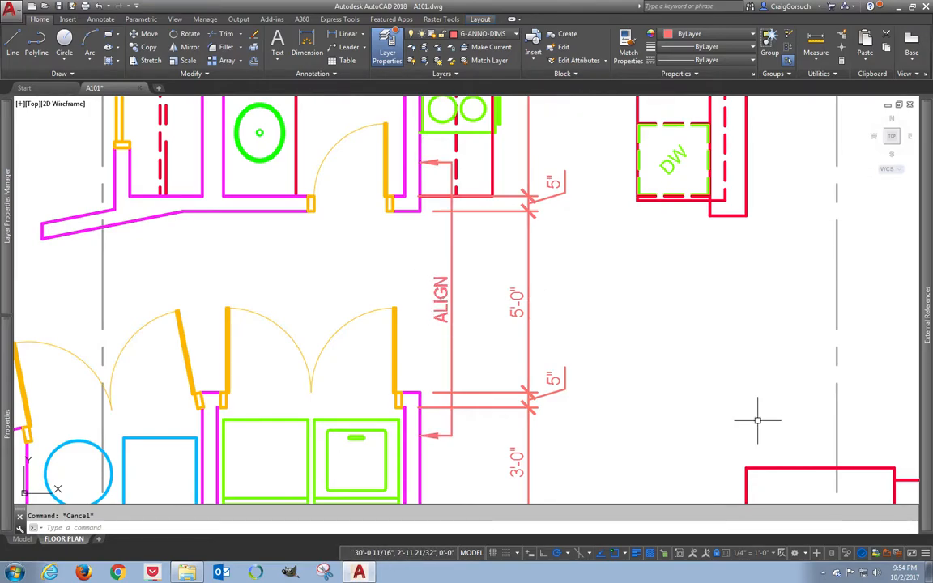
# Erase the 14'-9" living room width dimension above the upper party wall and the hallway's 5'-0" dimension.
pyautogui.scroll(2, 708, 367)
pyautogui.scroll(-4, 708, 366)
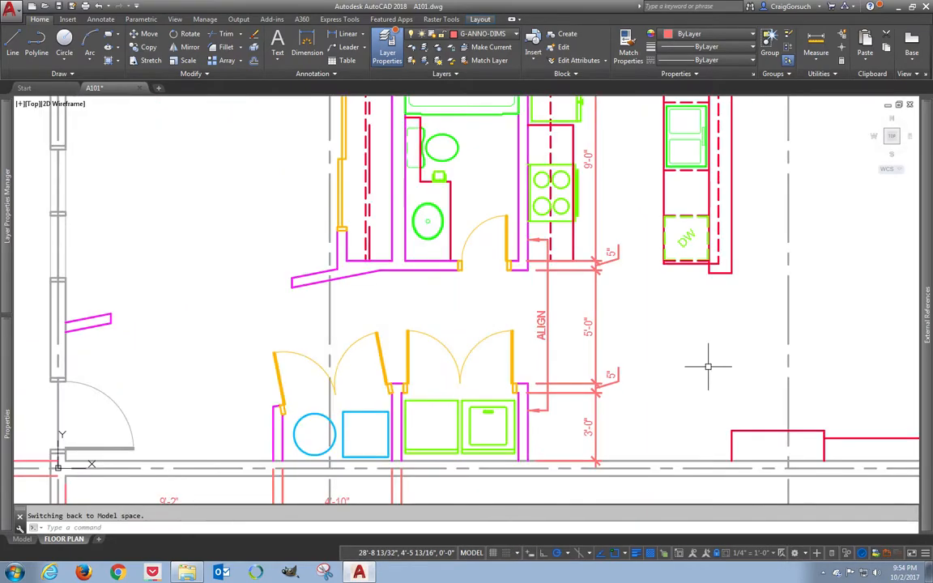
pyautogui.moveTo(697, 371)
pyautogui.mouseDown(button='middle')
pyautogui.moveTo(588, 396)
pyautogui.moveTo(539, 379)
pyautogui.moveTo(511, 350)
pyautogui.mouseUp(button='middle')
pyautogui.doubleClick(510, 349)
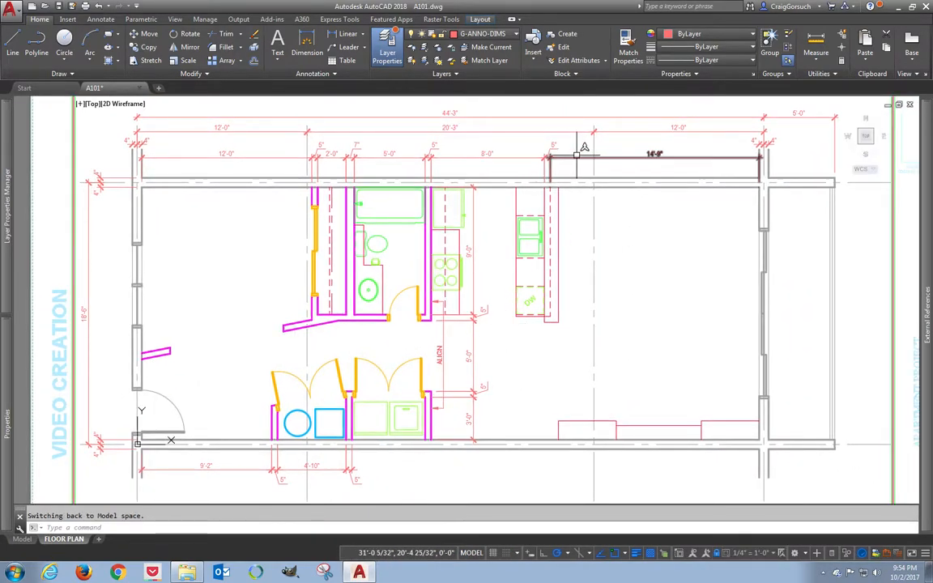
pyautogui.click(664, 156)
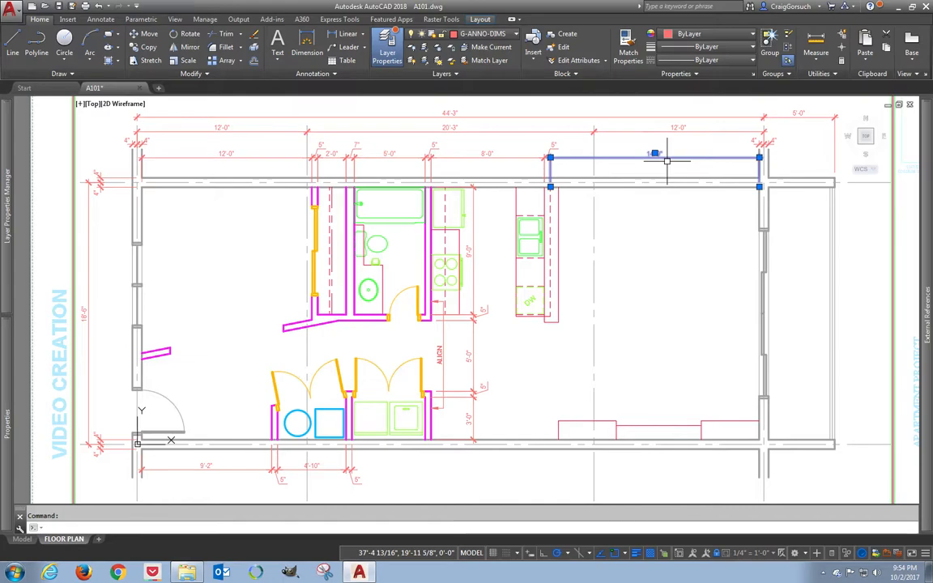
pyautogui.press('Escape')
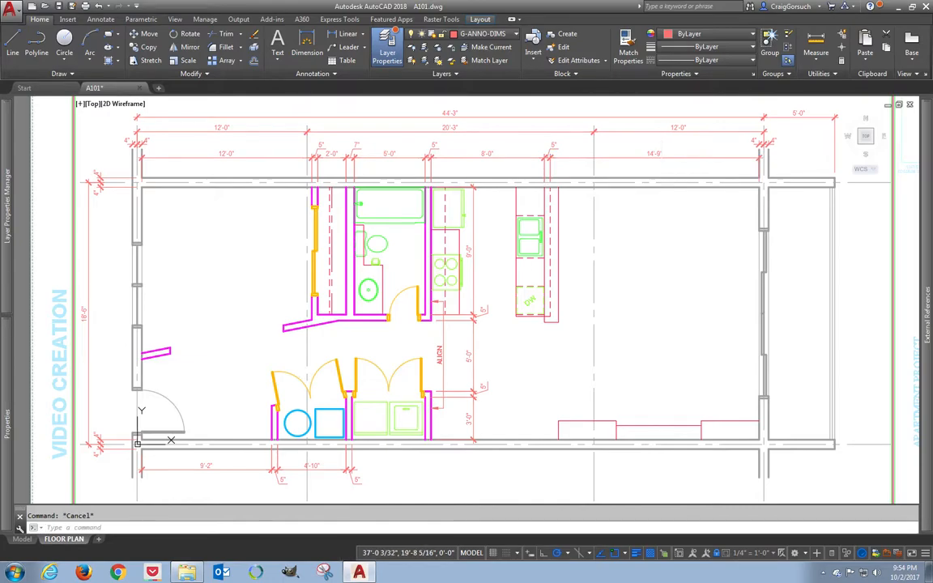
pyautogui.write('e')
pyautogui.press('Return')
pyautogui.press('Return')
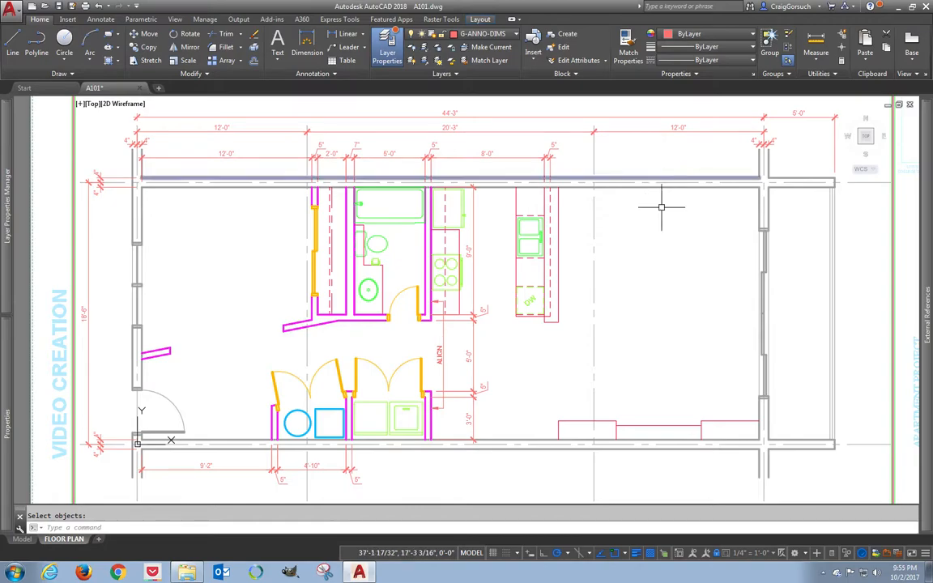
pyautogui.click(470, 353)
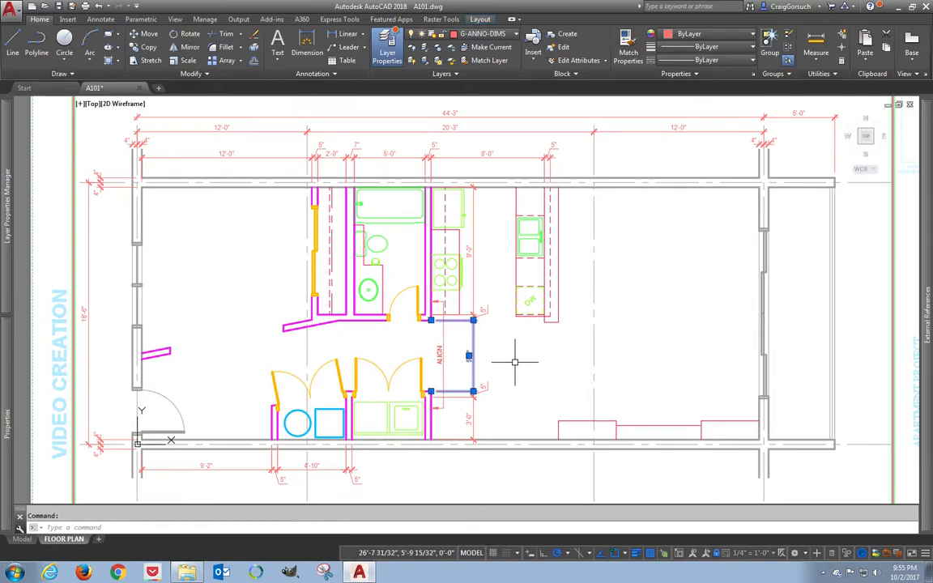
pyautogui.press('Delete')
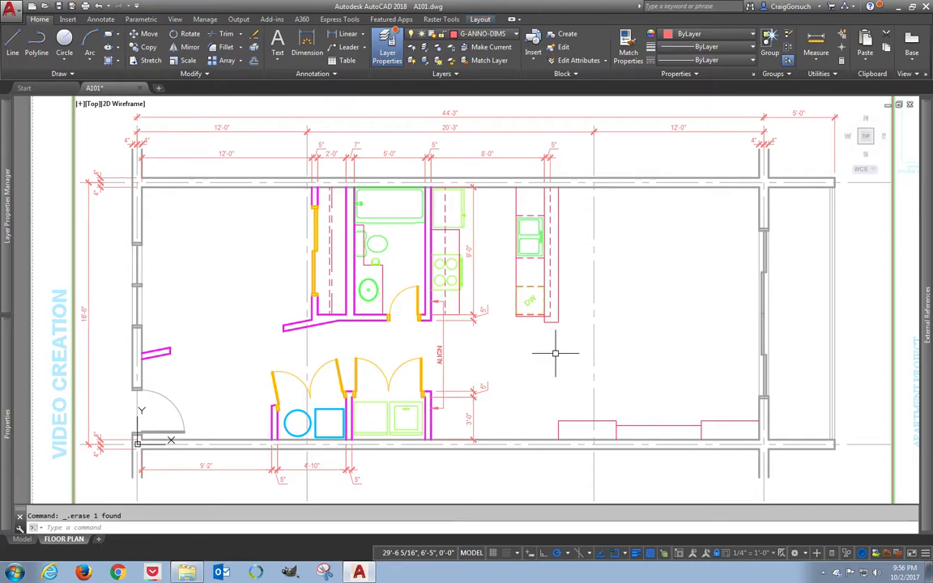
# Add a vertical linear dimension from the lower party wall's inside face to the angled entry wall stub, in line with the 4" dimensions outside.
pyautogui.moveTo(220, 366); pyautogui.dragTo(298, 350, button='middle')
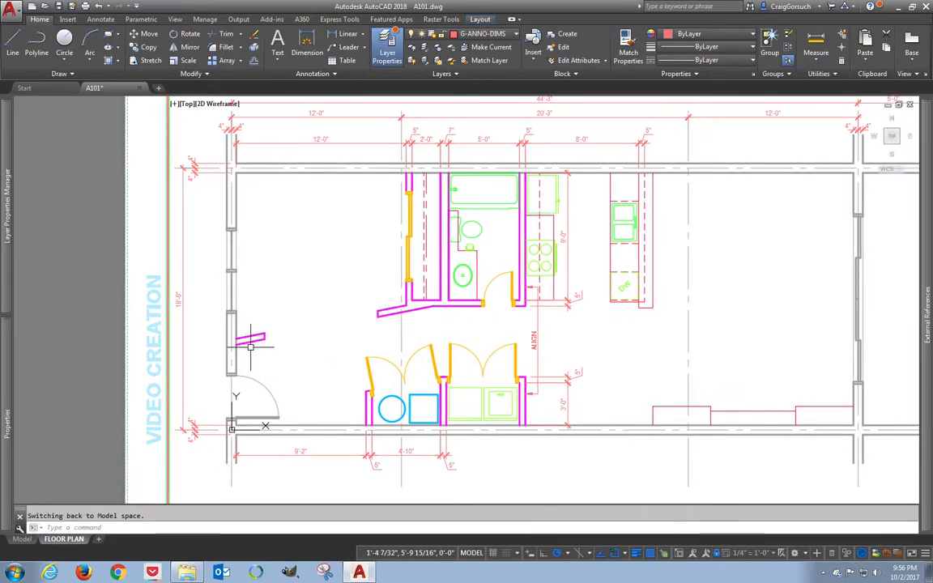
pyautogui.scroll(1, 250, 346)
pyautogui.scroll(2, 250, 338)
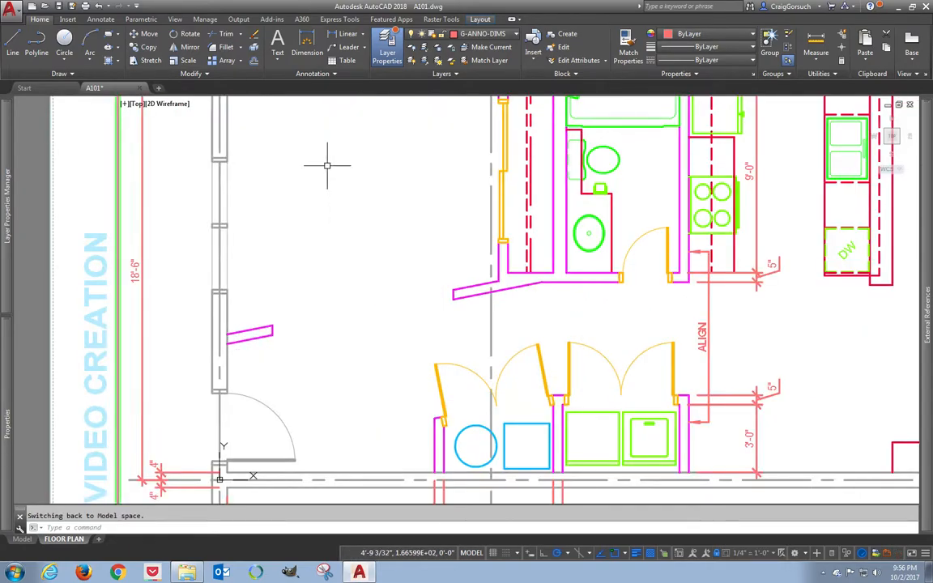
pyautogui.click(341, 41)
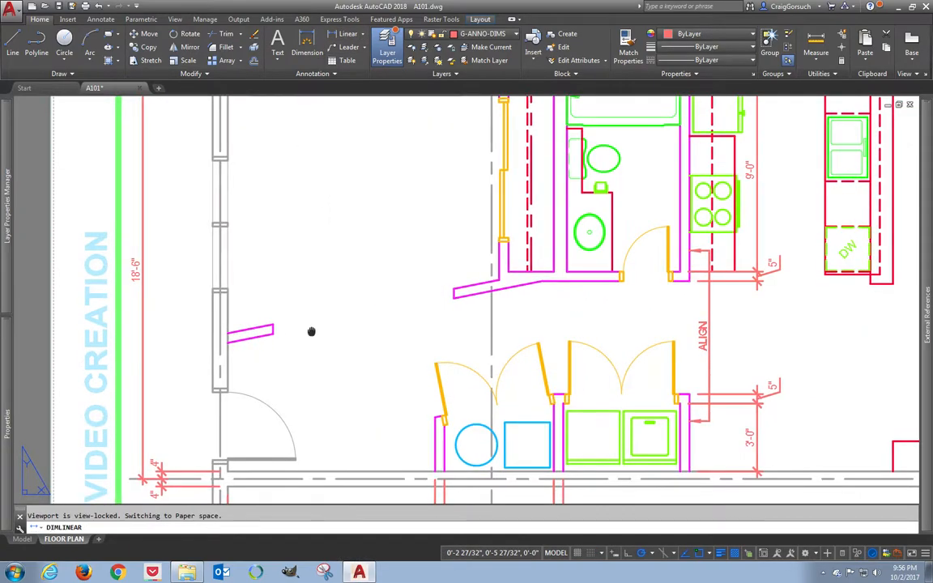
pyautogui.moveTo(249, 400); pyautogui.dragTo(265, 353, button='middle')
pyautogui.click(243, 417)
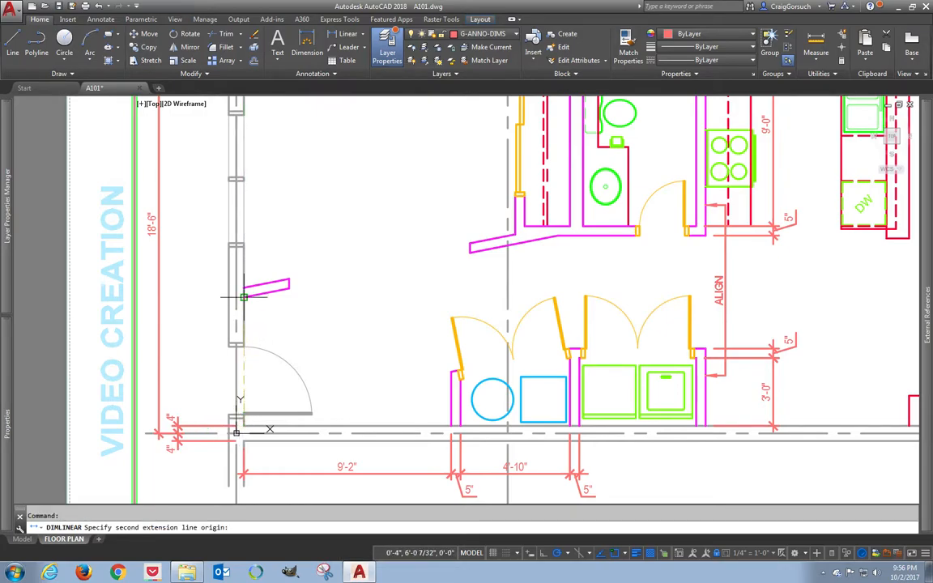
pyautogui.click(243, 297)
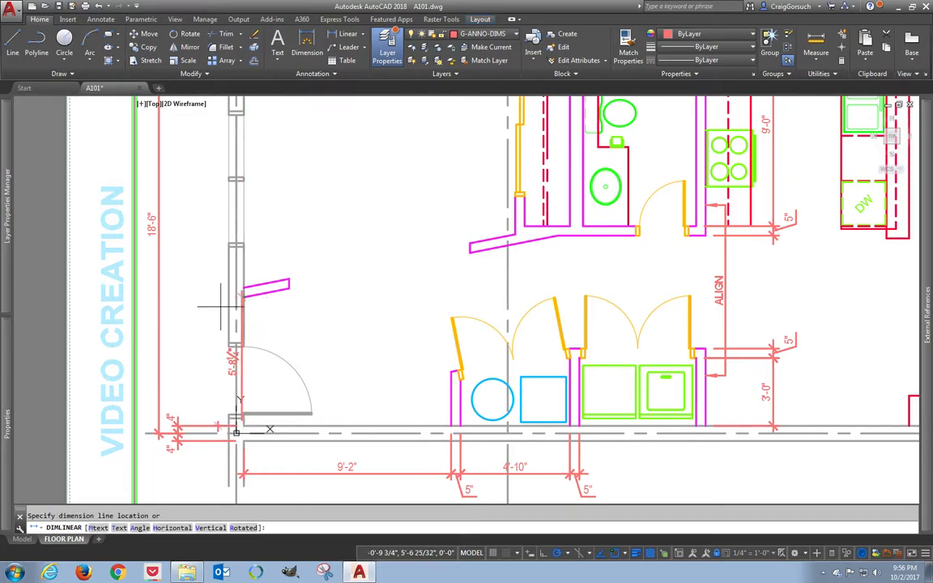
pyautogui.click(177, 417)
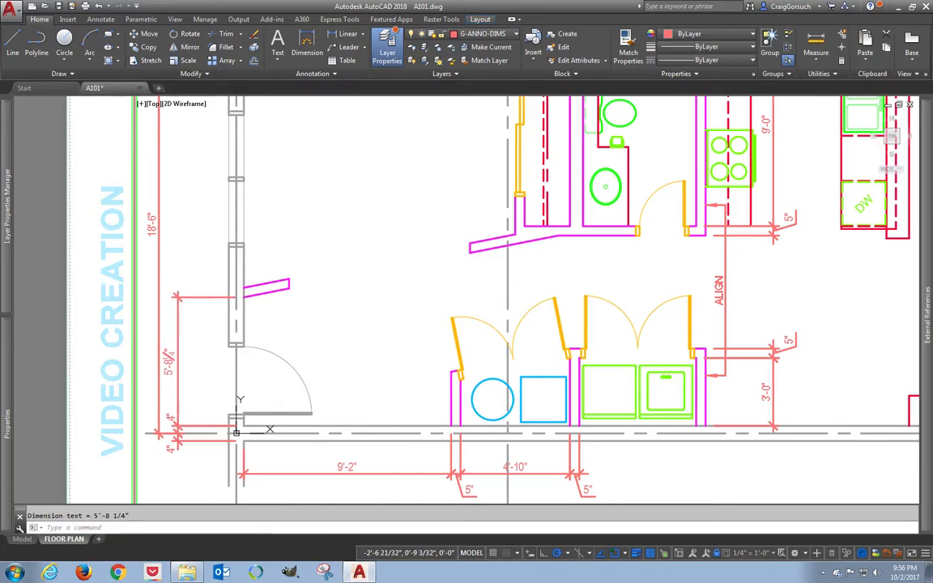
# Stretch the lower origin of the entry stub's vertical dimension from the party wall's inside face to the wall centerline.
pyautogui.scroll(4, 178, 421)
pyautogui.click(175, 360)
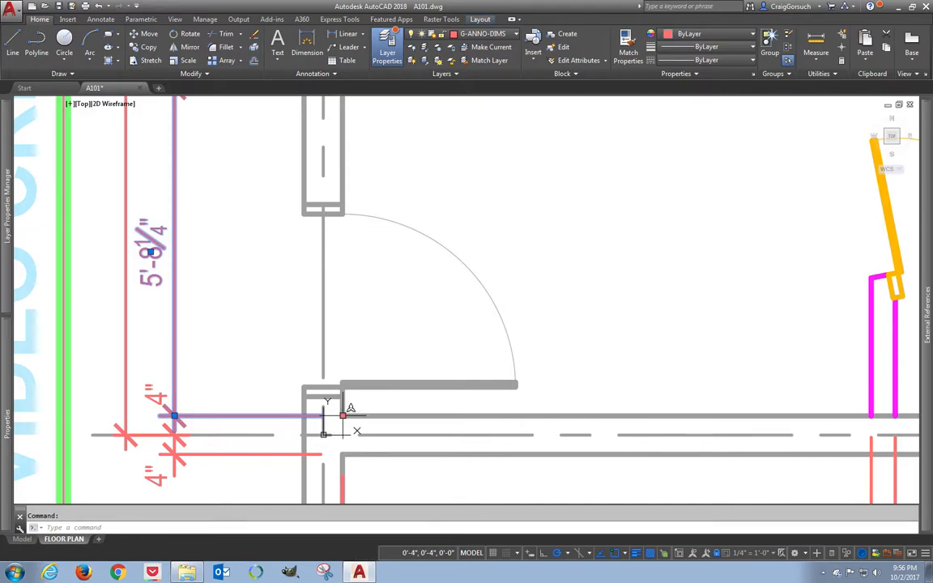
pyautogui.click(167, 426)
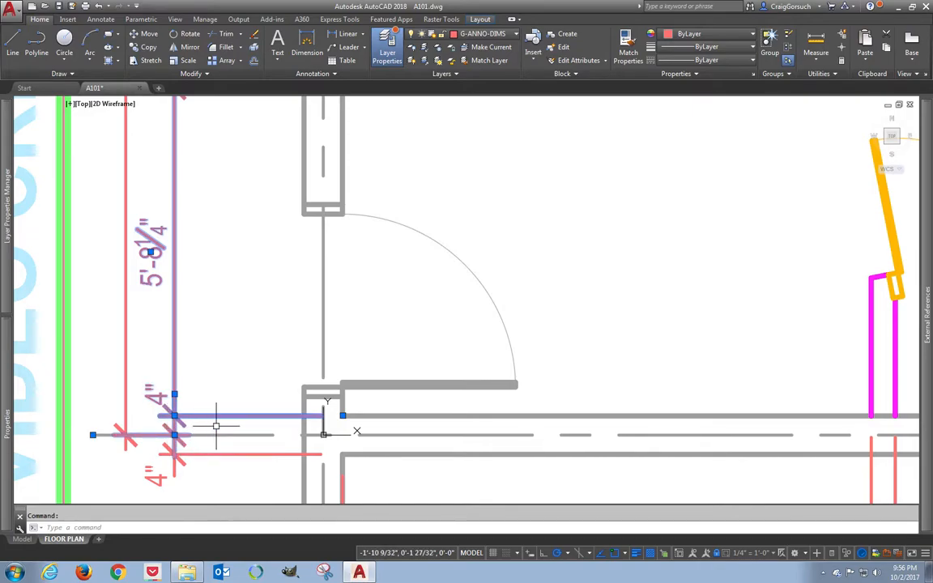
pyautogui.press('Escape')
pyautogui.click(180, 344)
pyautogui.click(342, 416)
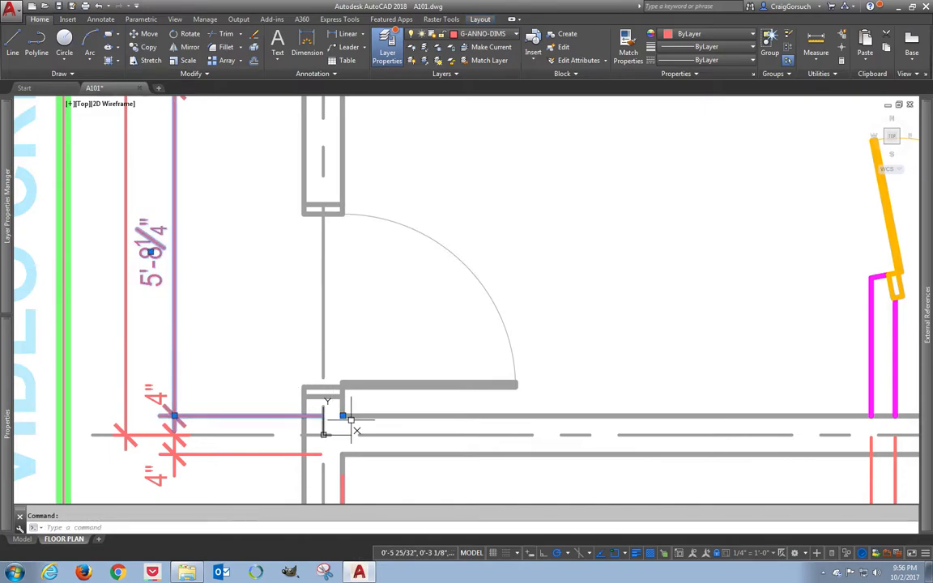
pyautogui.click(343, 416)
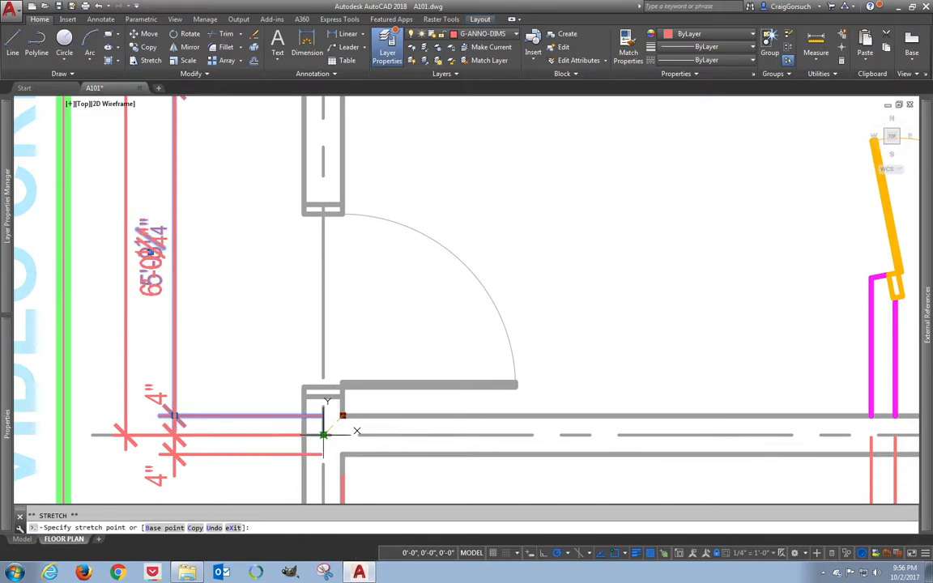
pyautogui.click(323, 435)
# Stretch the vertical dimension's lower origin to the party wall's outside face, and return it to the inside face.
pyautogui.click(323, 435)
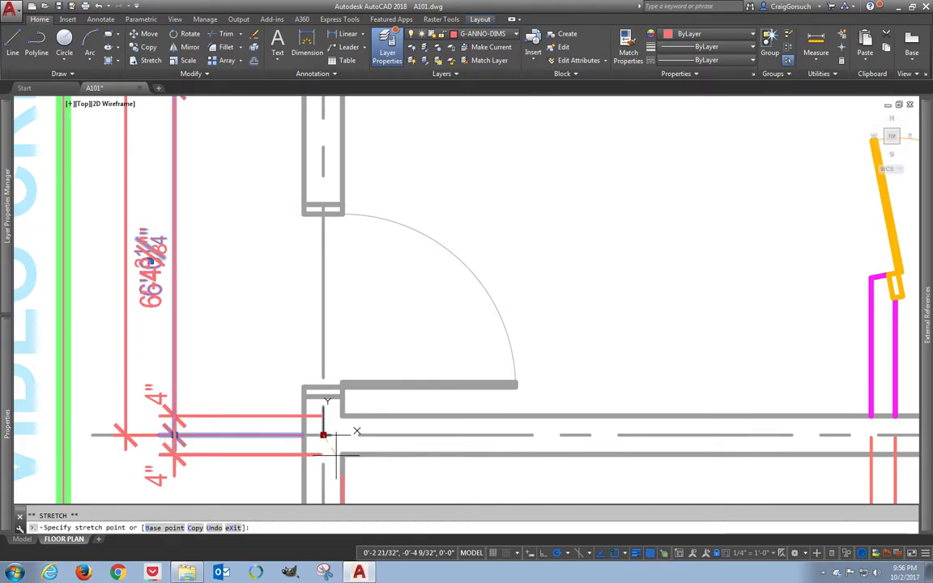
pyautogui.click(343, 453)
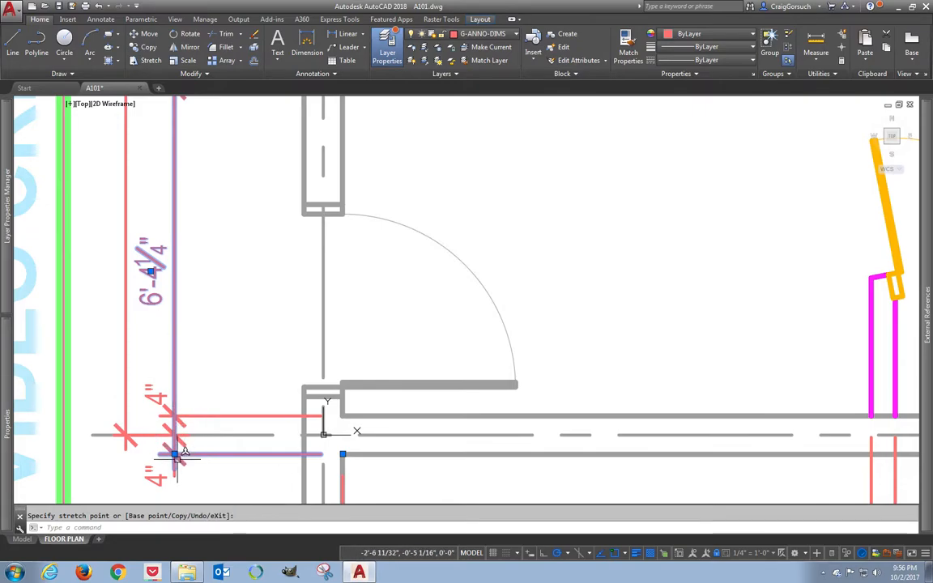
pyautogui.moveTo(175, 455)
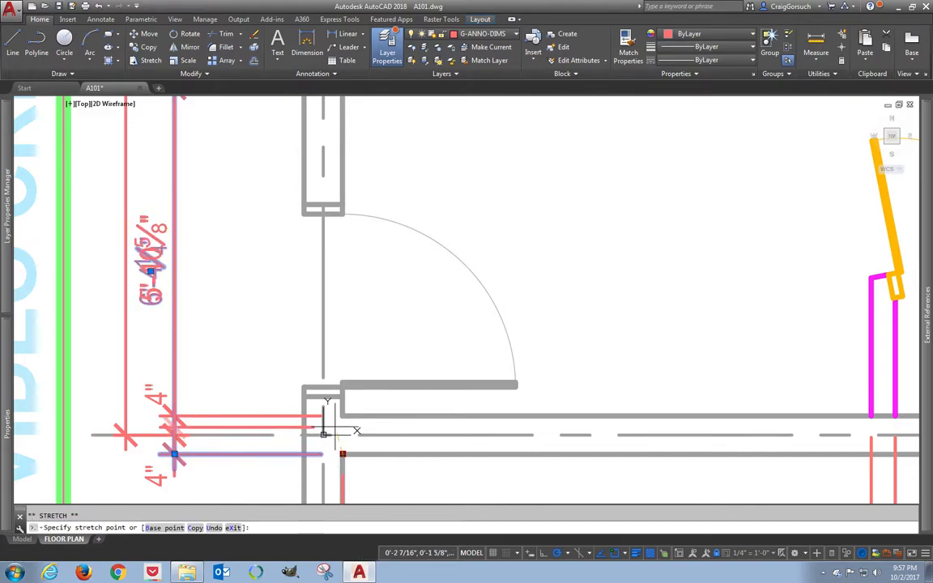
pyautogui.click(343, 415)
pyautogui.click(244, 410)
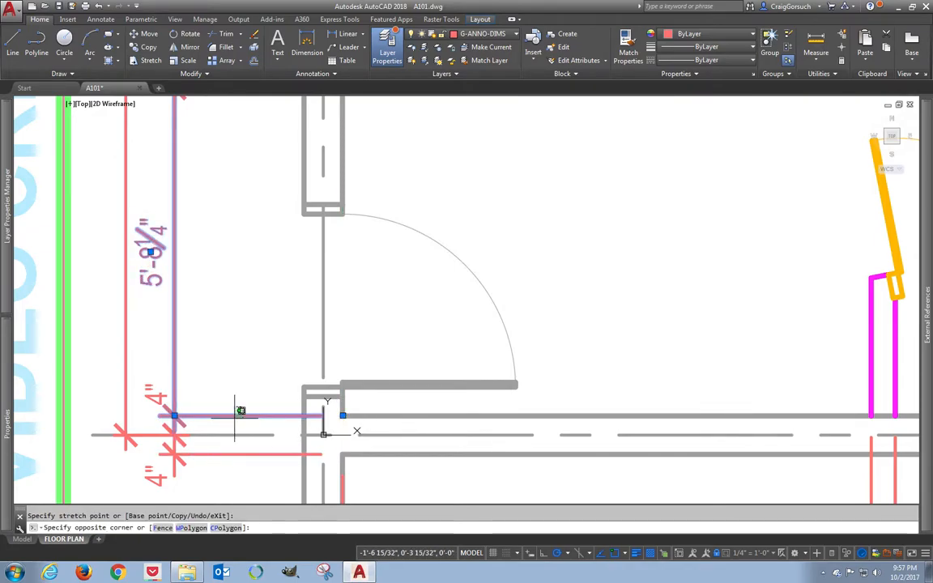
pyautogui.press('Escape')
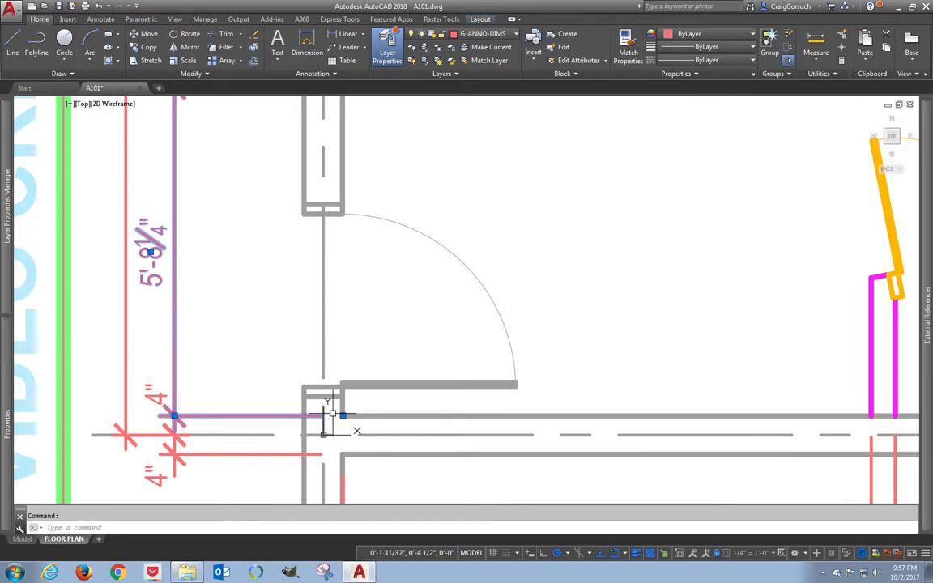
# Stretch the entry stub dimension's lower origin from the party wall's inside face directly to its outside face.
pyautogui.click(340, 417)
pyautogui.click(343, 416)
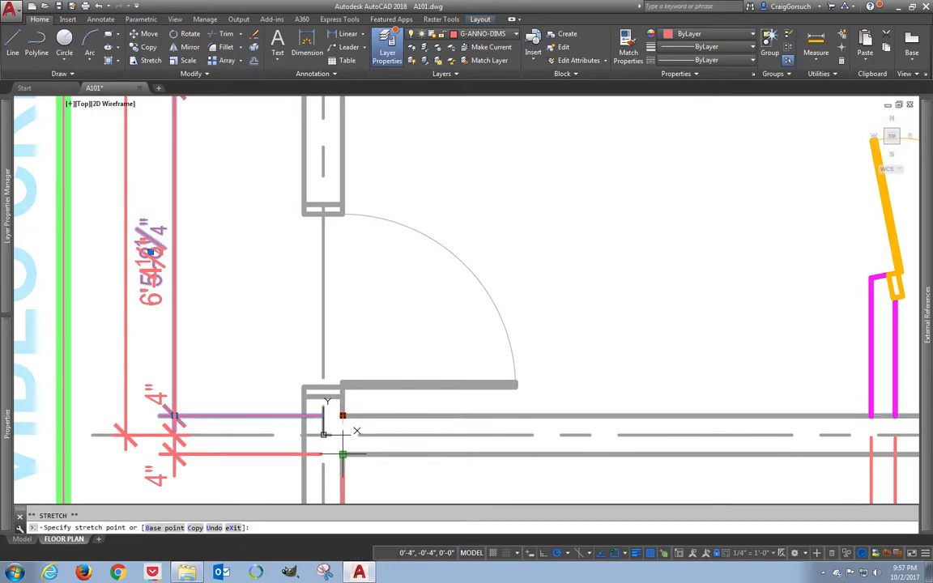
pyautogui.click(163, 419)
pyautogui.click(158, 471)
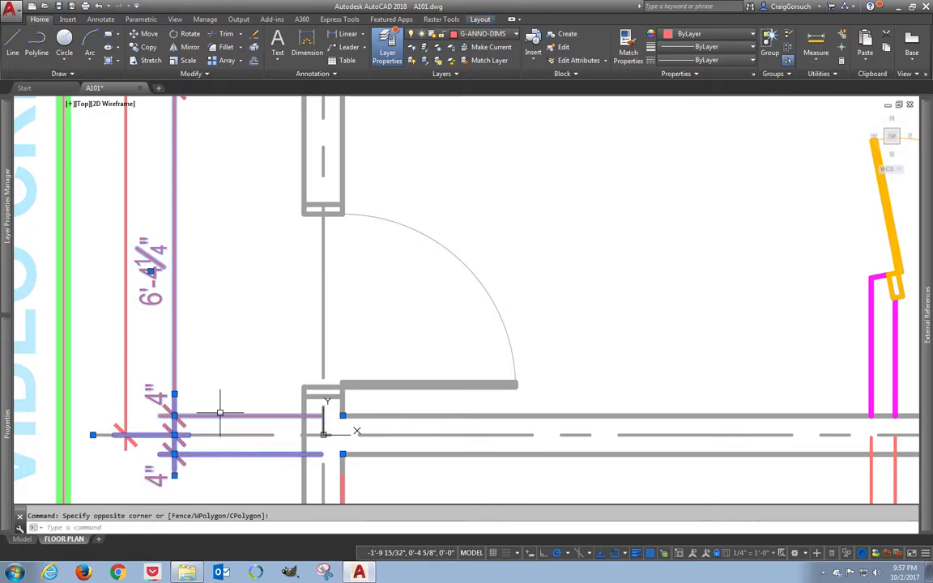
pyautogui.press('Escape')
# Restore the entry stub dimension's lower origin to the inside face of the lower party wall.
pyautogui.click(175, 347)
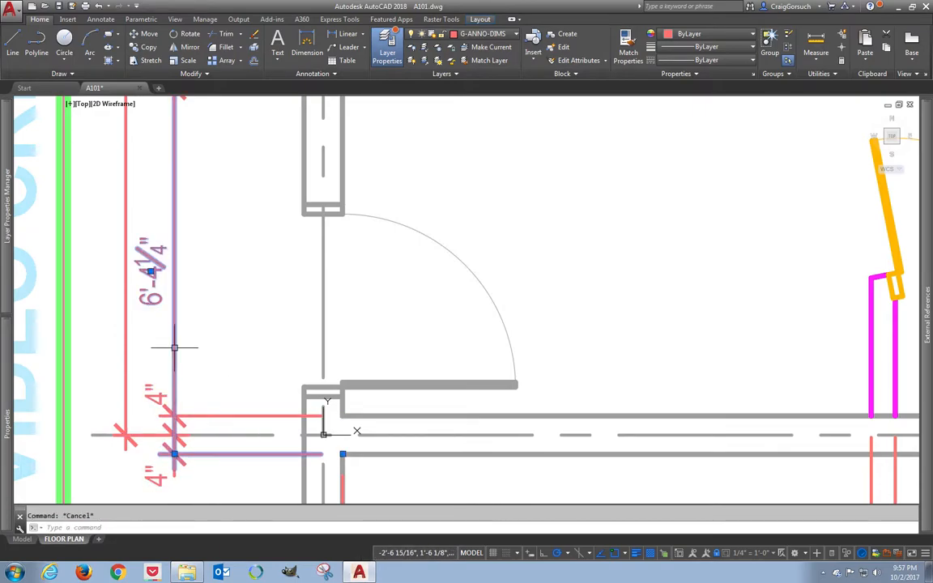
pyautogui.click(342, 454)
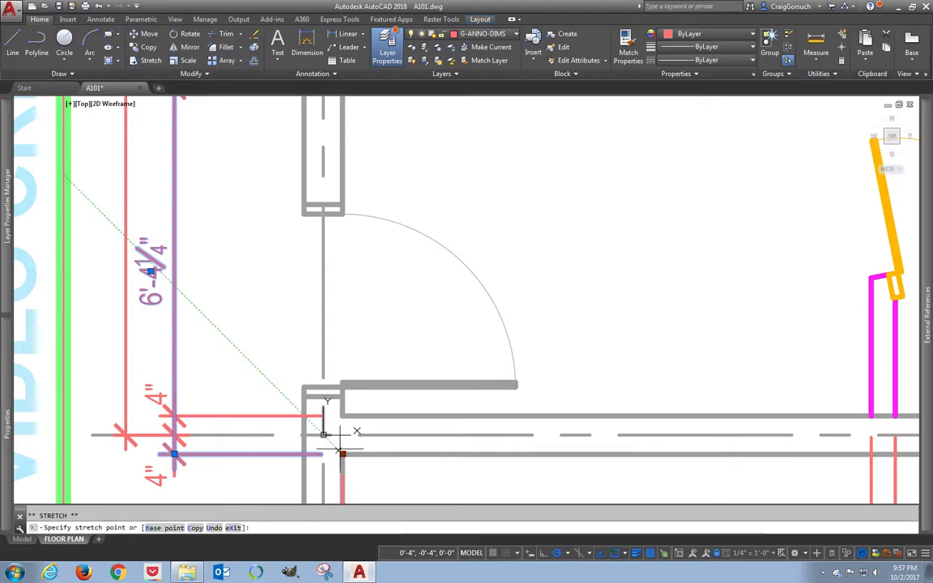
pyautogui.scroll(1, 346, 355)
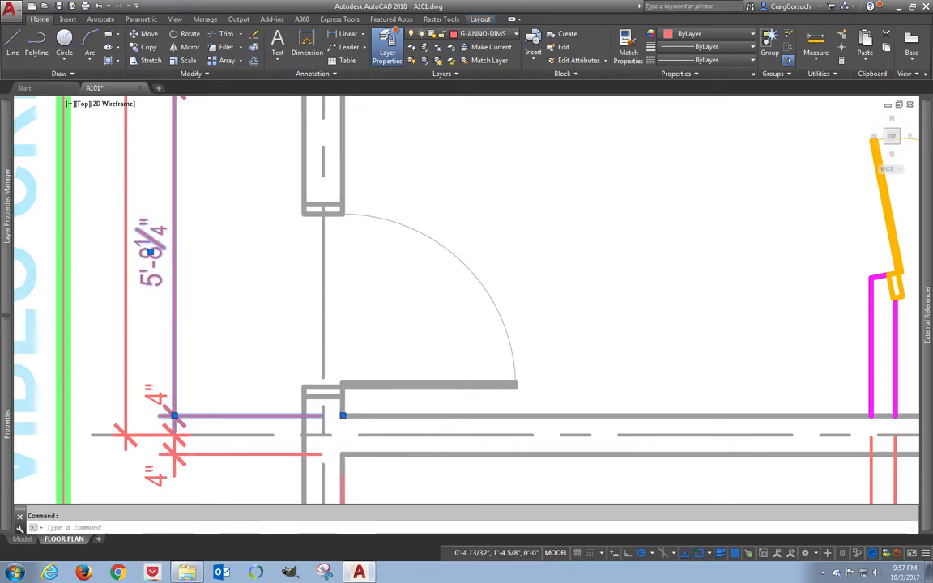
pyautogui.scroll(-2, 344, 355)
pyautogui.moveTo(359, 261)
pyautogui.mouseDown(button='middle')
pyautogui.moveTo(271, 408)
pyautogui.moveTo(229, 430)
pyautogui.mouseUp(button='middle')
pyautogui.press('Escape')
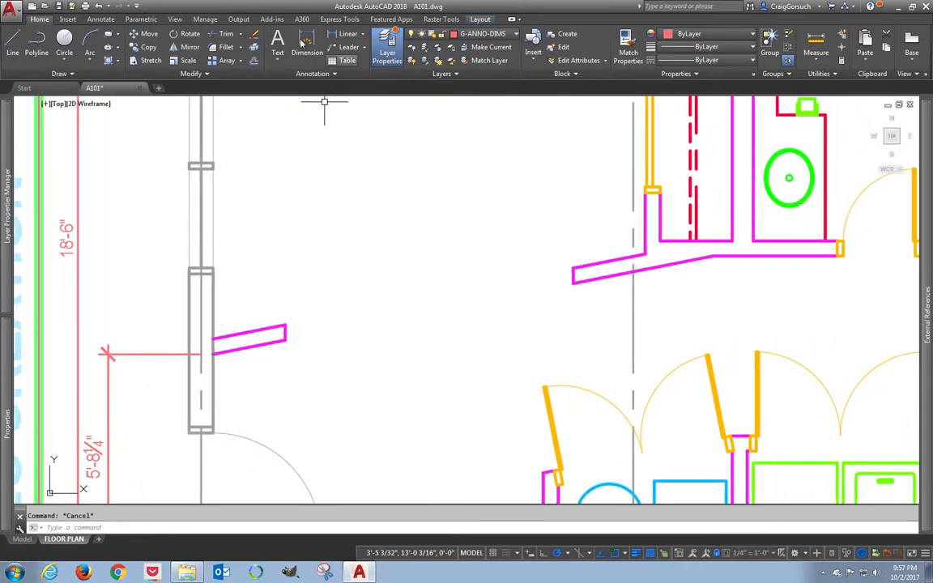
# Add a horizontal linear dimension above the angled entry wall stub, from the exterior wall's inside face to the stub's free end.
pyautogui.click(307, 38)
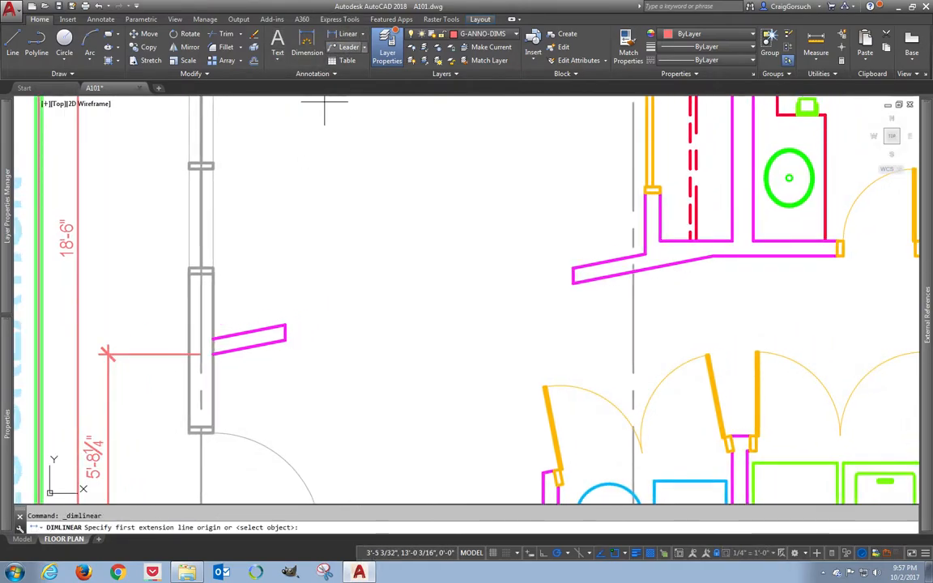
pyautogui.click(213, 338)
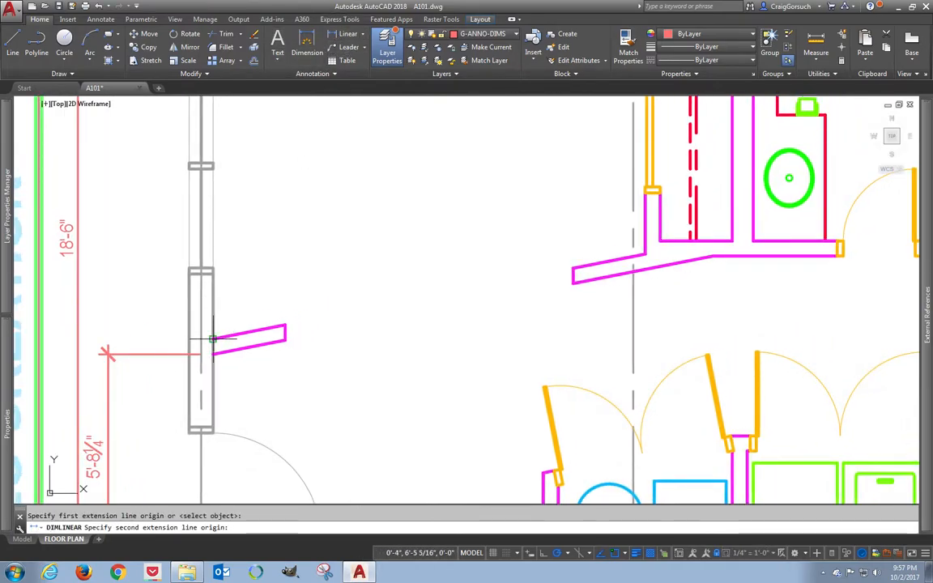
pyautogui.click(284, 325)
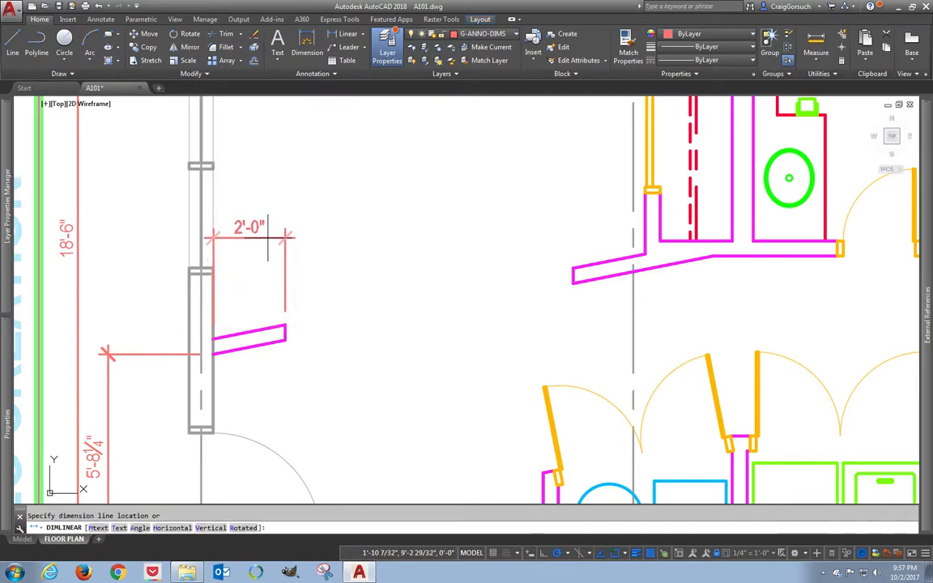
pyautogui.click(267, 237)
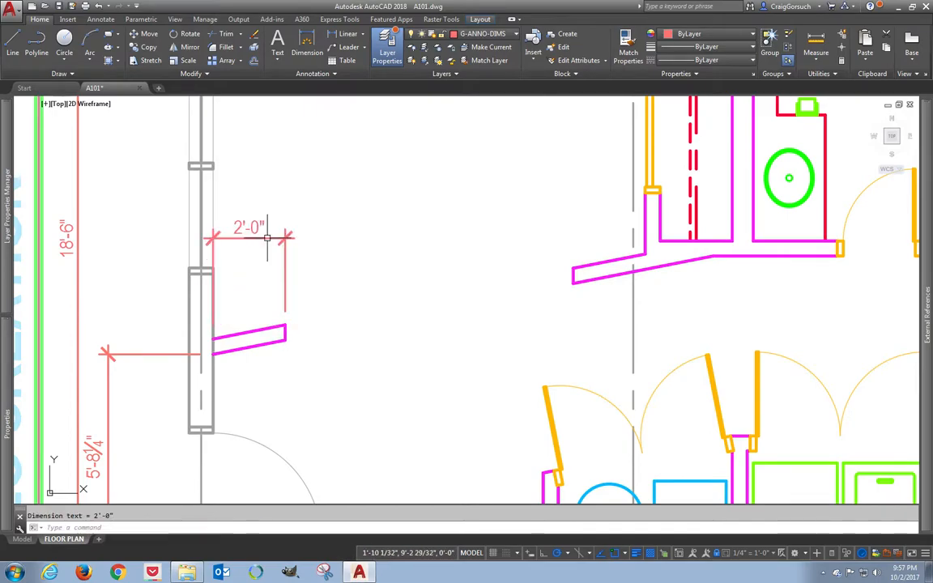
# Dimension the opposite angled wall stub horizontally from the closet wall to its free end, aligning the dimension line with the entry stub's dimension.
pyautogui.press('Return')
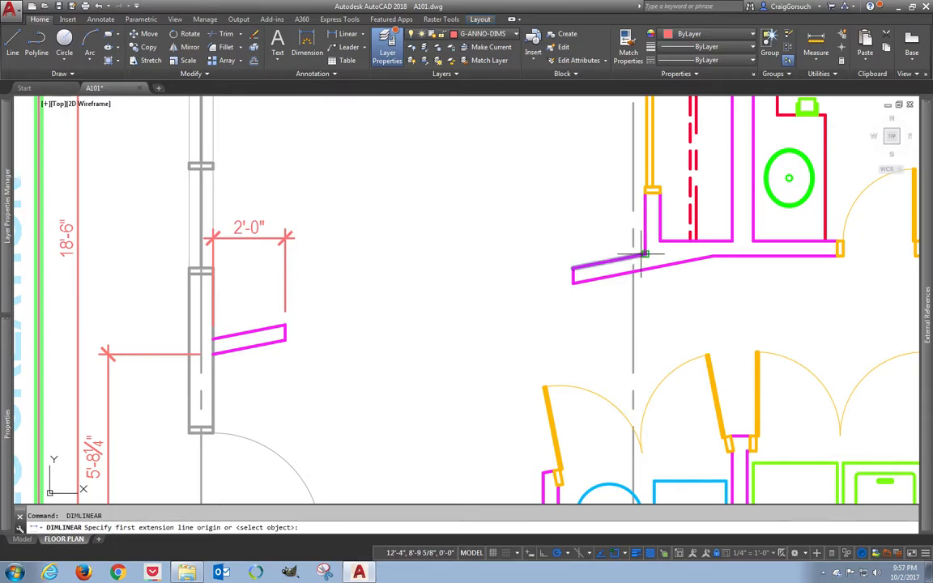
pyautogui.click(644, 254)
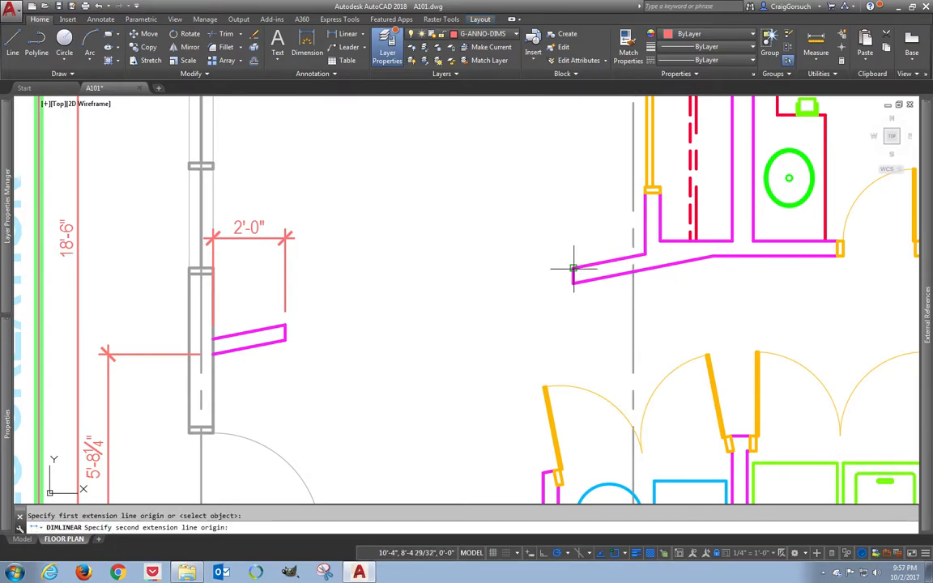
pyautogui.click(573, 270)
pyautogui.click(586, 202)
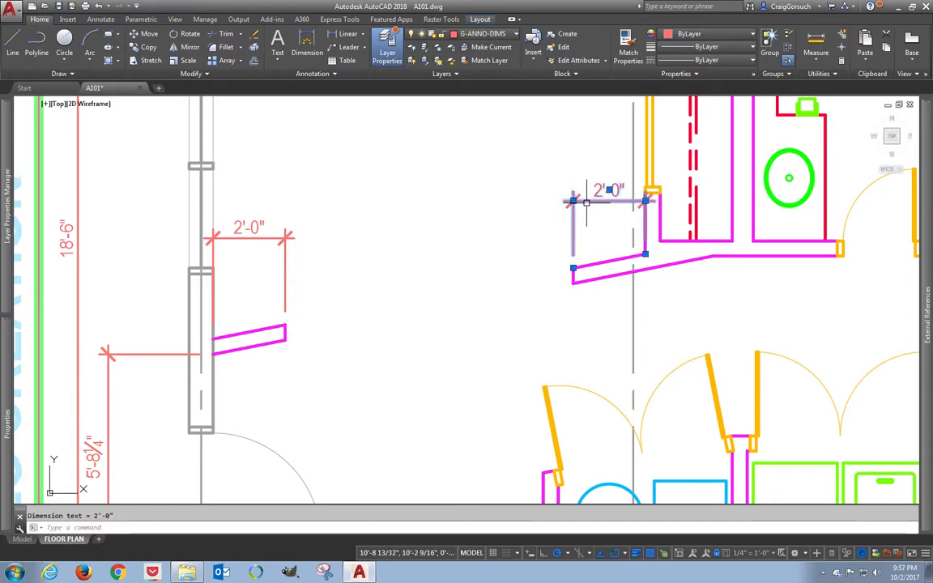
pyautogui.click(574, 200)
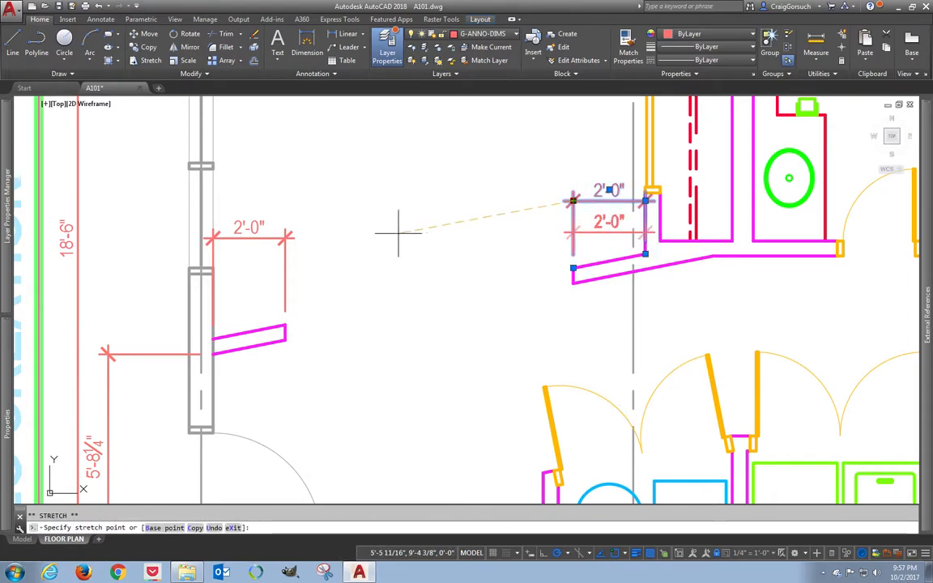
pyautogui.click(294, 237)
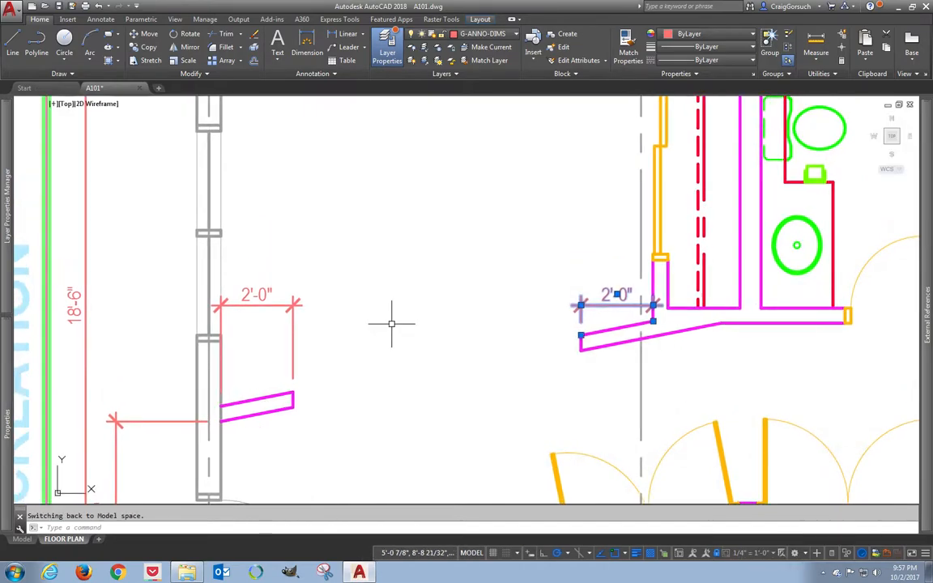
# Examine the room width dimension above the upper party wall and the two angled wall stubs for missing dimensions.
pyautogui.scroll(-2, 391, 324)
pyautogui.moveTo(391, 324); pyautogui.dragTo(356, 426, button='middle')
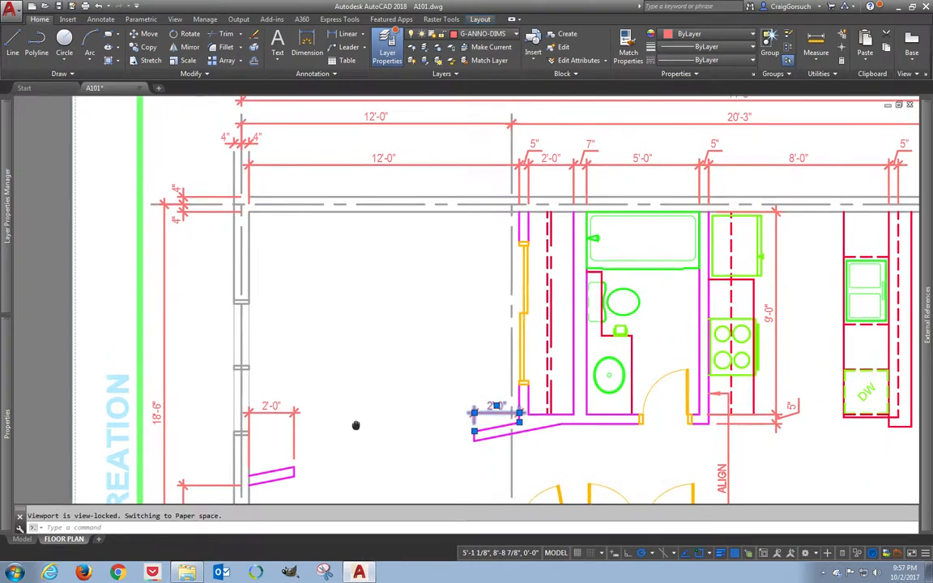
pyautogui.click(324, 162)
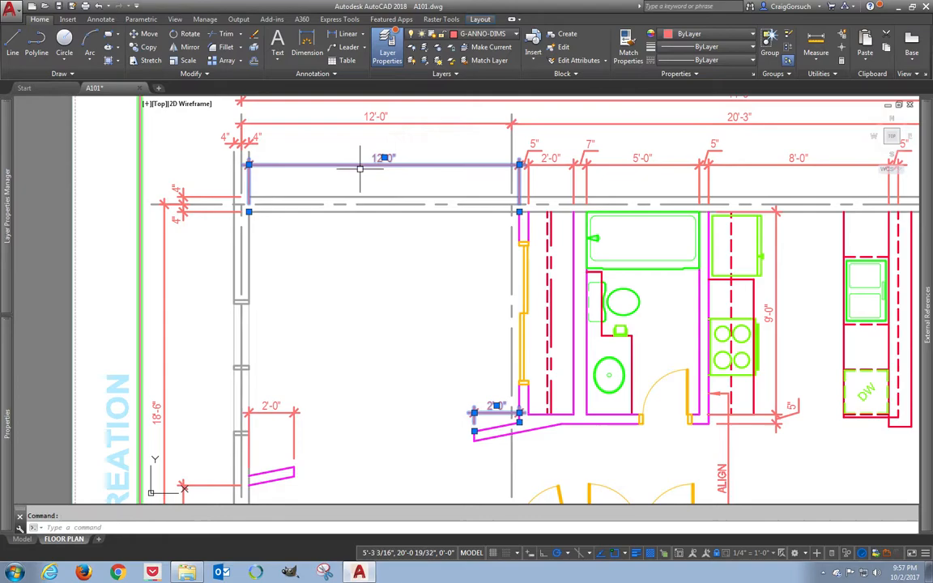
pyautogui.press('Escape')
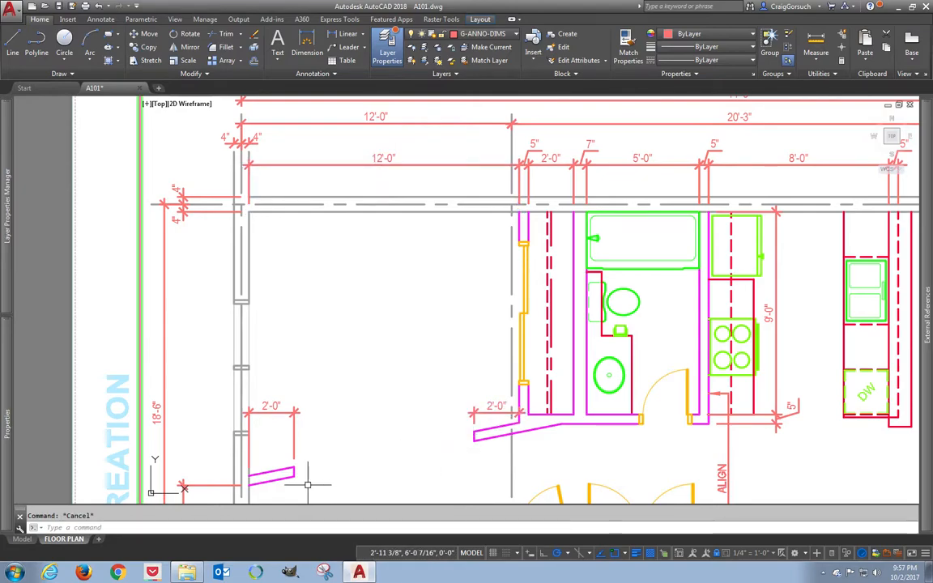
pyautogui.moveTo(312, 479); pyautogui.dragTo(387, 378, button='middle')
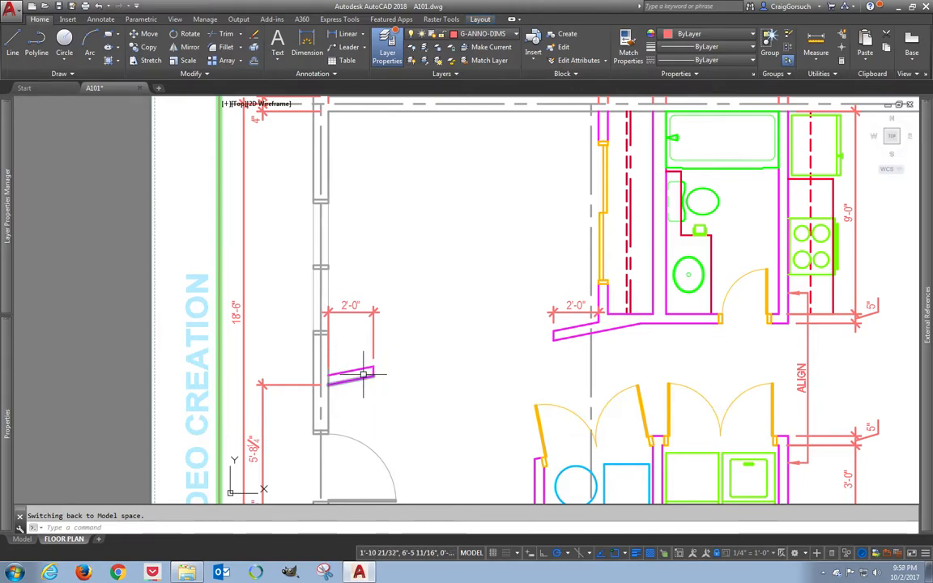
pyautogui.moveTo(352, 369)
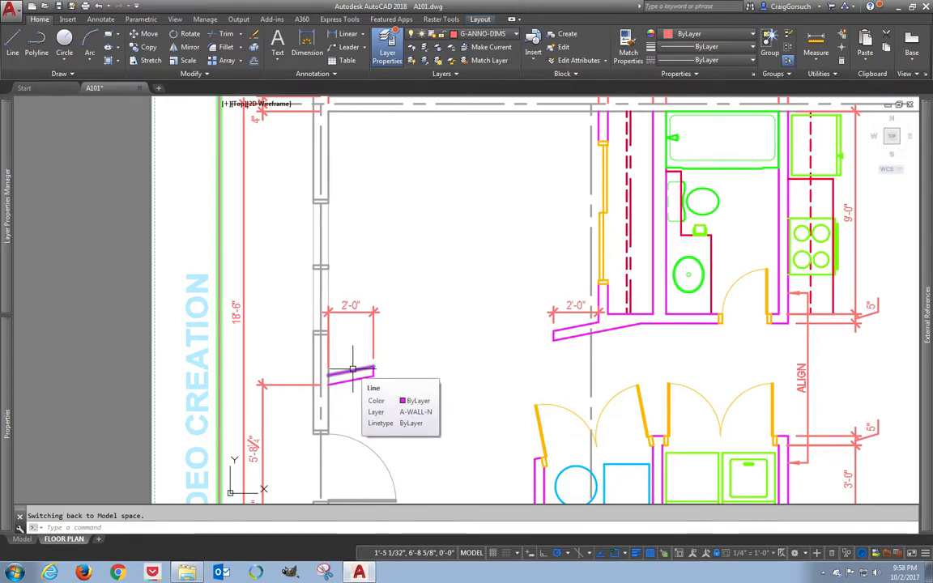
pyautogui.scroll(-3, 344, 360)
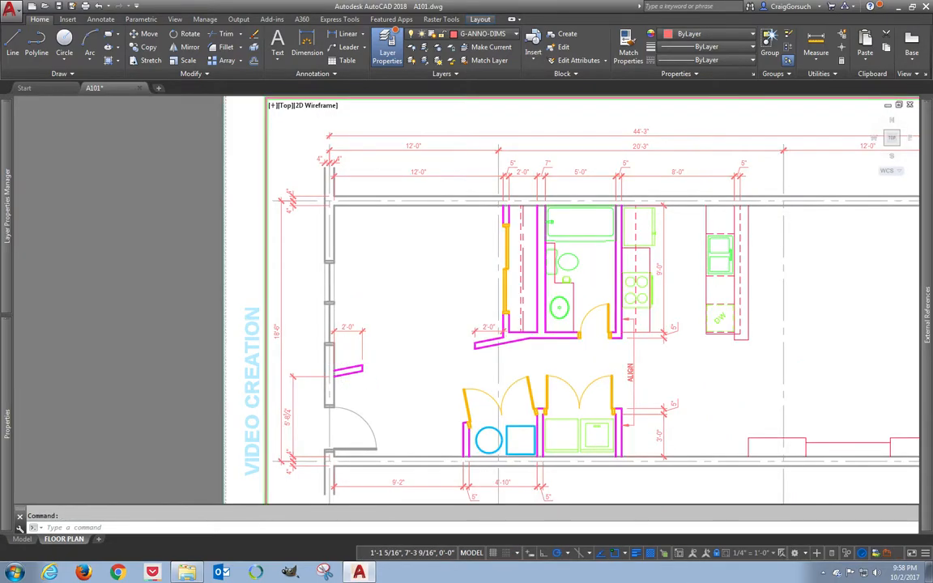
pyautogui.scroll(3, 344, 357)
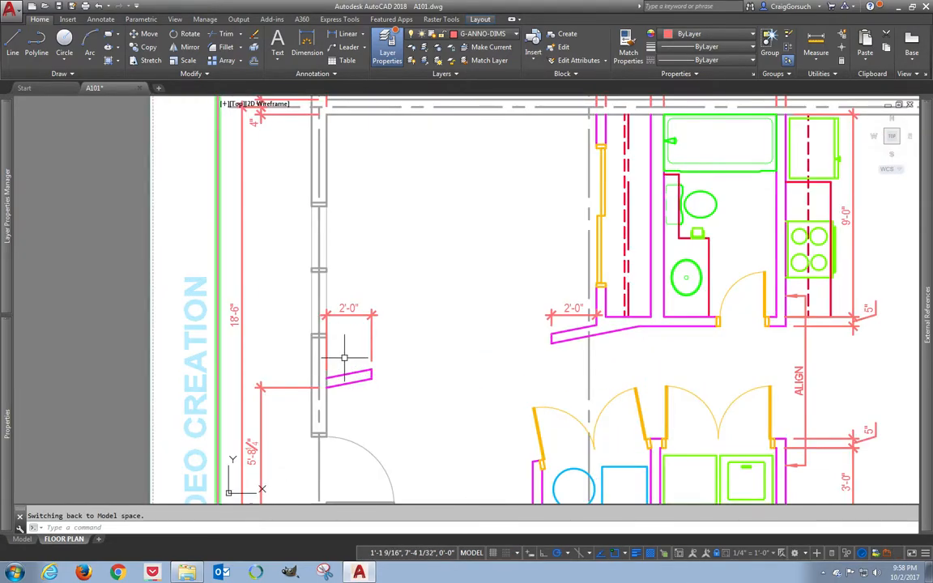
# Add an angular dimension between the exterior wall's inside face and the upper edge of the angled entry stub.
pyautogui.scroll(2, 344, 357)
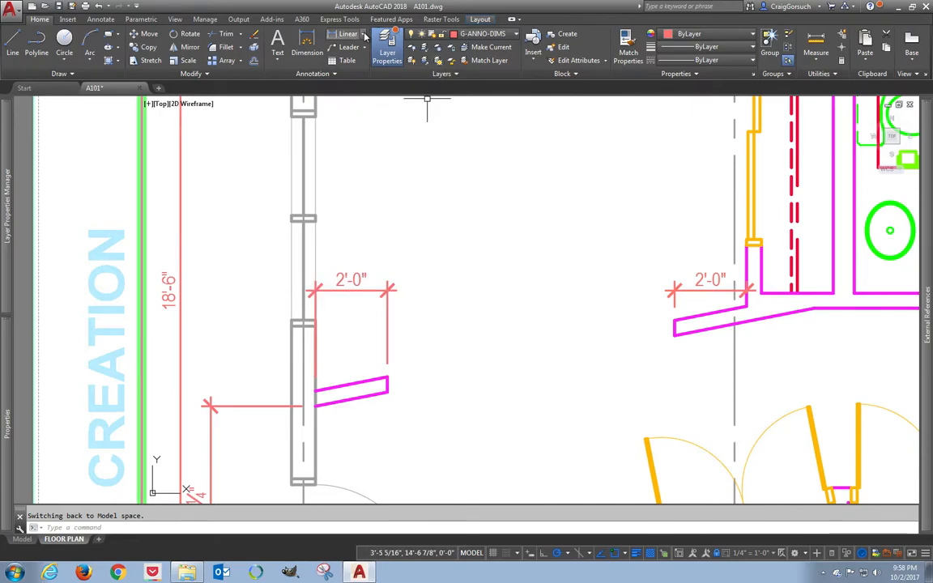
pyautogui.click(365, 34)
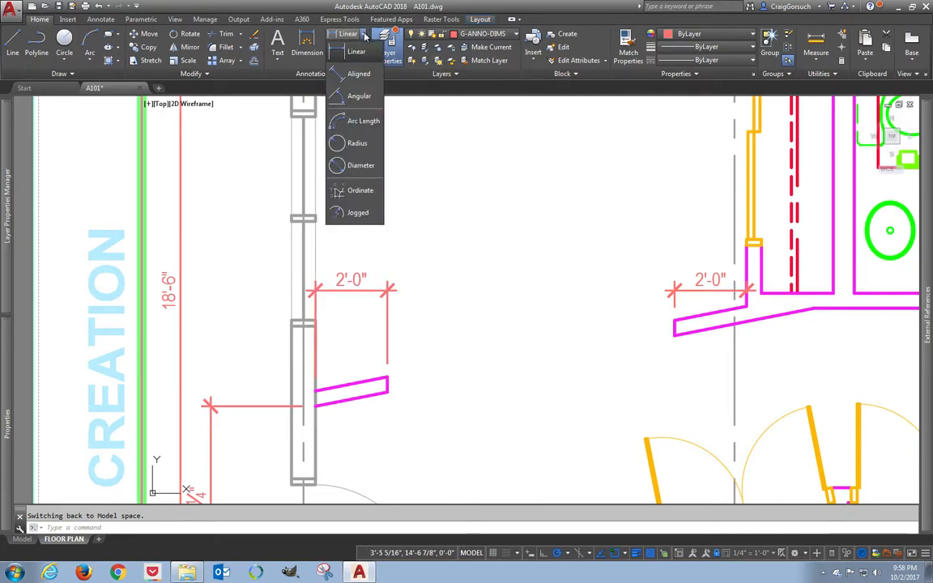
pyautogui.click(366, 97)
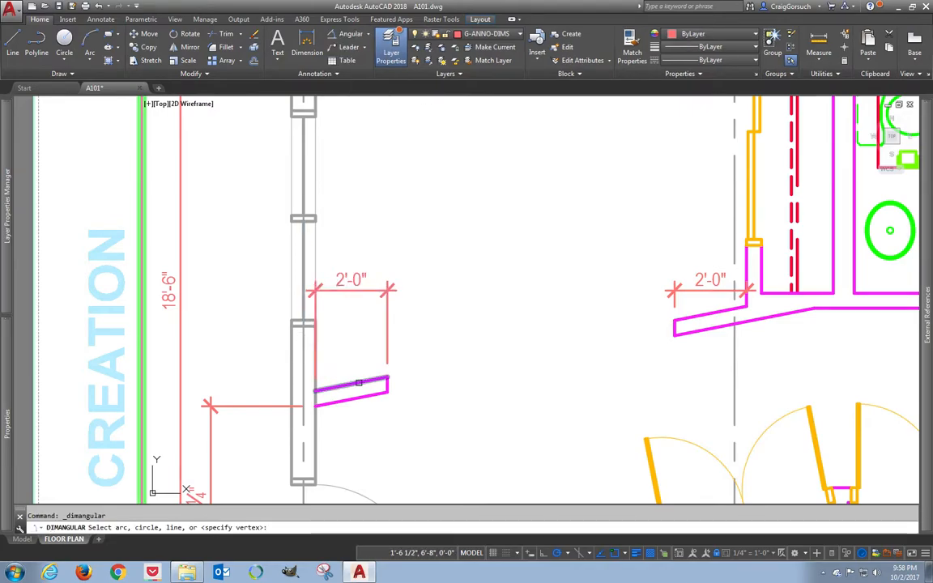
pyautogui.click(358, 383)
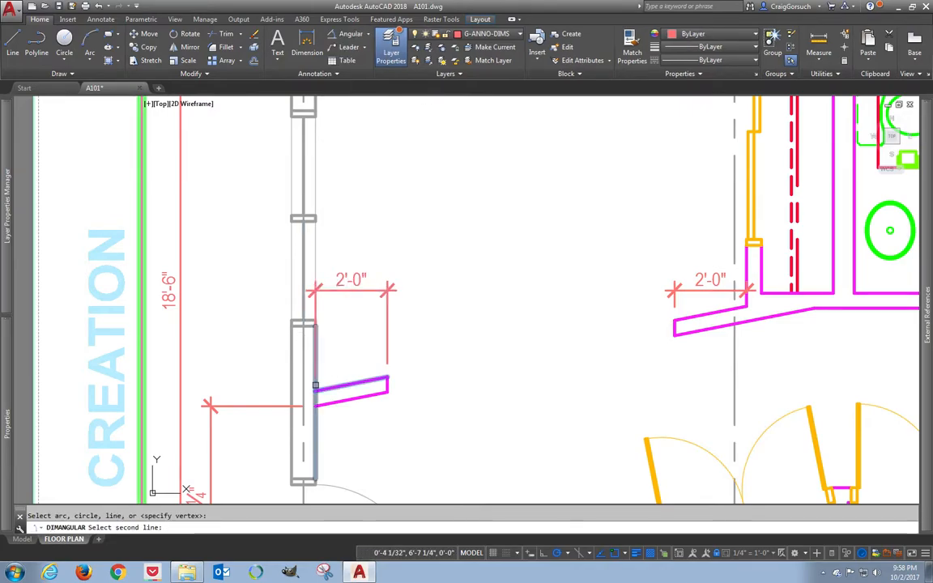
pyautogui.click(316, 362)
pyautogui.click(362, 337)
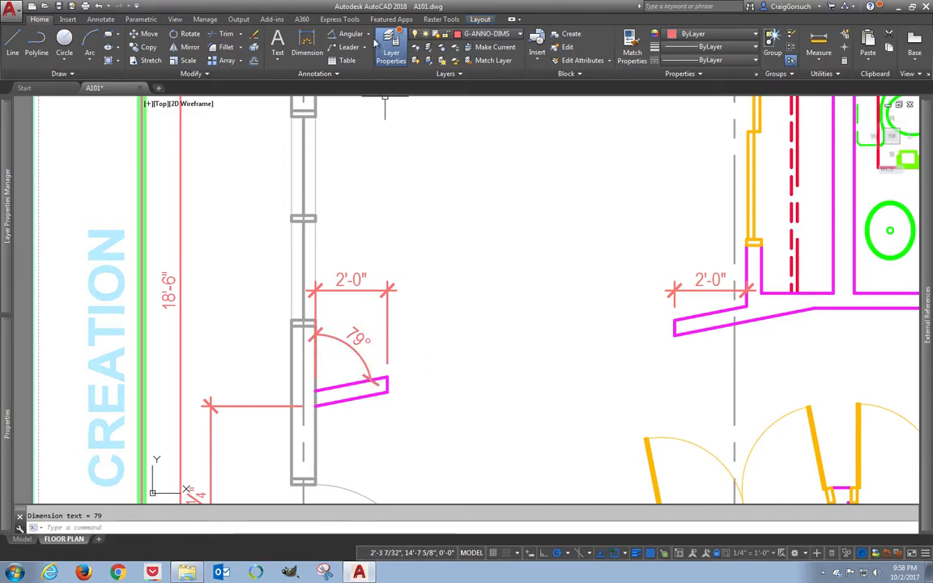
# Place an aligned dimension below the entry stub, along its lower edge from the exterior wall to the free end.
pyautogui.click(336, 35)
pyautogui.click(335, 73)
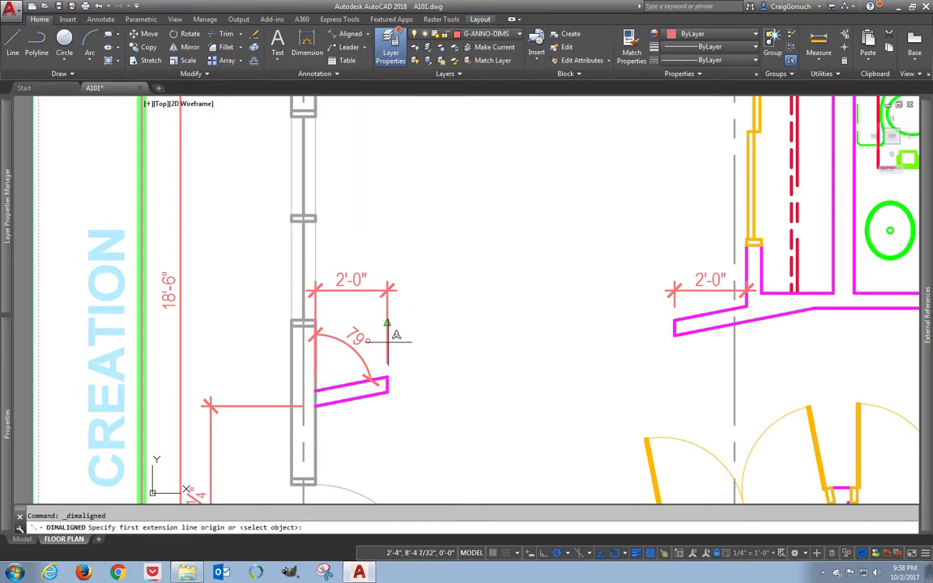
pyautogui.click(316, 404)
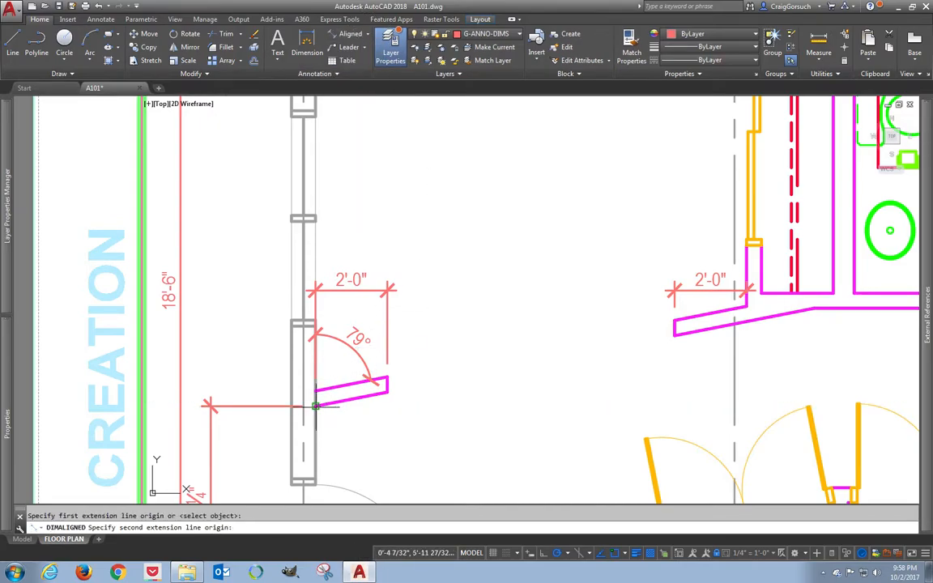
pyautogui.click(388, 392)
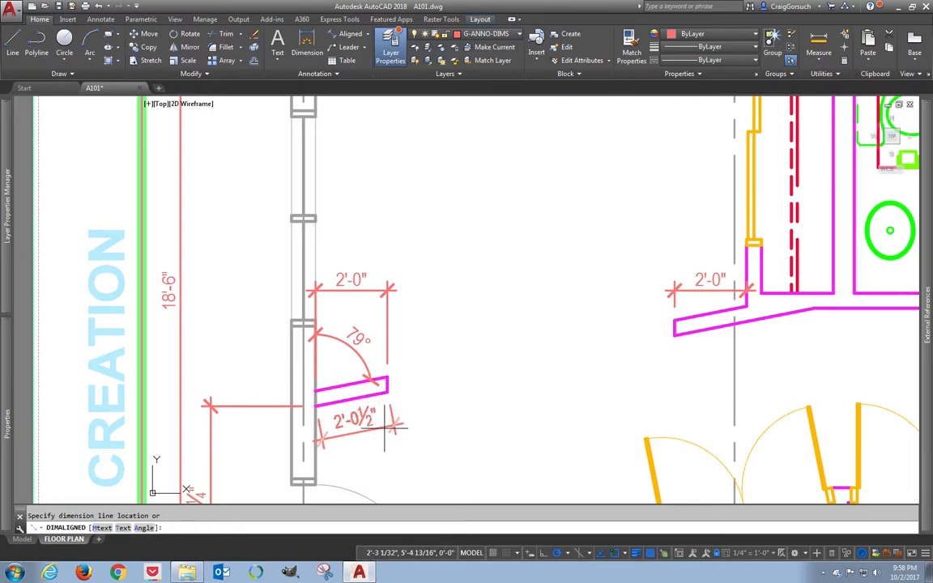
pyautogui.click(390, 441)
# Continue the aligned dimensions across the opening to the opposite stub and along that stub's lower edge to its wall bend.
pyautogui.press('Return')
pyautogui.click(388, 392)
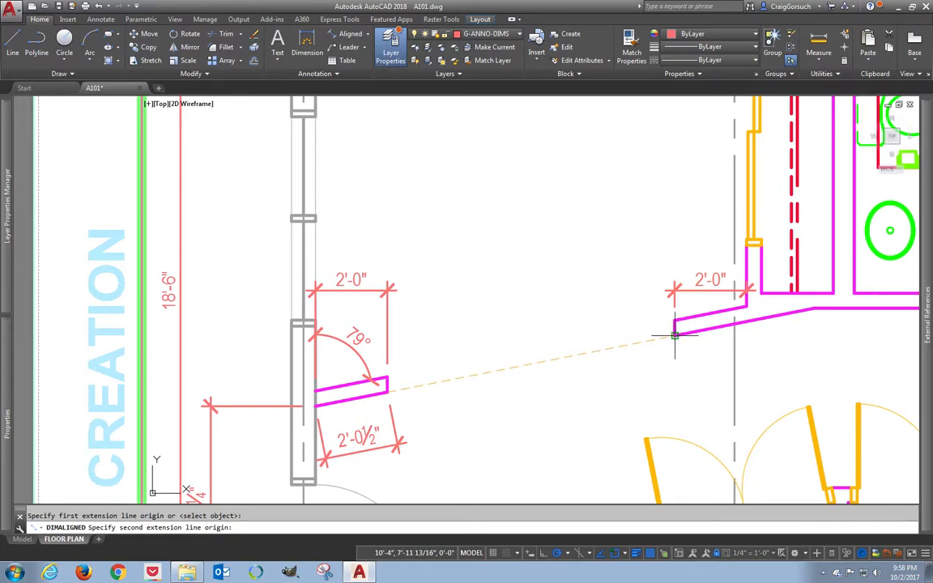
pyautogui.click(675, 334)
pyautogui.click(684, 389)
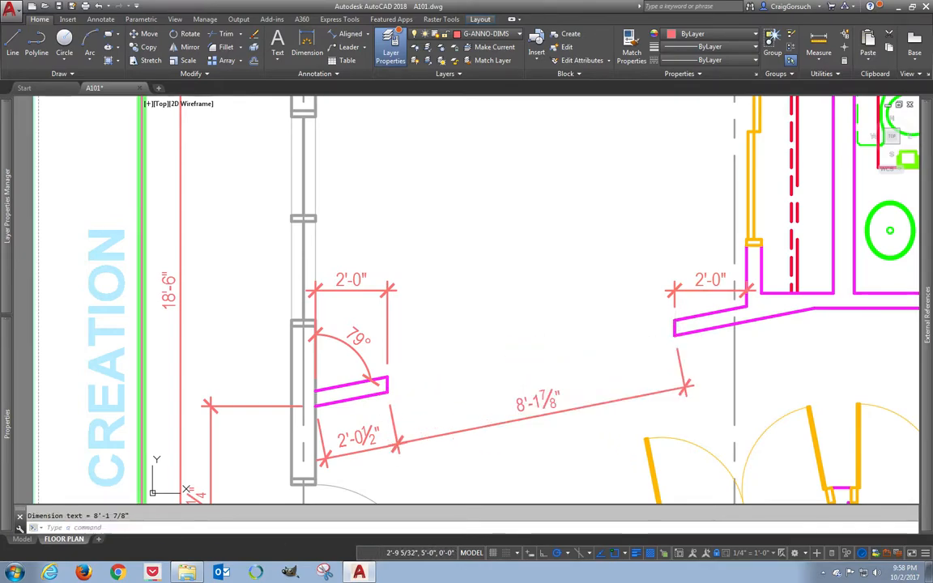
pyautogui.press('Return')
pyautogui.click(675, 335)
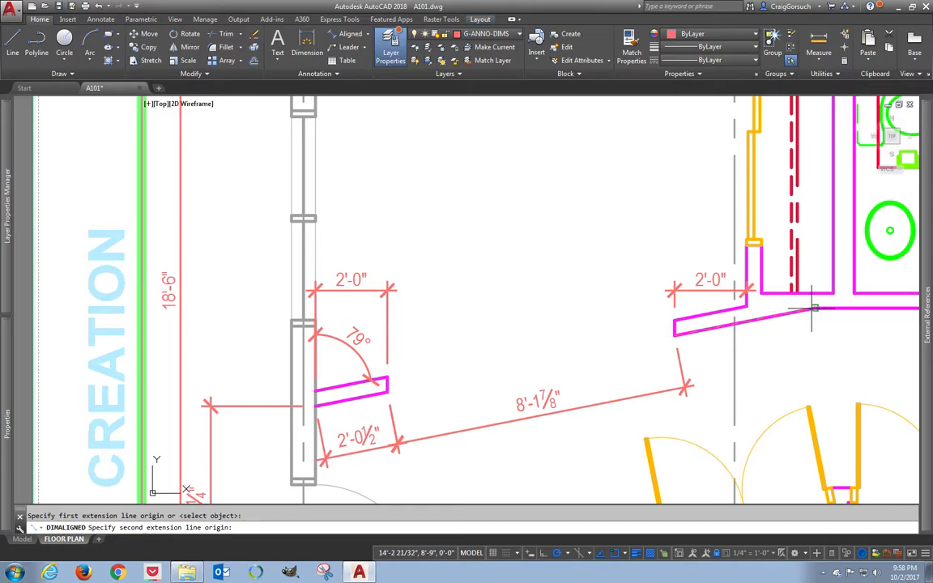
pyautogui.click(814, 308)
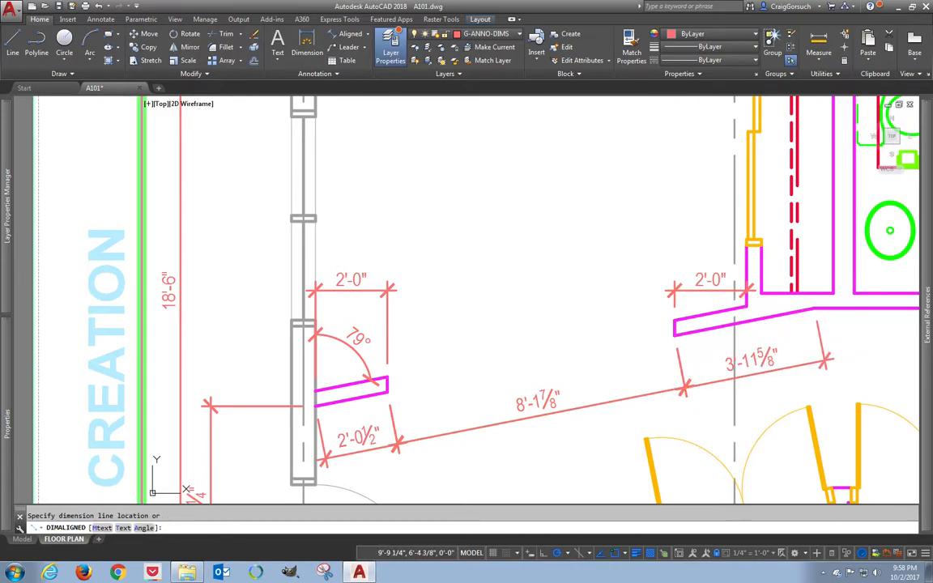
pyautogui.click(623, 377)
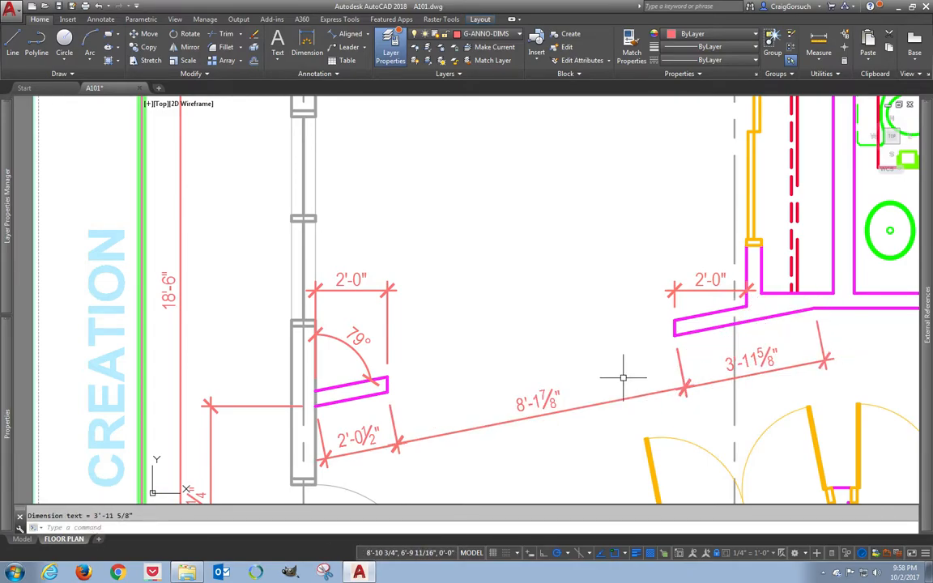
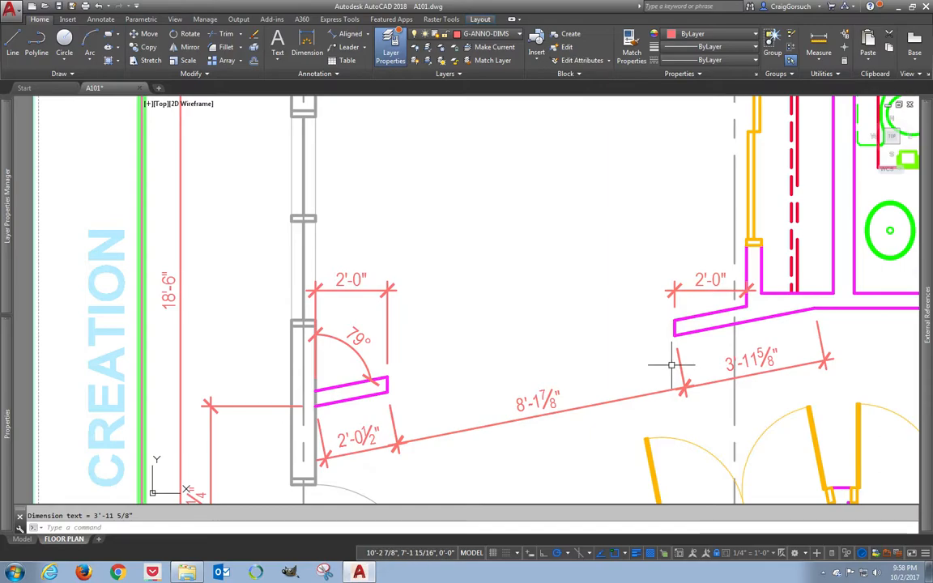
# Stretch the shared origin of the opening and opposite stub aligned dimensions away from the stub's corner into the open room.
pyautogui.click(694, 365)
pyautogui.click(665, 371)
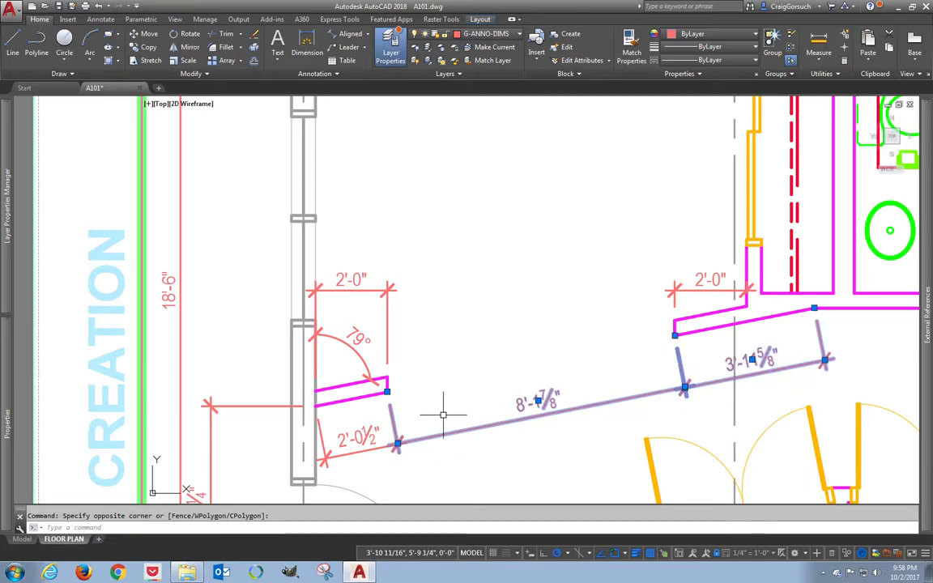
pyautogui.click(674, 335)
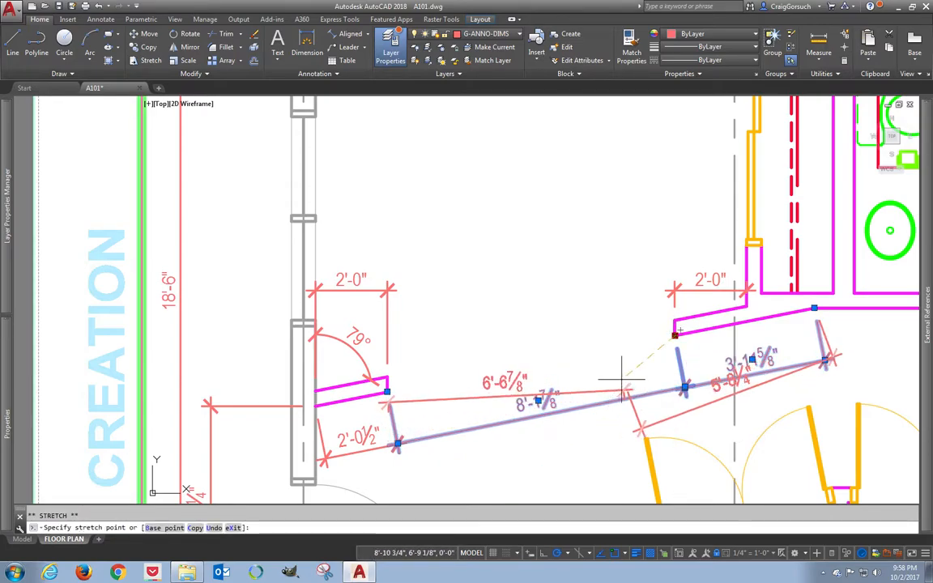
pyautogui.click(604, 296)
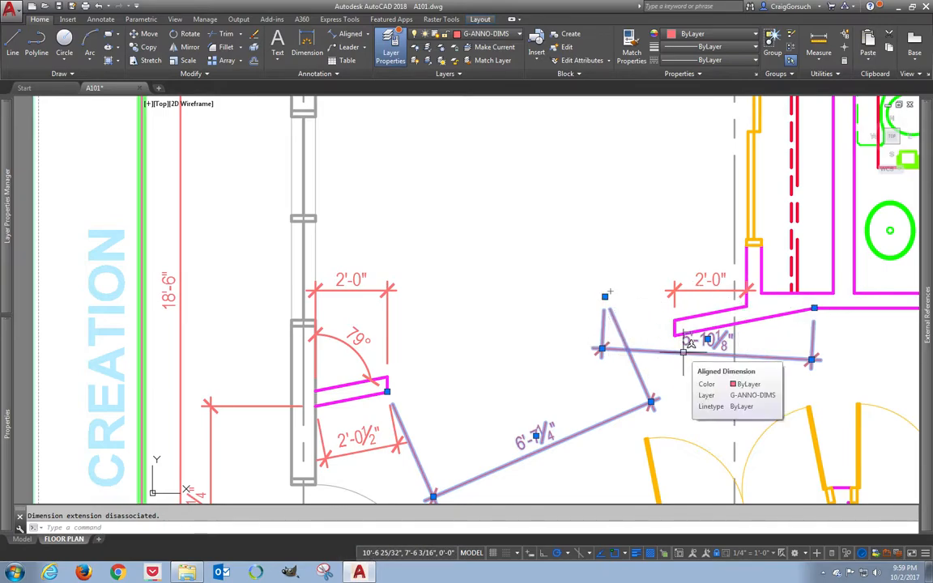
# Erase the three aligned dimensions below the angled stubs and the opening.
pyautogui.press('Escape')
pyautogui.write('e')
pyautogui.press('Return')
pyautogui.click(631, 318)
pyautogui.click(615, 328)
pyautogui.click(616, 328)
pyautogui.click(599, 351)
pyautogui.press('Return')
pyautogui.click(424, 433)
pyautogui.click(380, 458)
pyautogui.write('e')
pyautogui.press('Return')
# Copy the entry stub's horizontal dimension into the open room area beside the stub.
pyautogui.write('co')
pyautogui.press('Return')
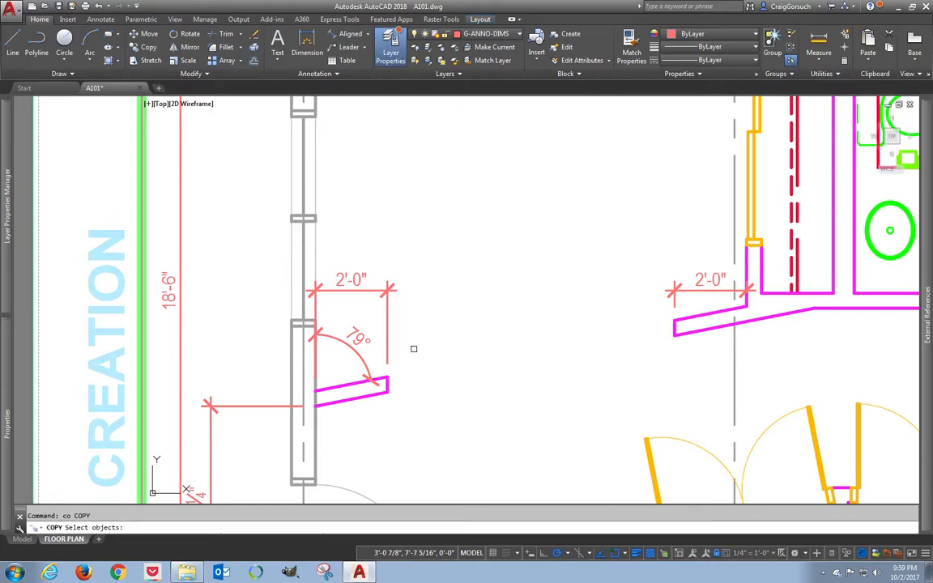
pyautogui.click(387, 324)
pyautogui.press('Return')
pyautogui.click(413, 343)
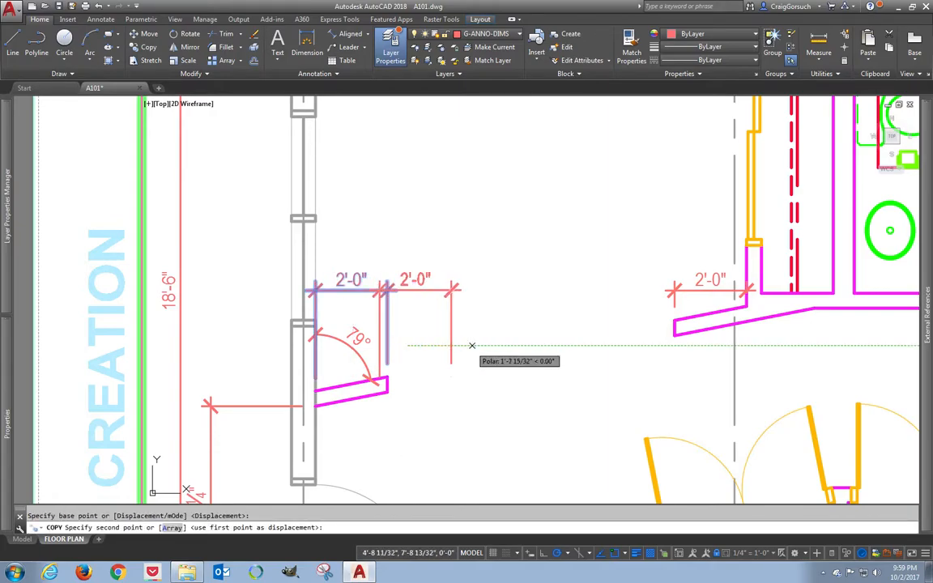
pyautogui.click(315, 289)
pyautogui.press('Return')
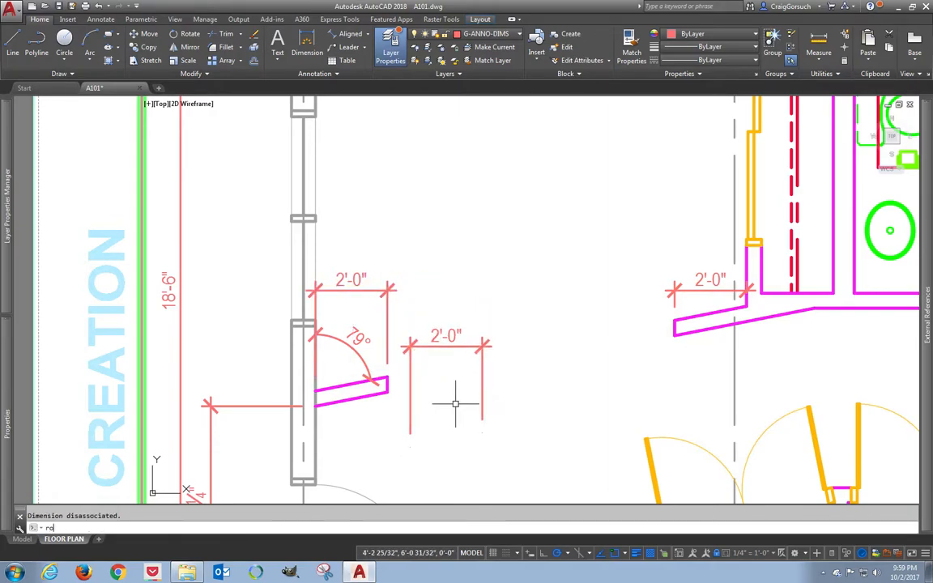
# Rotate the copied dimension perpendicular to the entry stub's sloped edge, using a base point on its lower edge.
pyautogui.write('ro')
pyautogui.press('Return')
pyautogui.click(457, 392)
pyautogui.click(409, 409)
pyautogui.press('Return')
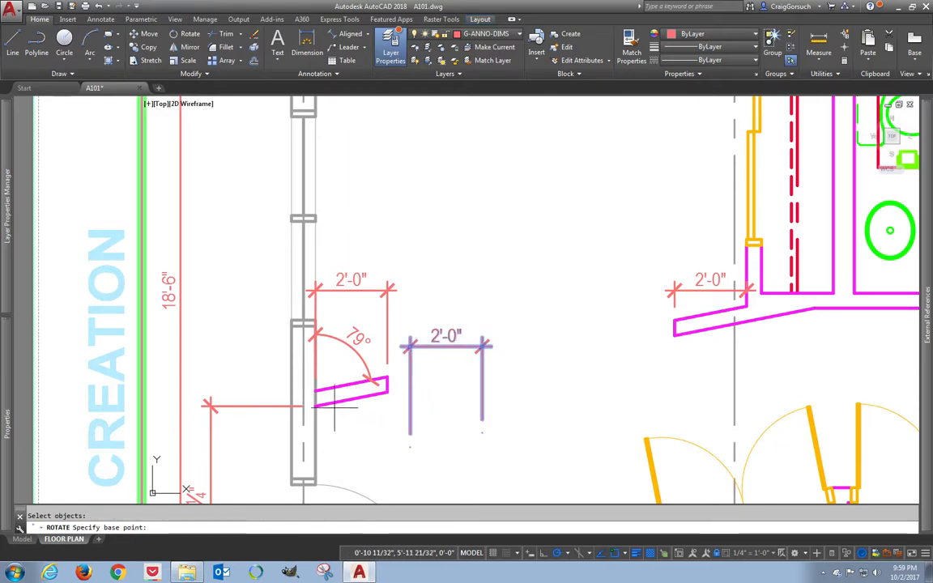
pyautogui.click(350, 399)
pyautogui.write('per')
pyautogui.press('Return')
pyautogui.click(350, 386)
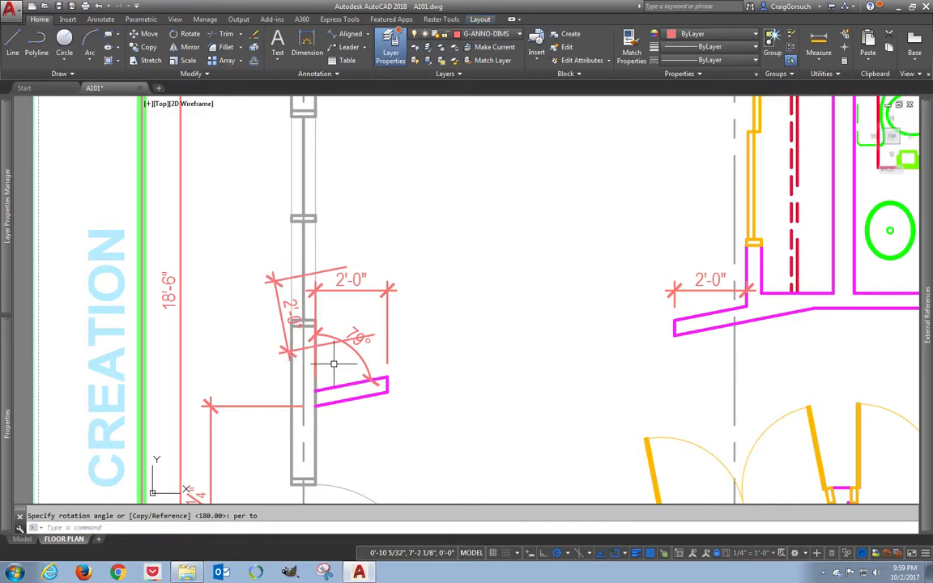
# Move the rotated dimension to the outer side of the exterior wall, level with the entry stub.
pyautogui.click(289, 348)
pyautogui.click(288, 350)
pyautogui.press('space')
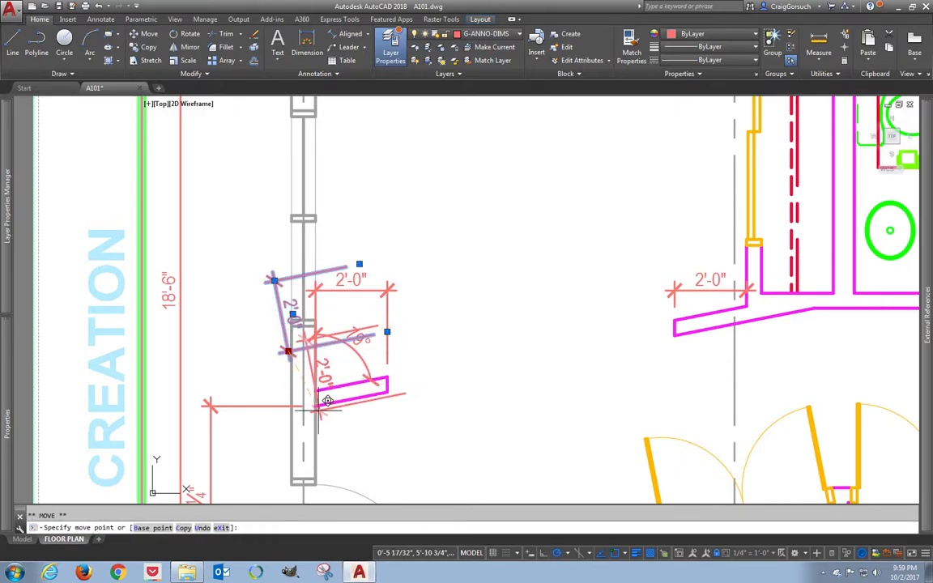
pyautogui.click(240, 436)
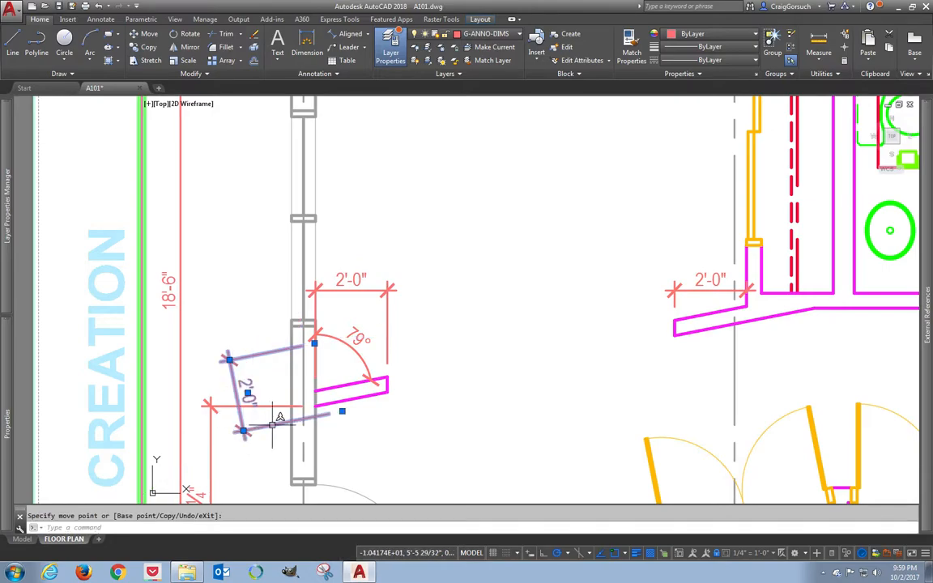
# Attach the rotated dimension's two origins to the entry stub's lower and upper corners at the exterior wall.
pyautogui.scroll(2, 258, 441)
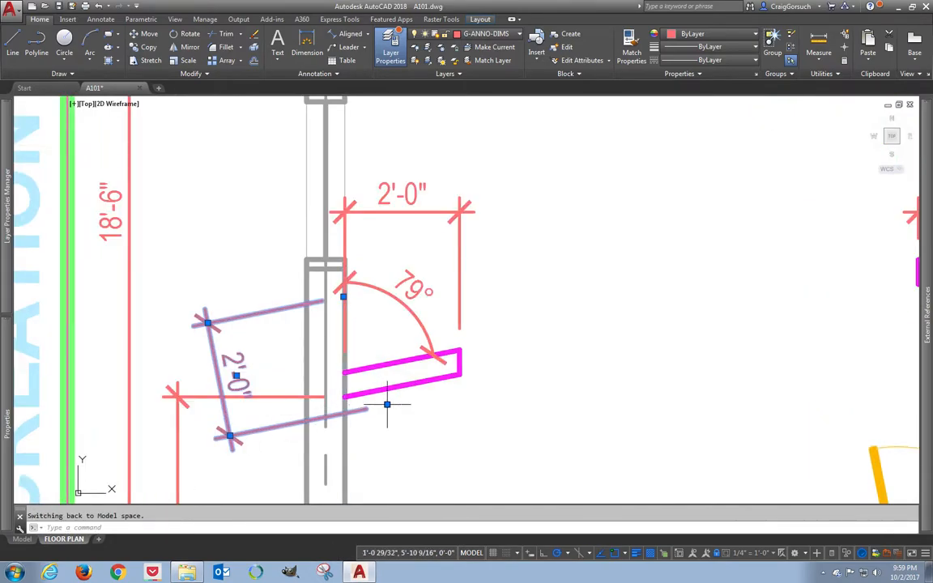
pyautogui.click(386, 404)
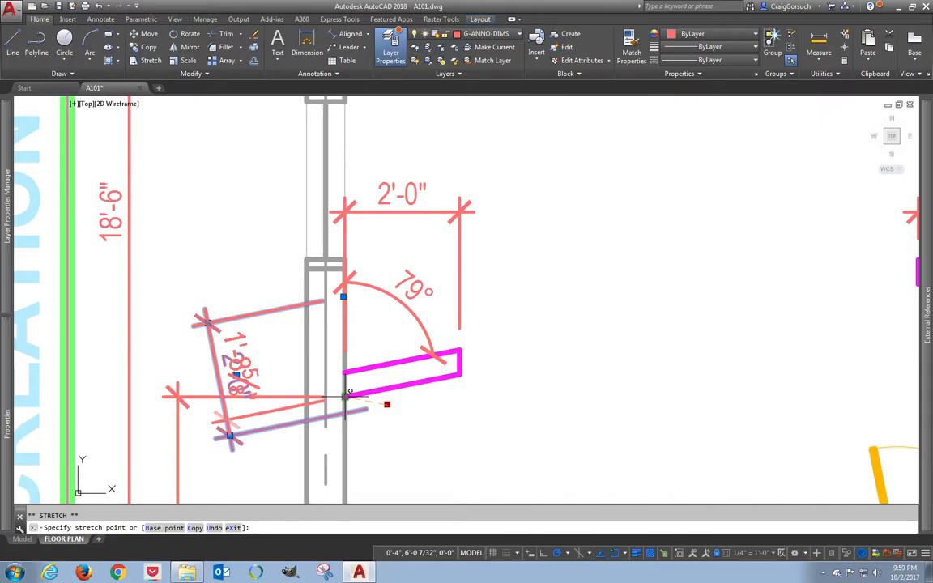
pyautogui.click(346, 396)
pyautogui.click(342, 296)
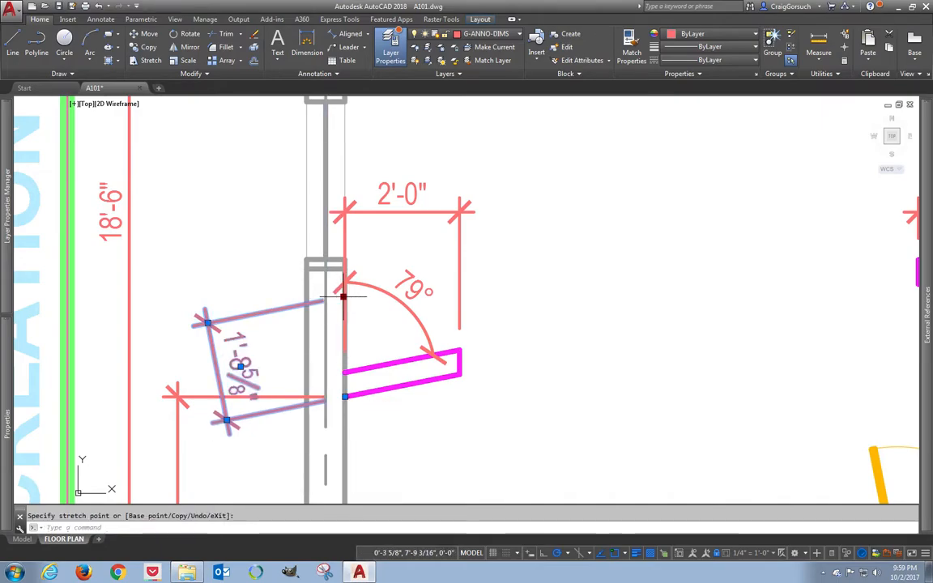
pyautogui.click(348, 369)
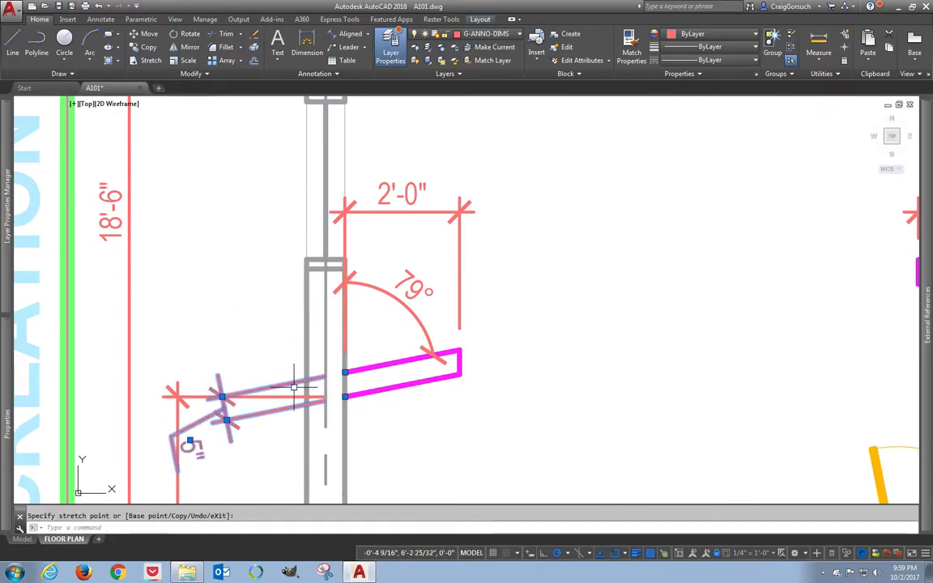
# Move the stub thickness dimension line beyond the stub's free end and relocate its origins to the two free end corners.
pyautogui.moveTo(192, 440); pyautogui.dragTo(259, 357, button='middle')
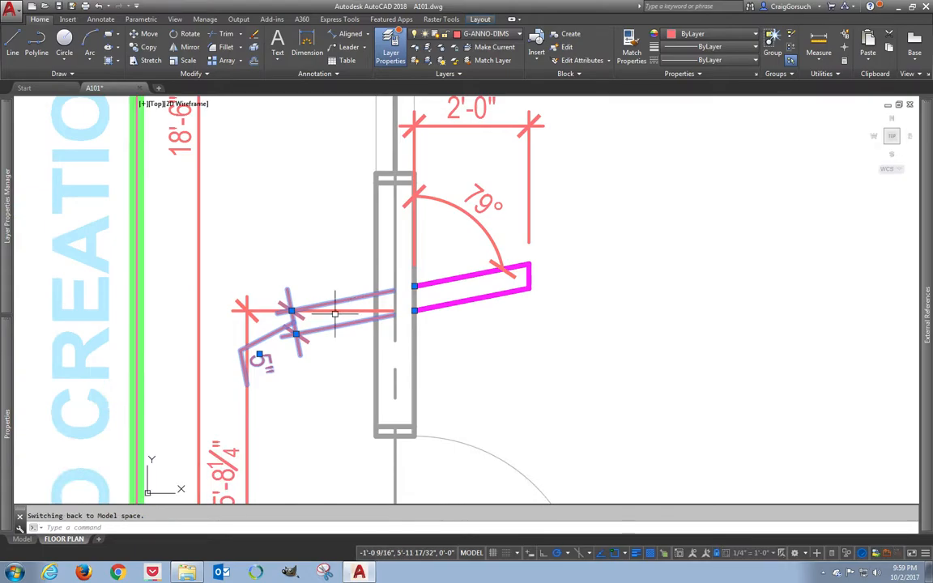
pyautogui.click(296, 333)
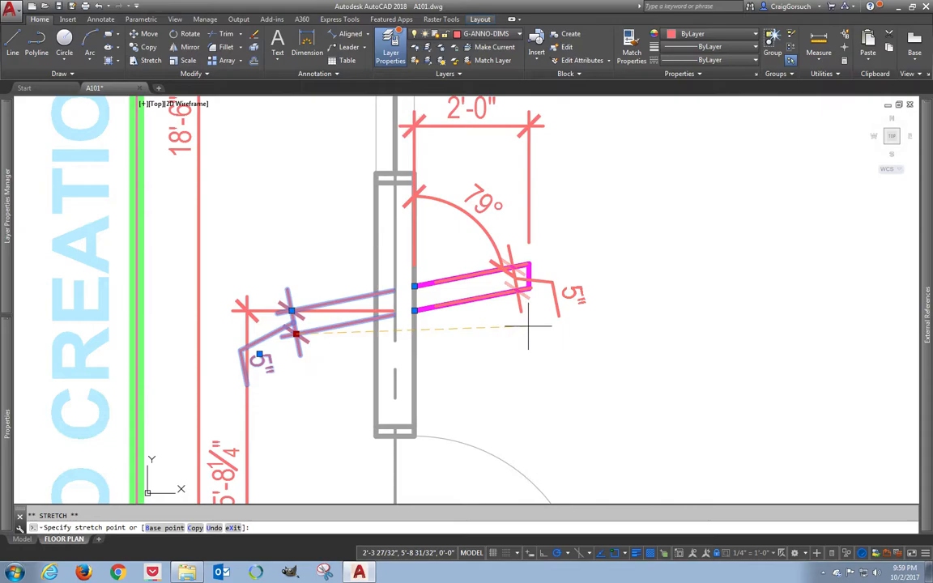
pyautogui.click(613, 271)
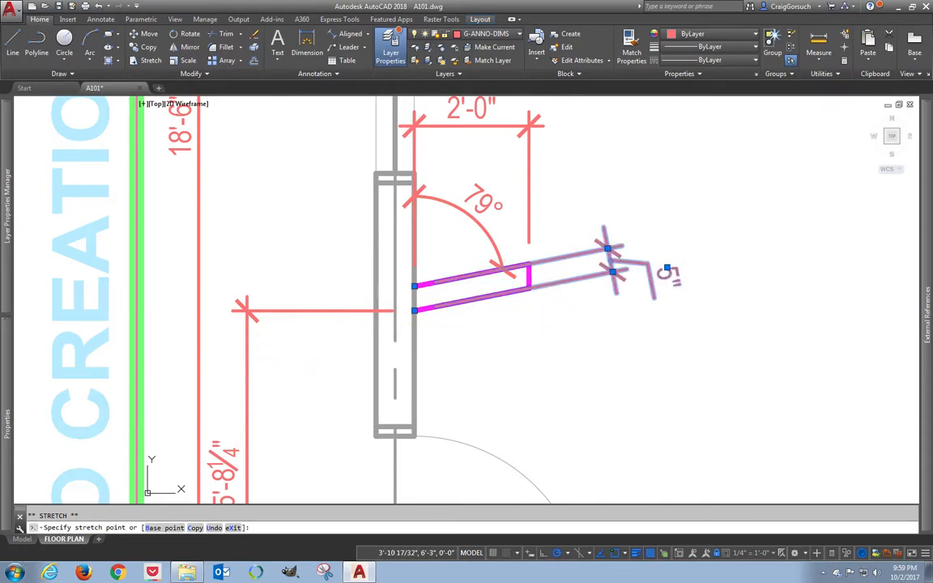
pyautogui.click(415, 310)
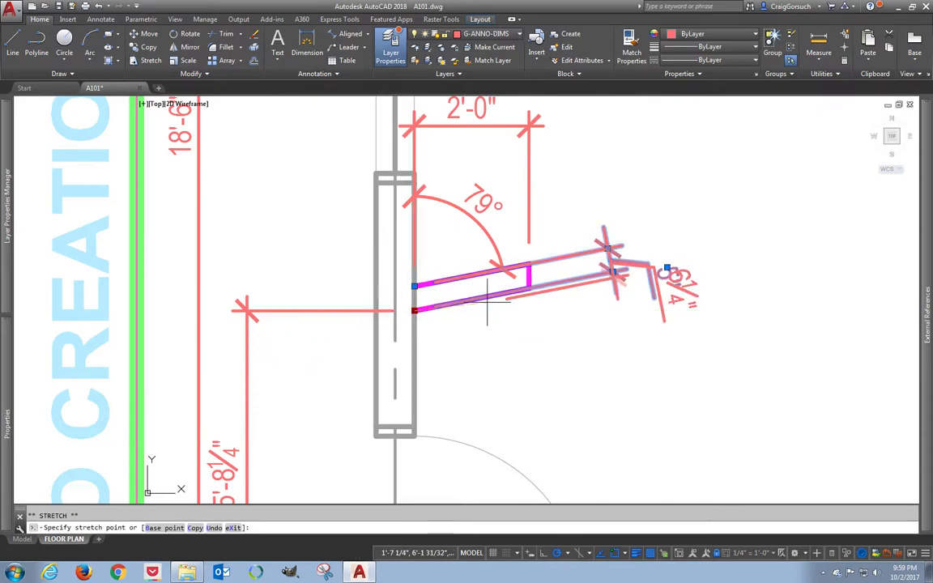
pyautogui.click(528, 287)
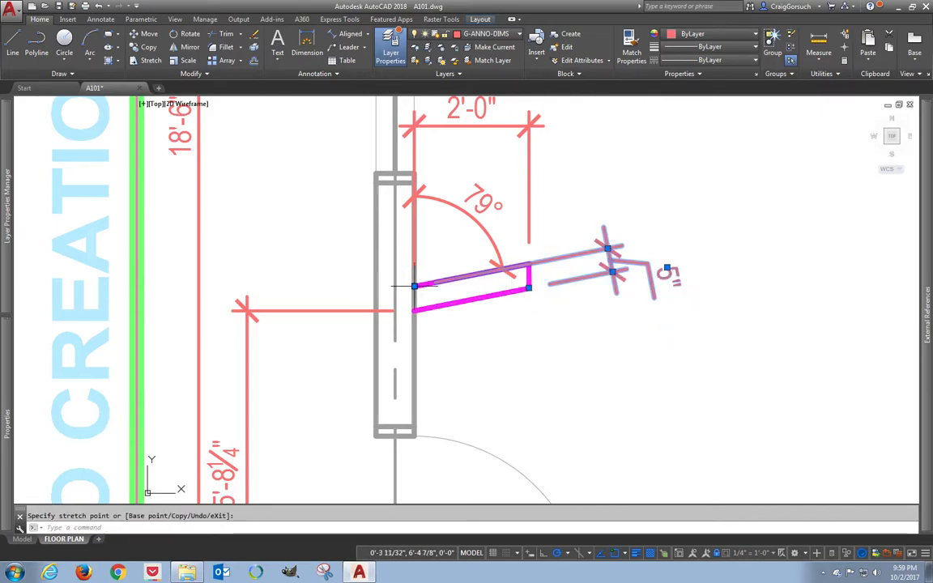
pyautogui.click(415, 285)
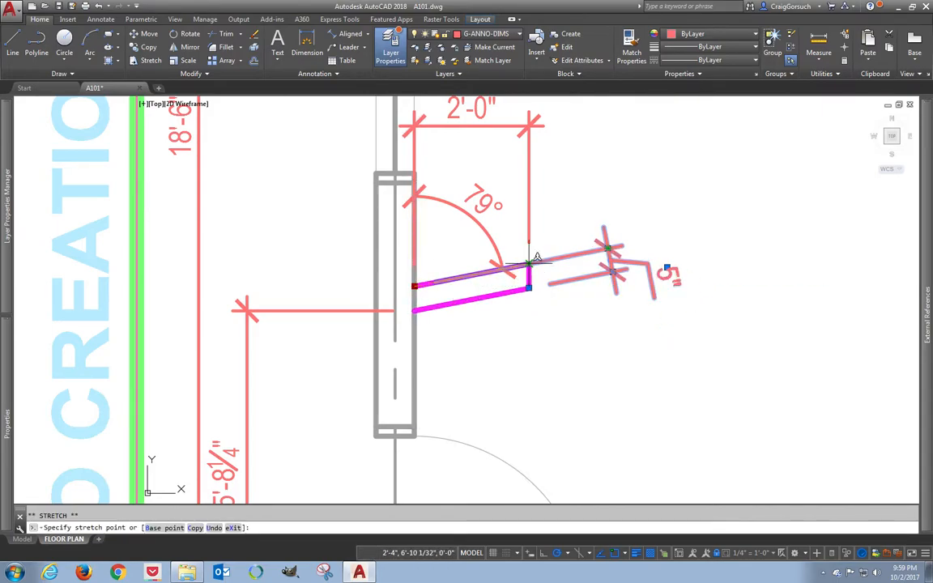
pyautogui.click(528, 264)
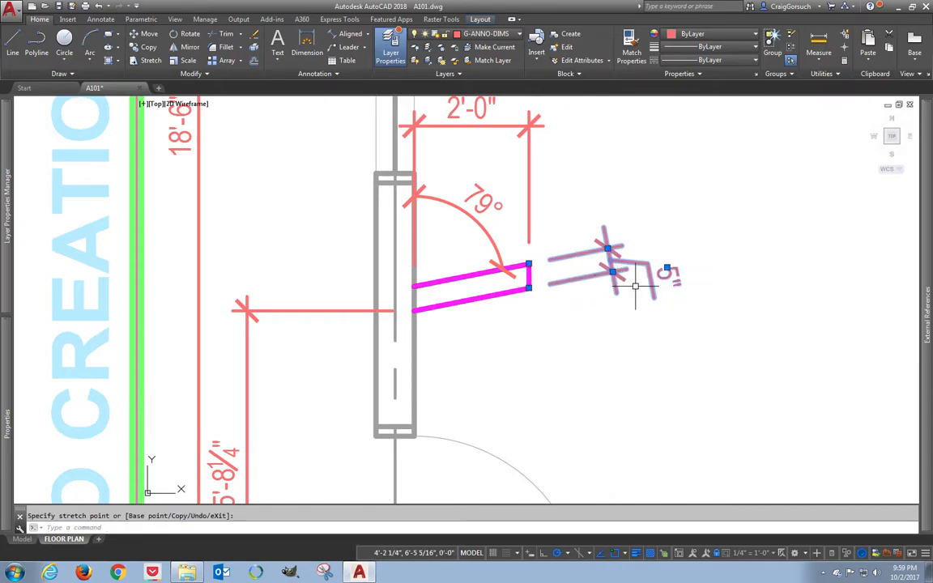
# Examine the angled hallway wall's free end and the closet walls across from it.
pyautogui.moveTo(619, 312)
pyautogui.mouseDown(button='middle')
pyautogui.moveTo(489, 304)
pyautogui.moveTo(479, 329)
pyautogui.mouseUp(button='middle')
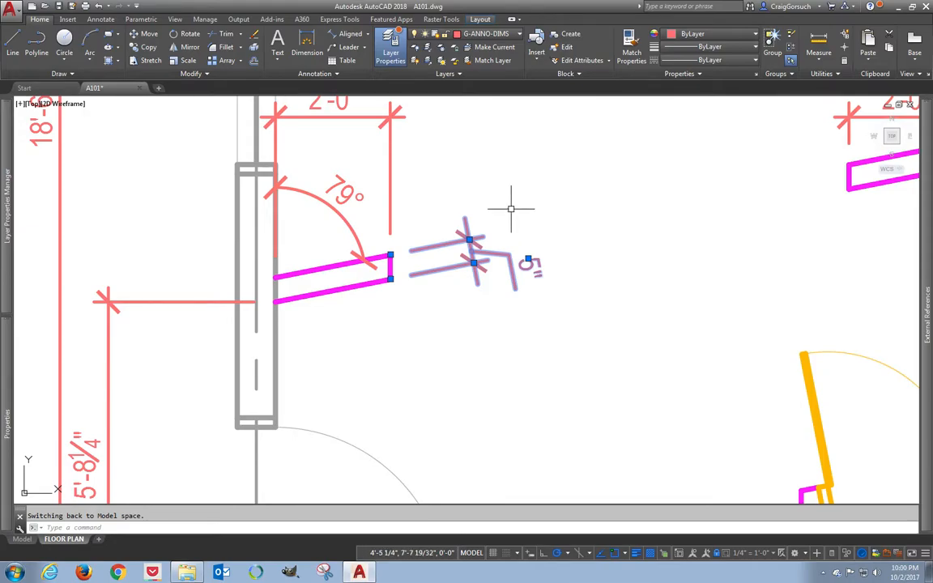
pyautogui.scroll(-1, 533, 219)
pyautogui.scroll(2, 533, 216)
pyautogui.scroll(-3, 533, 214)
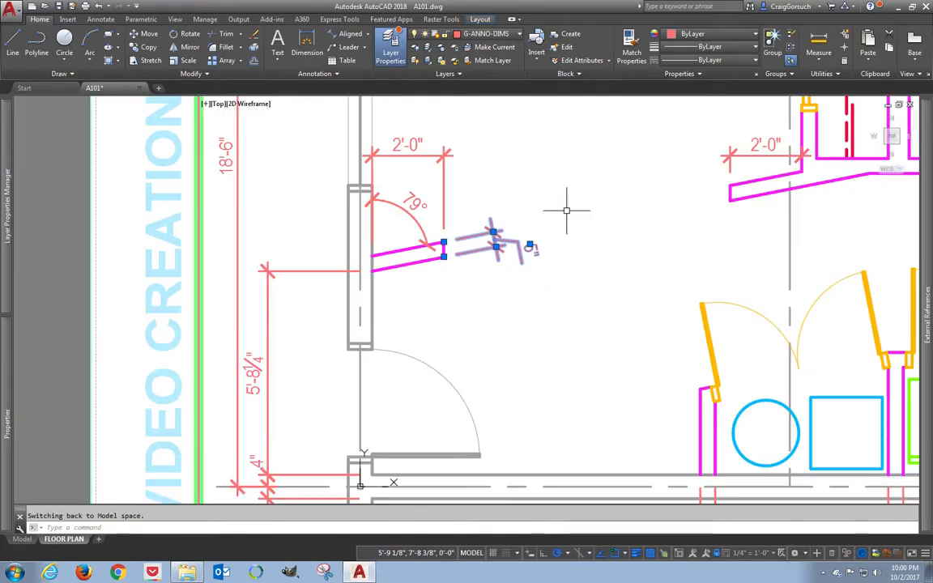
pyautogui.moveTo(566, 212); pyautogui.dragTo(419, 361, button='middle')
pyautogui.scroll(-1, 419, 361)
pyautogui.scroll(1, 416, 364)
pyautogui.moveTo(441, 404); pyautogui.dragTo(445, 175, button='middle')
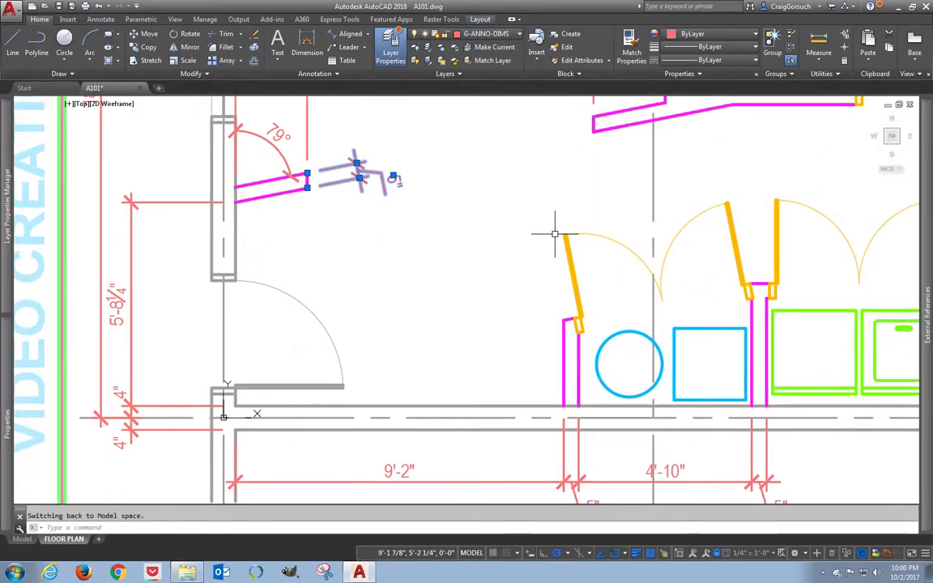
pyautogui.click(618, 123)
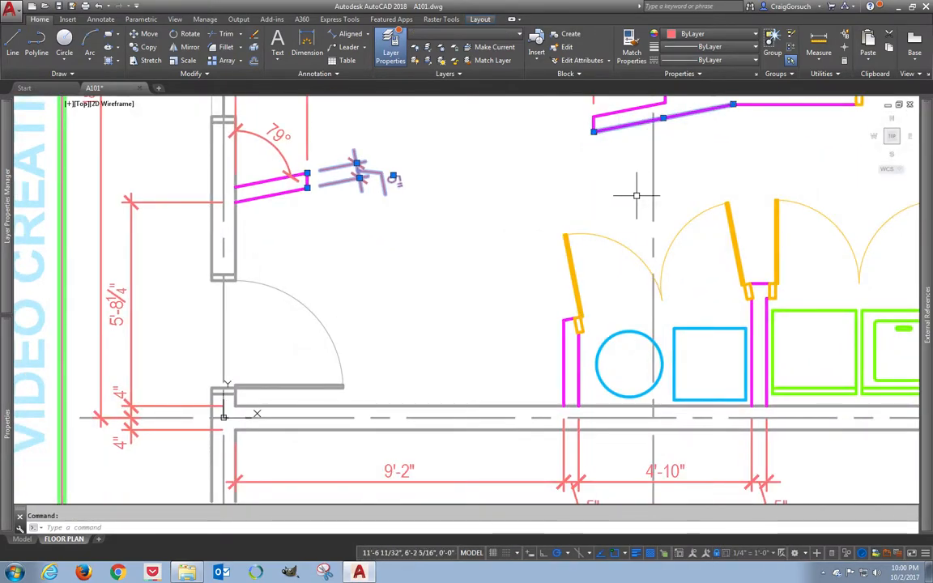
pyautogui.click(747, 285)
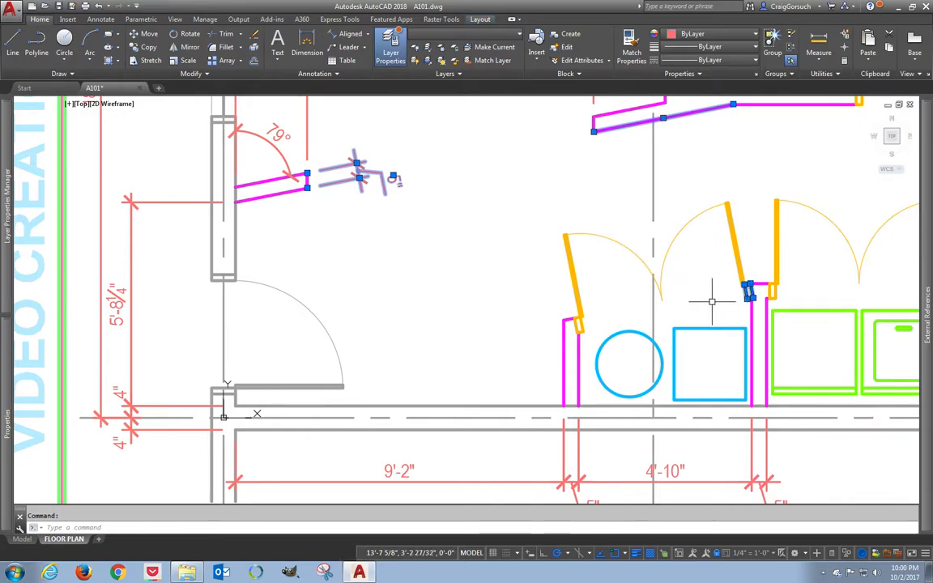
pyautogui.press('Escape')
# Relocate the stub thickness dimension's origins to the angled hallway wall's two end corners and bring its dimension line closer to that wall.
pyautogui.click(324, 185)
pyautogui.click(306, 186)
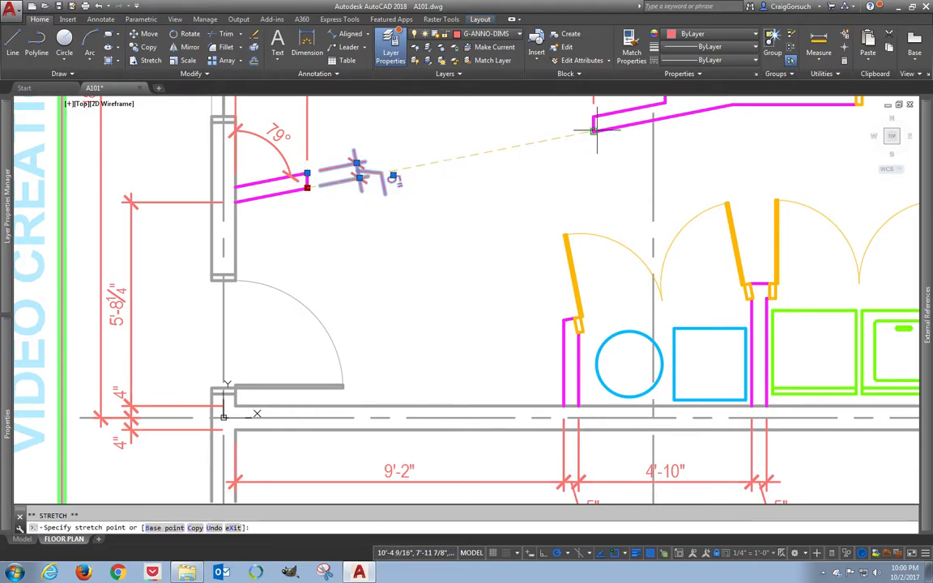
pyautogui.click(307, 173)
pyautogui.click(583, 119)
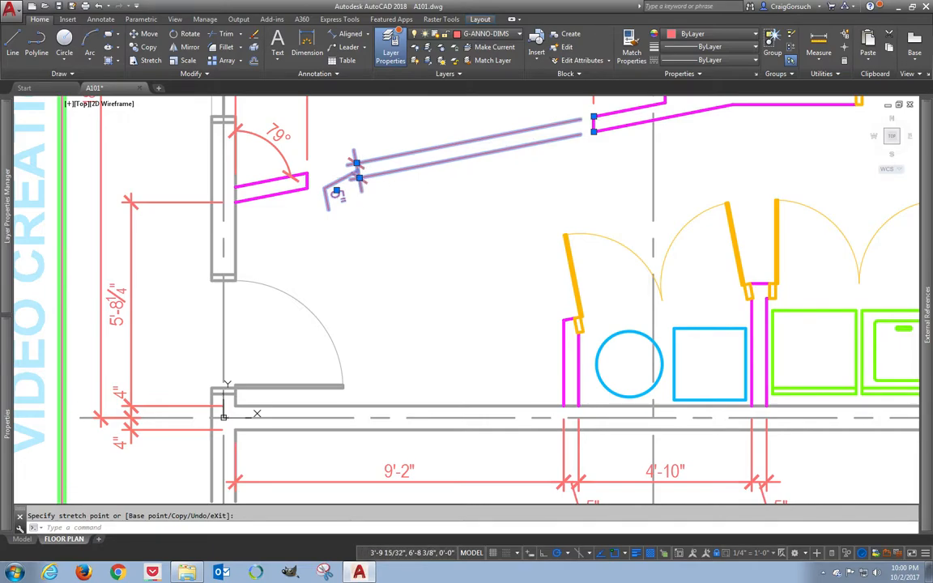
pyautogui.click(360, 177)
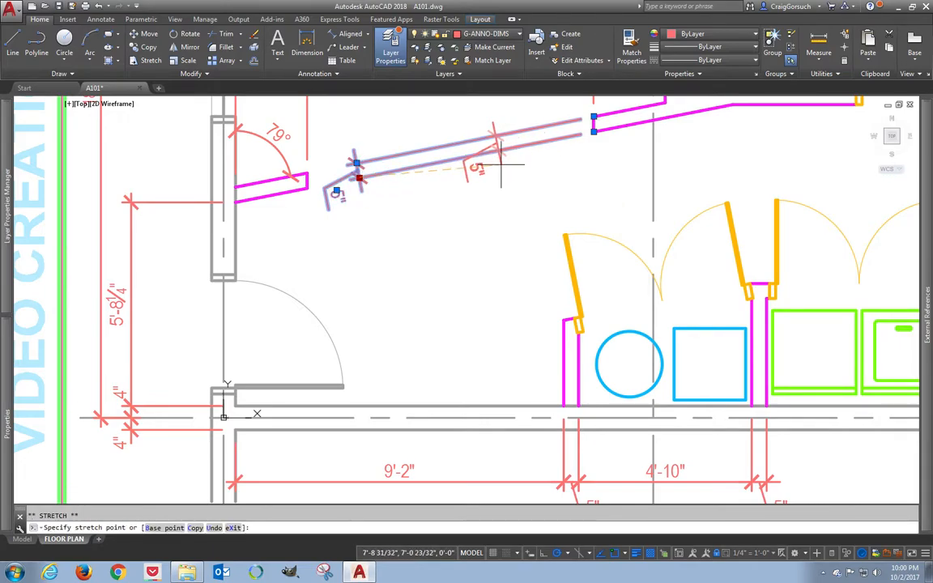
pyautogui.click(501, 164)
# Copy the angled wall's thickness dimension straight down into the open area below it.
pyautogui.write('co')
pyautogui.press('space')
pyautogui.click(505, 174)
pyautogui.click(505, 224)
pyautogui.press('Escape')
# Attach the copied dimension's origins to the angled wall's lower end corner and the closet wall's upper corner, aligning it with the thickness dimension.
pyautogui.click(570, 191)
pyautogui.click(457, 206)
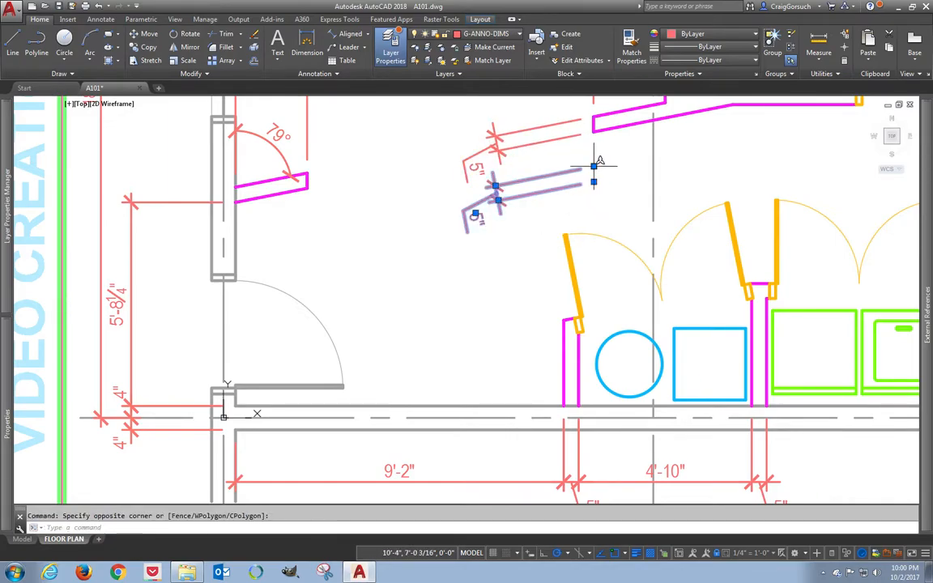
pyautogui.click(594, 165)
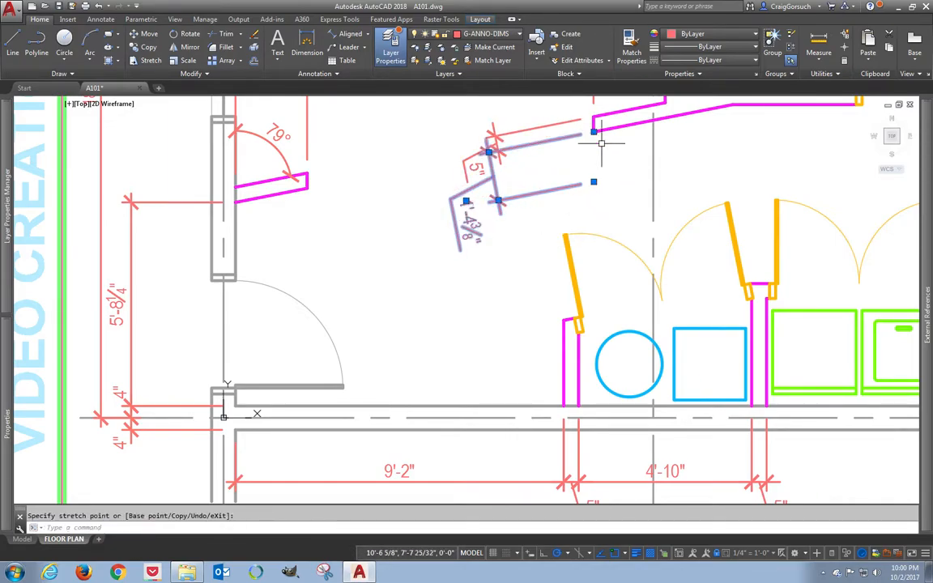
pyautogui.click(593, 181)
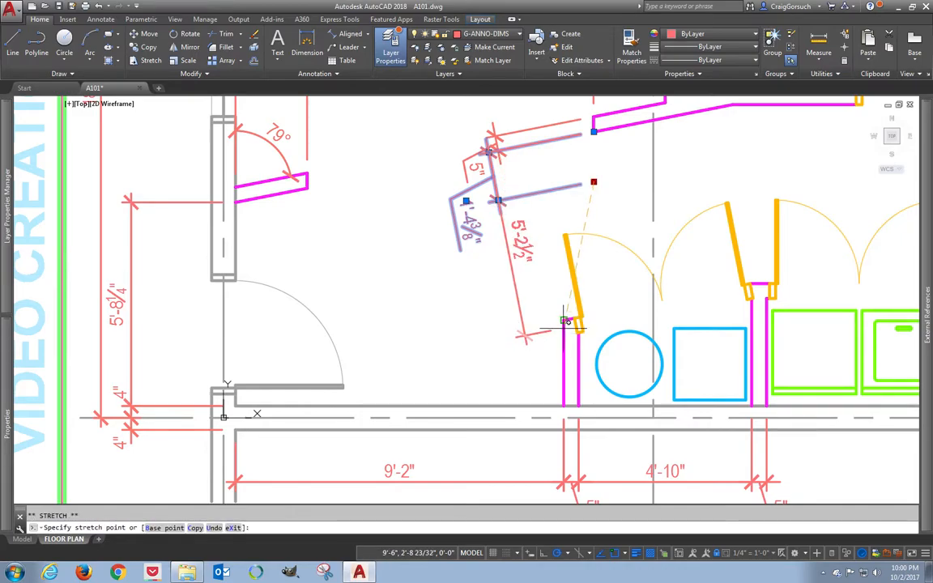
pyautogui.click(565, 319)
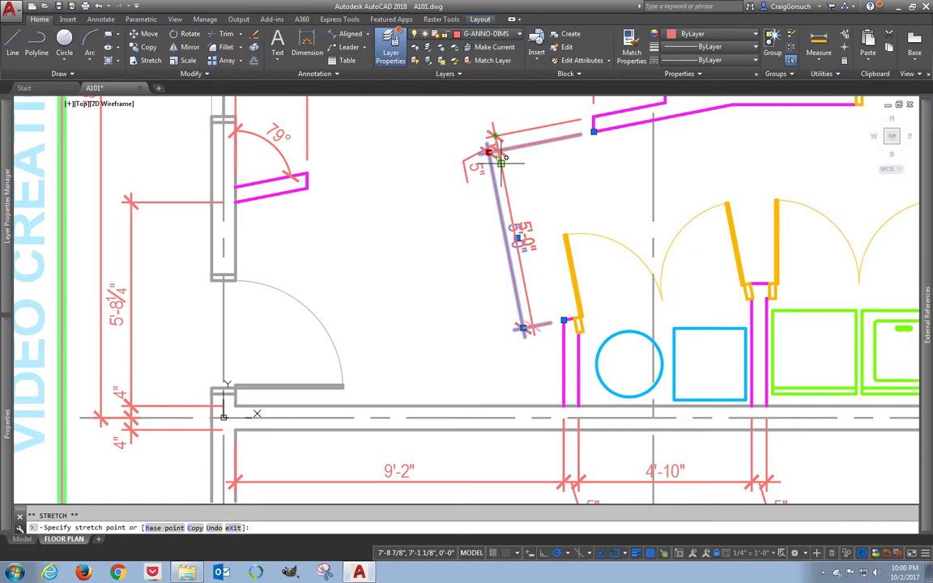
pyautogui.press('Escape')
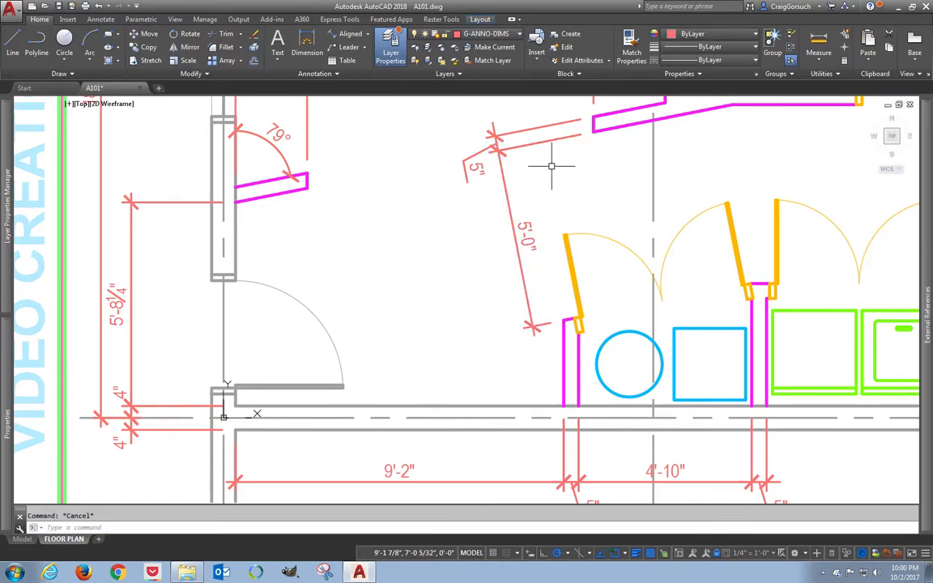
# Review the dimensions around the hallway, closets and kitchen, including the wall thickness and ALIGN annotations.
pyautogui.scroll(1, 562, 178)
pyautogui.scroll(-2, 562, 177)
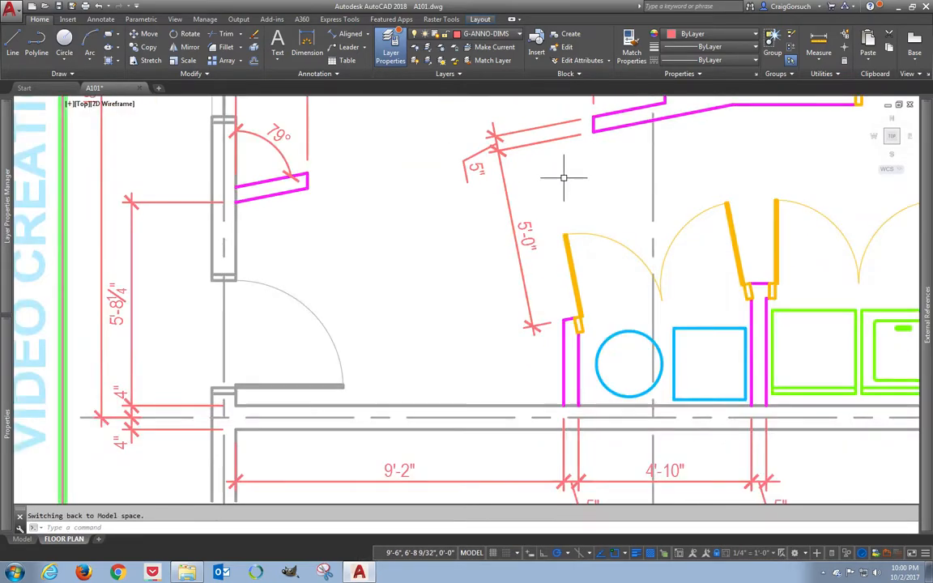
pyautogui.moveTo(532, 214); pyautogui.dragTo(372, 338, button='middle')
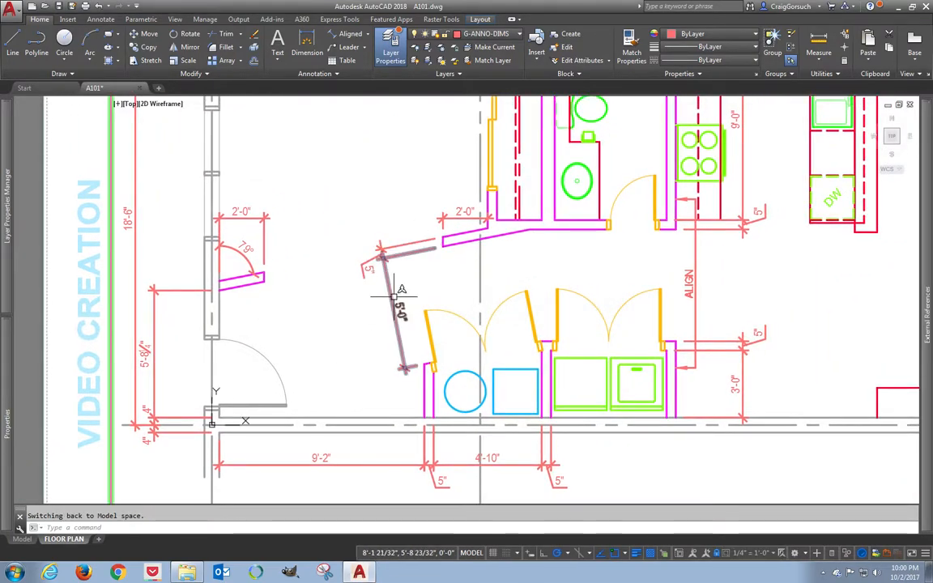
pyautogui.scroll(-2, 393, 301)
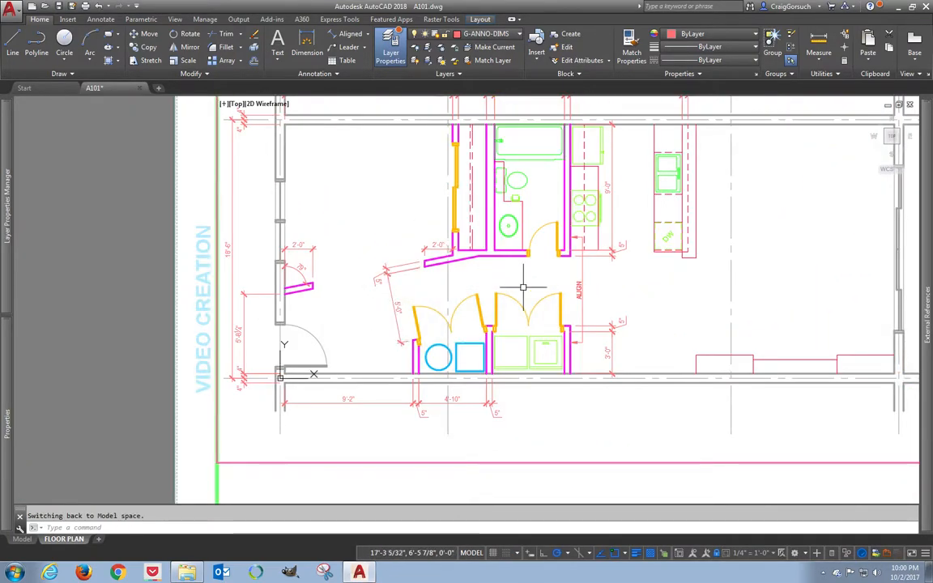
pyautogui.scroll(2, 365, 288)
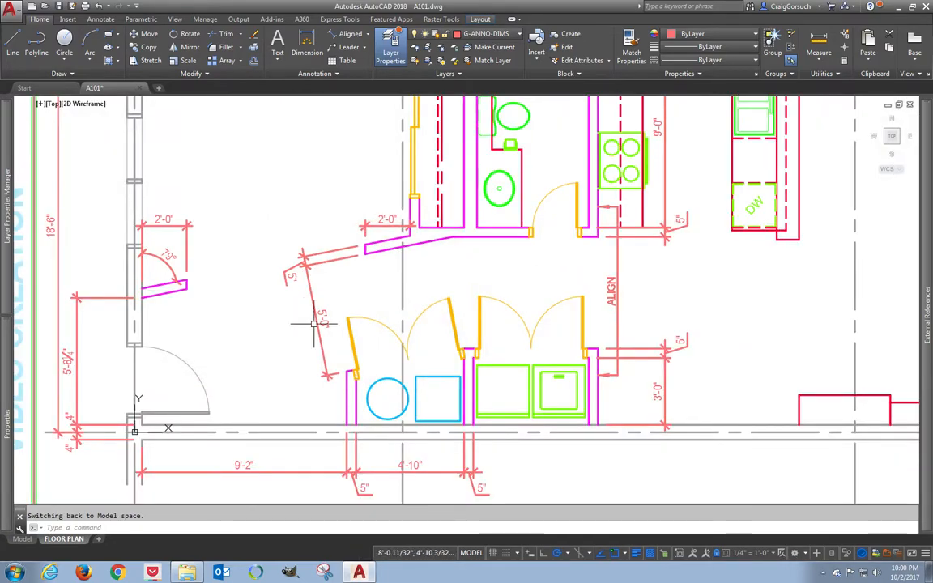
pyautogui.click(718, 317)
pyautogui.click(604, 389)
pyautogui.click(707, 178)
pyautogui.click(663, 262)
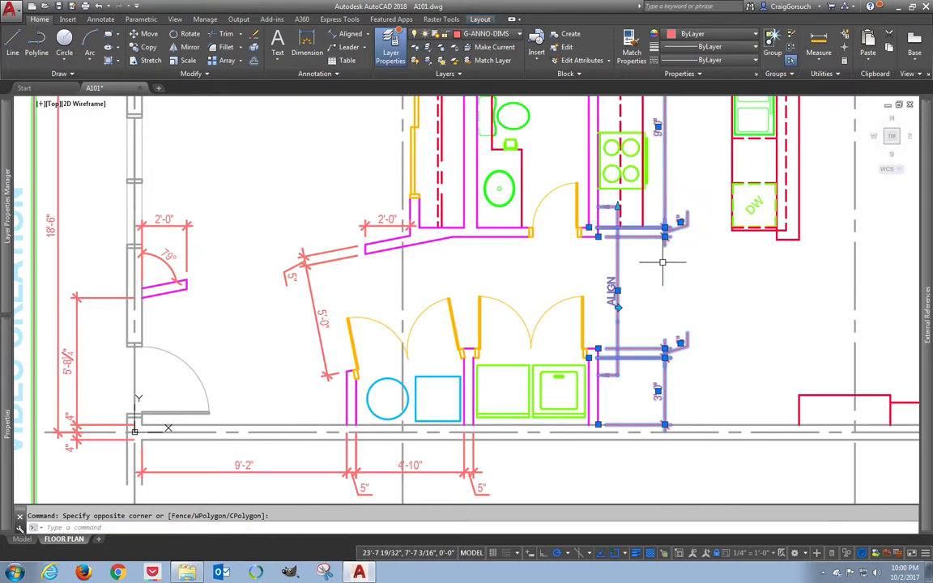
pyautogui.press('Escape')
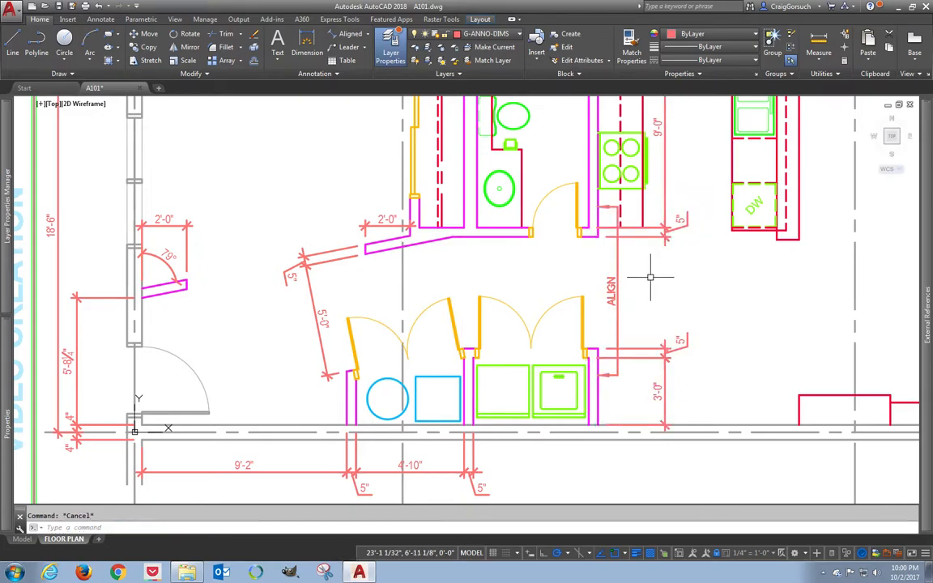
pyautogui.scroll(2, 652, 276)
pyautogui.scroll(-3, 667, 267)
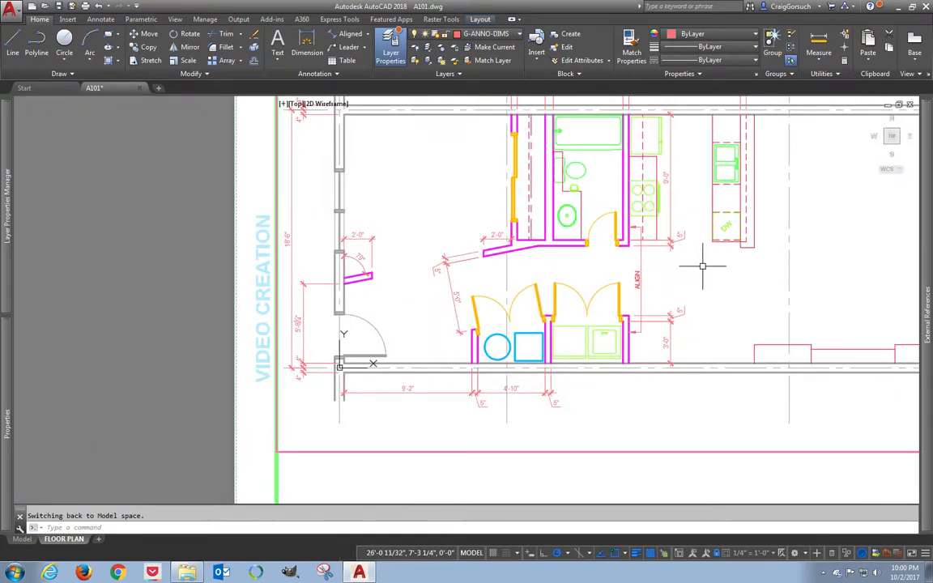
pyautogui.moveTo(633, 278); pyautogui.dragTo(558, 289, button='middle')
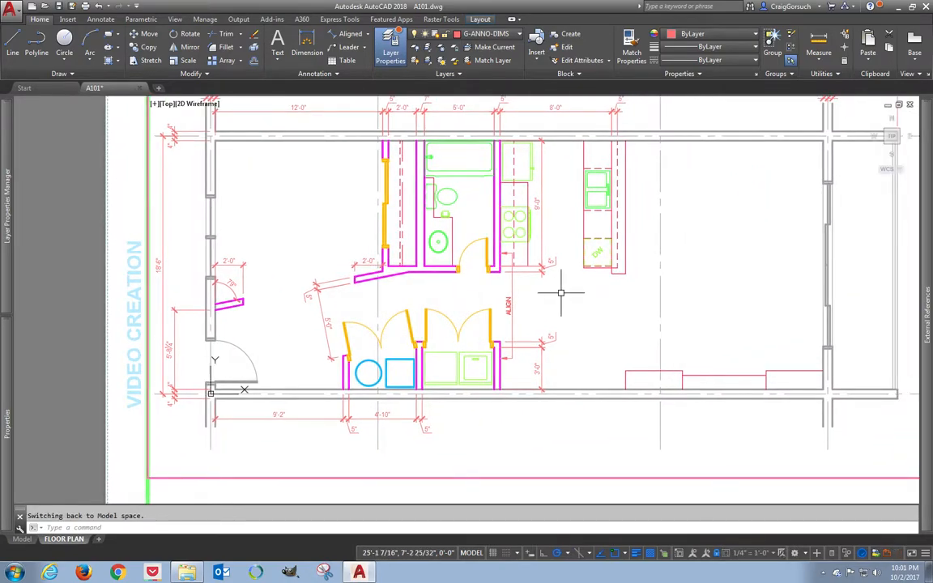
# Leave the floor plan viewport for paper space with the whole sheet in view and save the drawing.
pyautogui.scroll(-4, 553, 299)
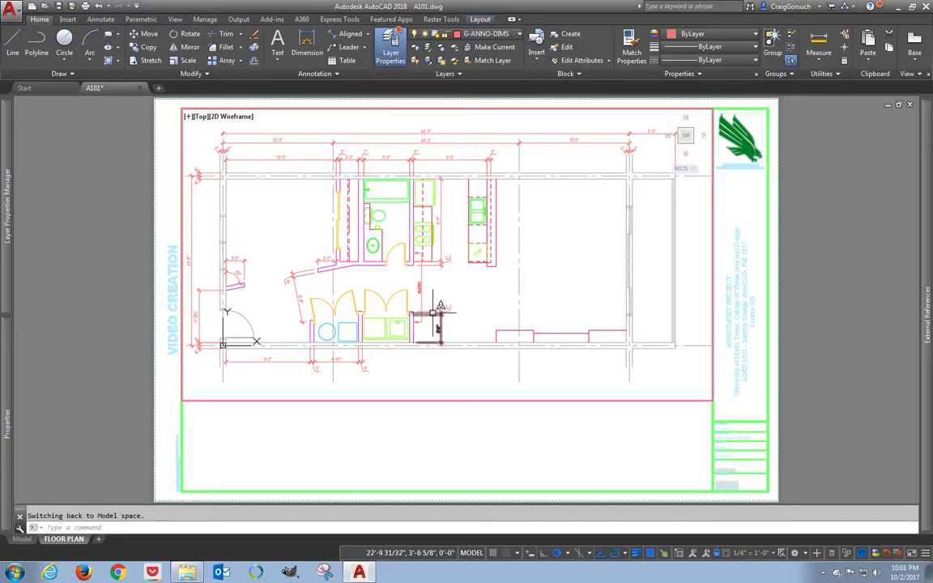
pyautogui.doubleClick(490, 416)
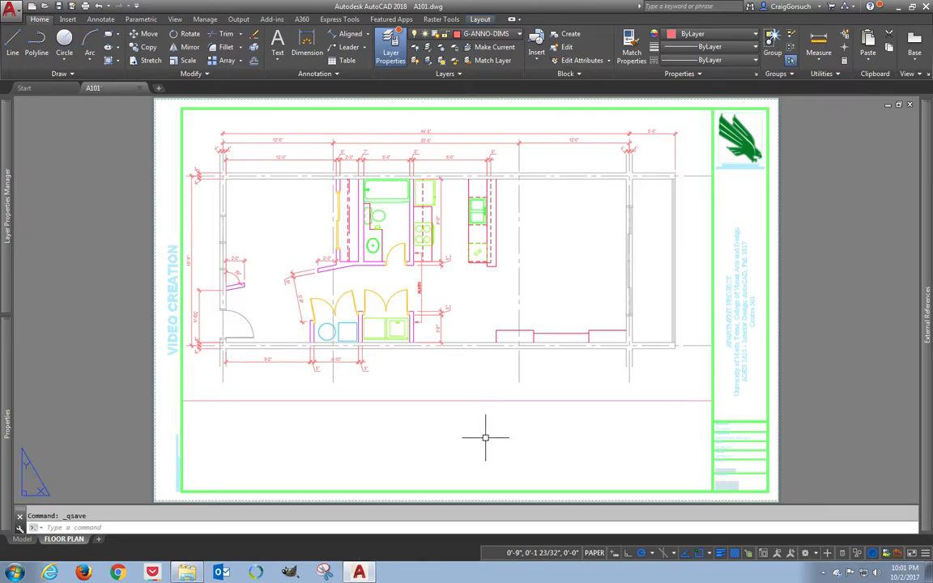
pyautogui.click(186, 572)
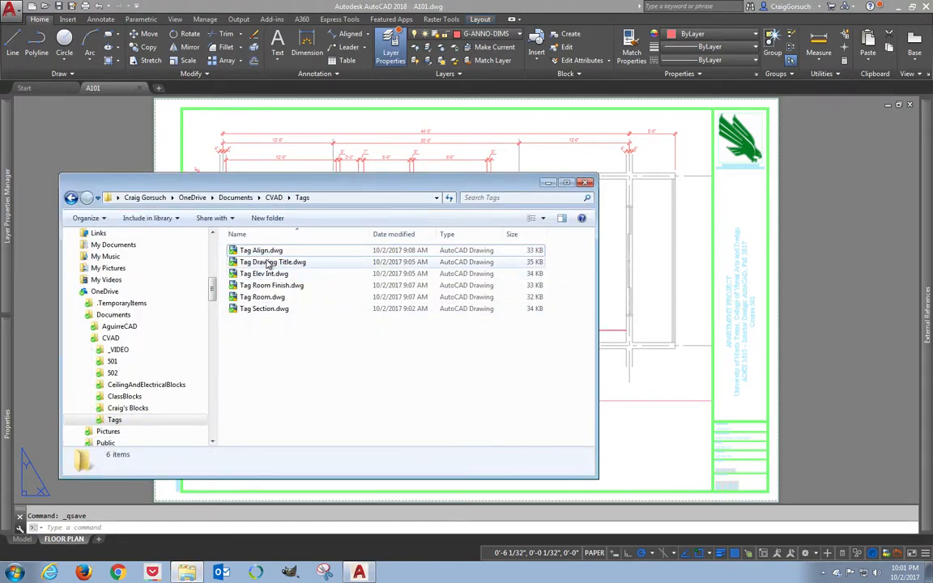
pyautogui.click(268, 262)
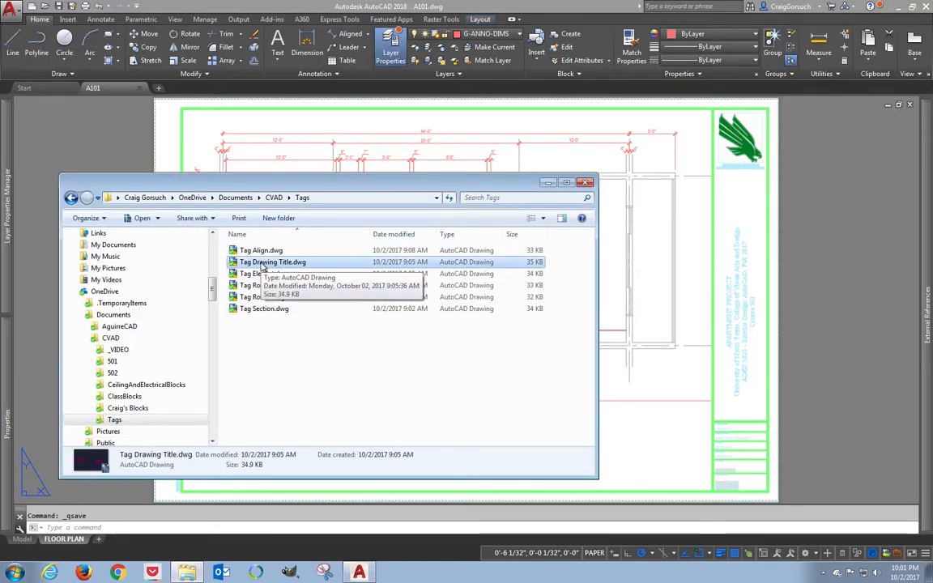
pyautogui.moveTo(263, 267); pyautogui.dragTo(577, 467)
pyautogui.click(483, 124)
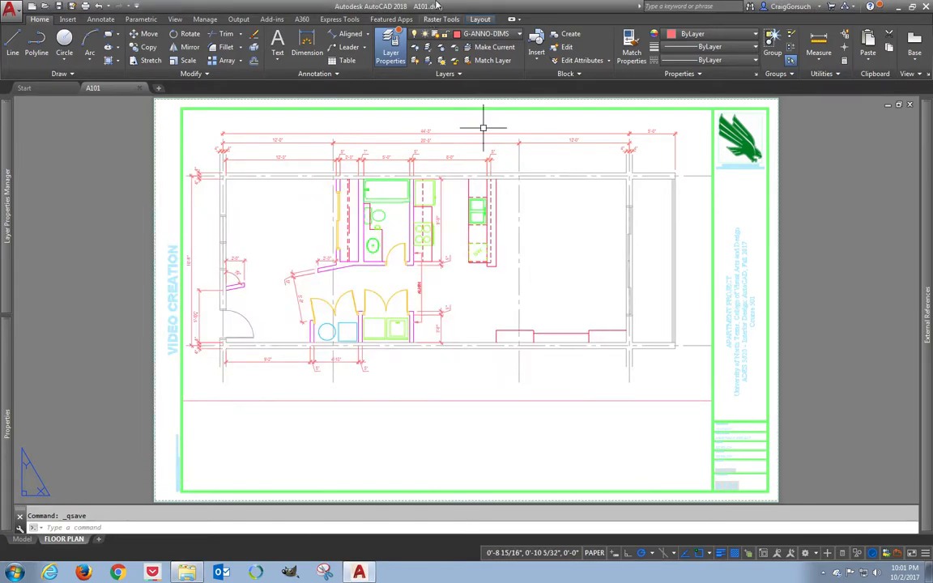
# Make G-ANNO-TITL the current layer and insert Tag Drawing Title.dwg from the Tags folder below the floor plan at scale 1, rotation 0.
pyautogui.click(506, 37)
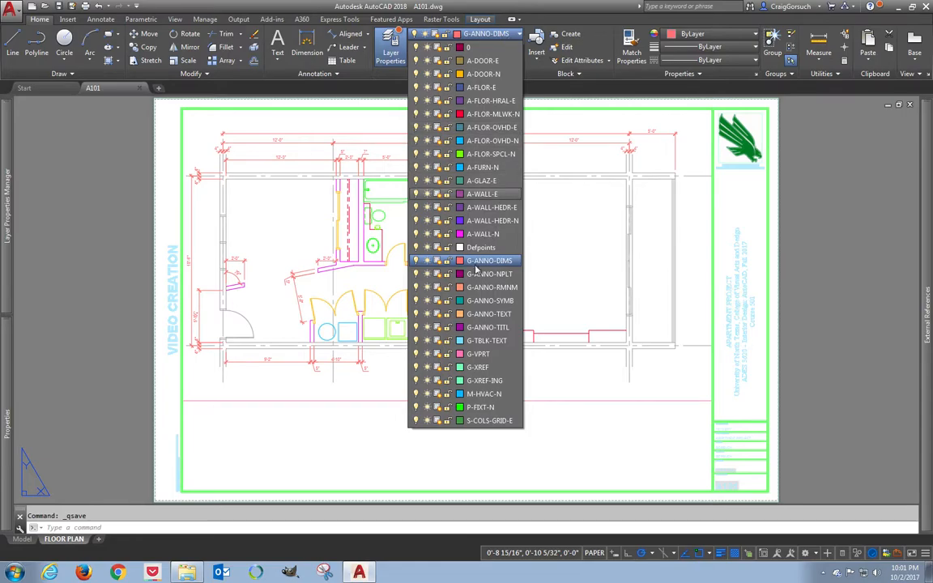
pyautogui.click(494, 327)
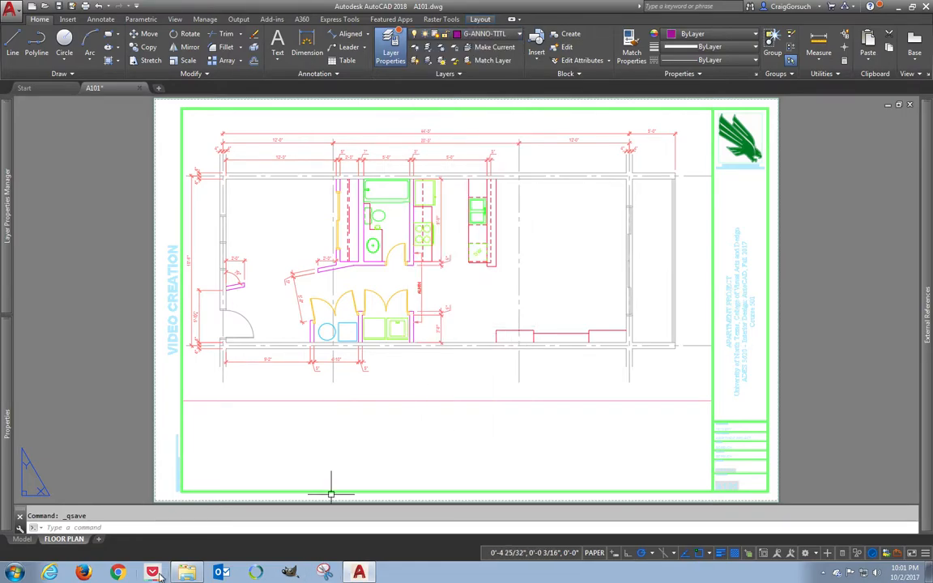
pyautogui.click(184, 573)
pyautogui.moveTo(251, 269)
pyautogui.mouseDown()
pyautogui.moveTo(637, 426)
pyautogui.moveTo(579, 433)
pyautogui.mouseUp()
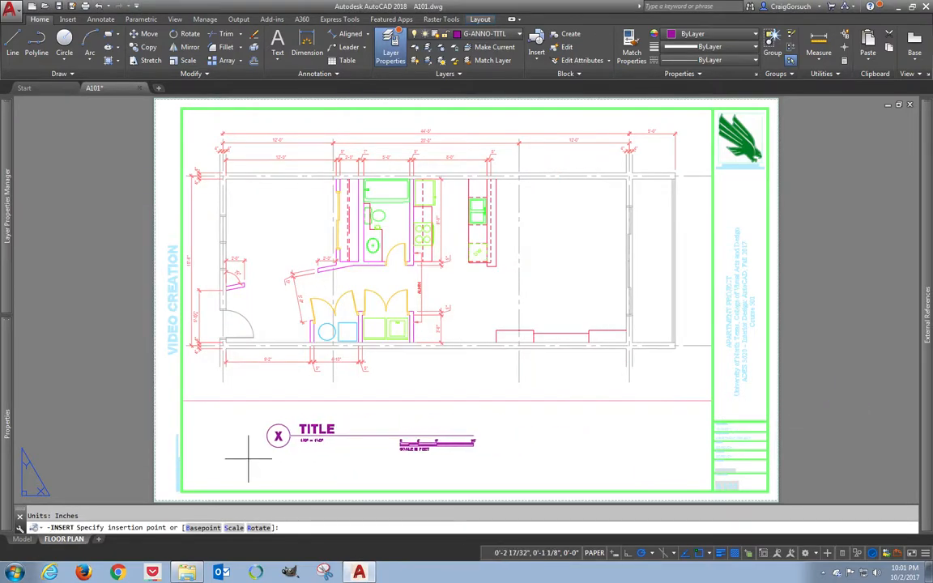
pyautogui.click(322, 450)
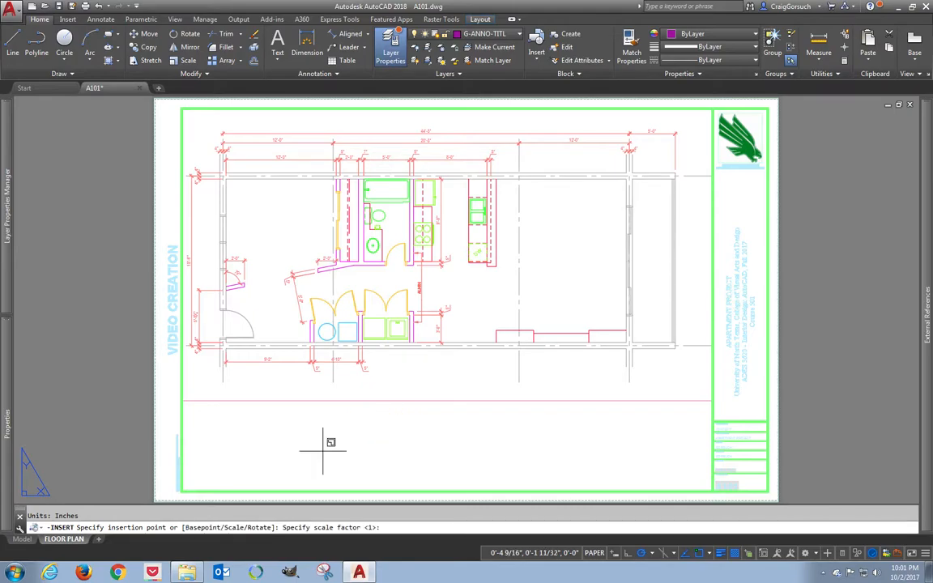
pyautogui.press('Return')
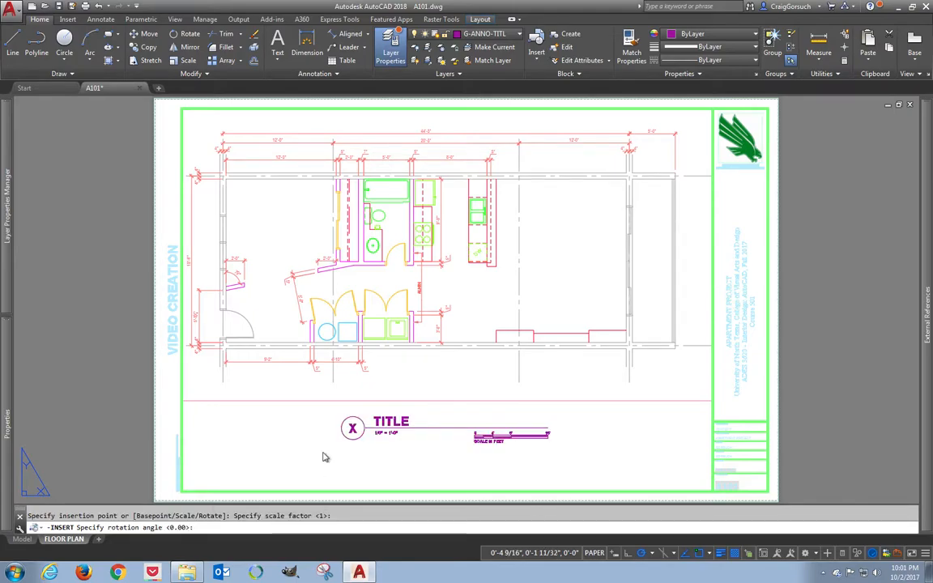
pyautogui.press('Return')
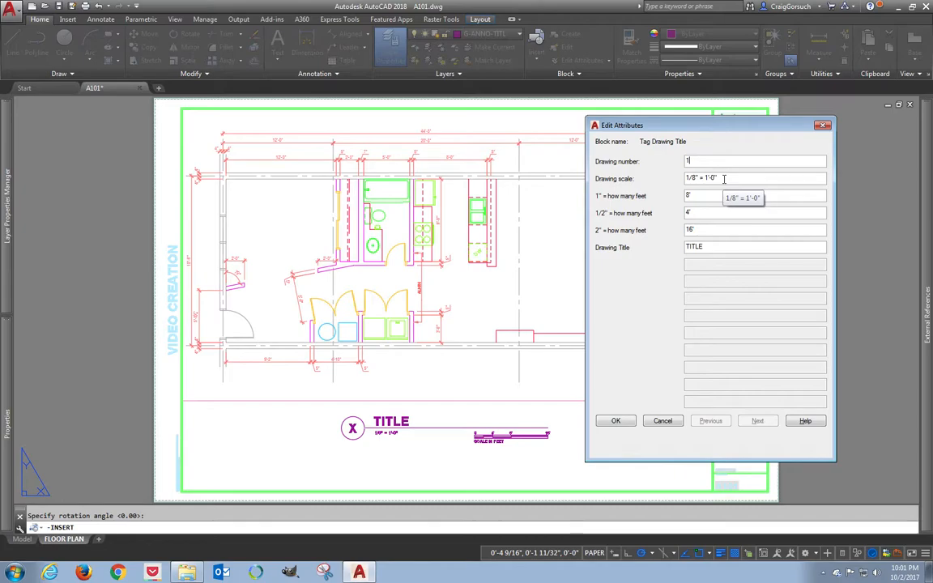
# Fill in the title tag's attributes: scale 1/4" = 1'-0", 4' per 1", 2' per 1/2", 8' per 2", and title FLOOR PLAN.
pyautogui.click(695, 177)
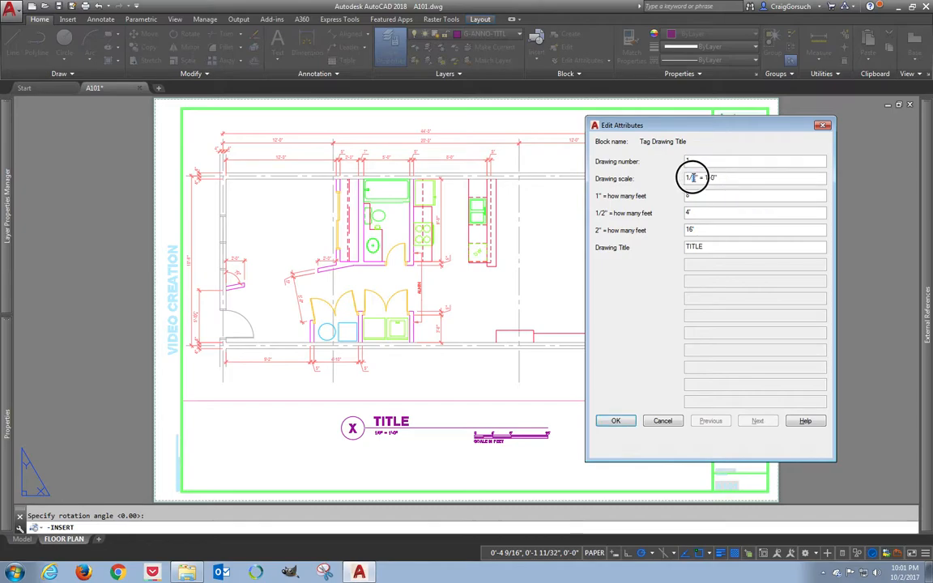
pyautogui.write('4')
pyautogui.click(669, 230)
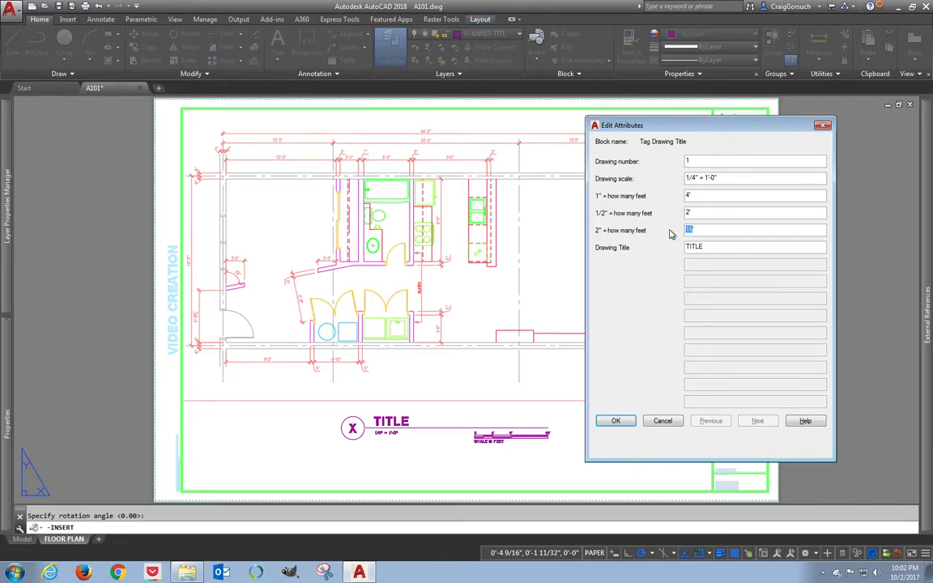
pyautogui.moveTo(707, 246); pyautogui.dragTo(673, 252)
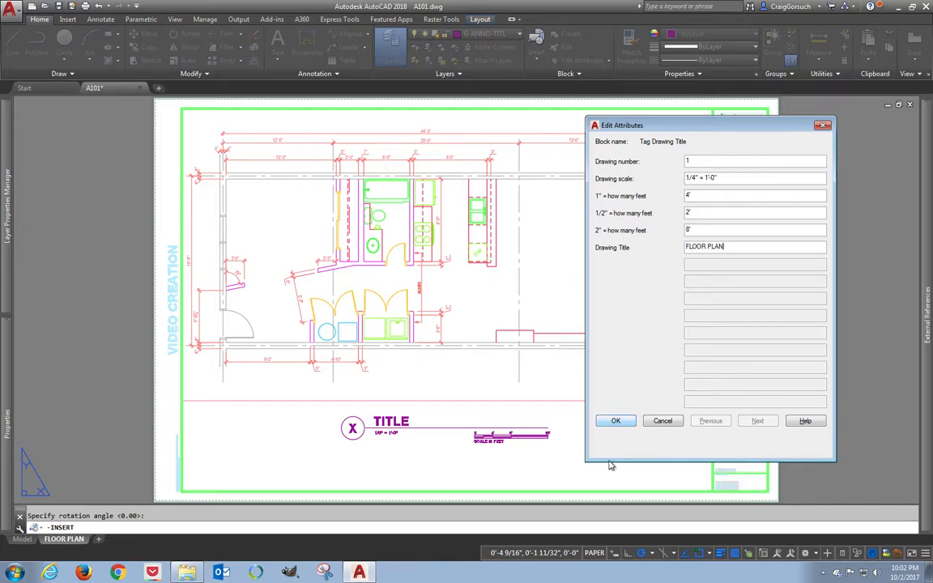
pyautogui.click(617, 422)
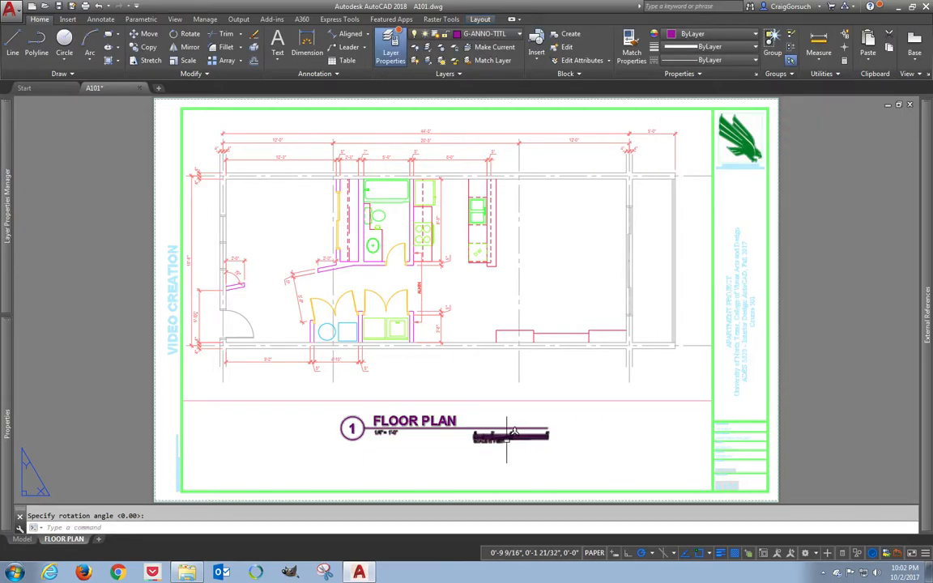
# Try stretching the FLOOR PLAN title tag's line horizontally together with its graphic scale, and cancel the stretch.
pyautogui.scroll(2, 455, 445)
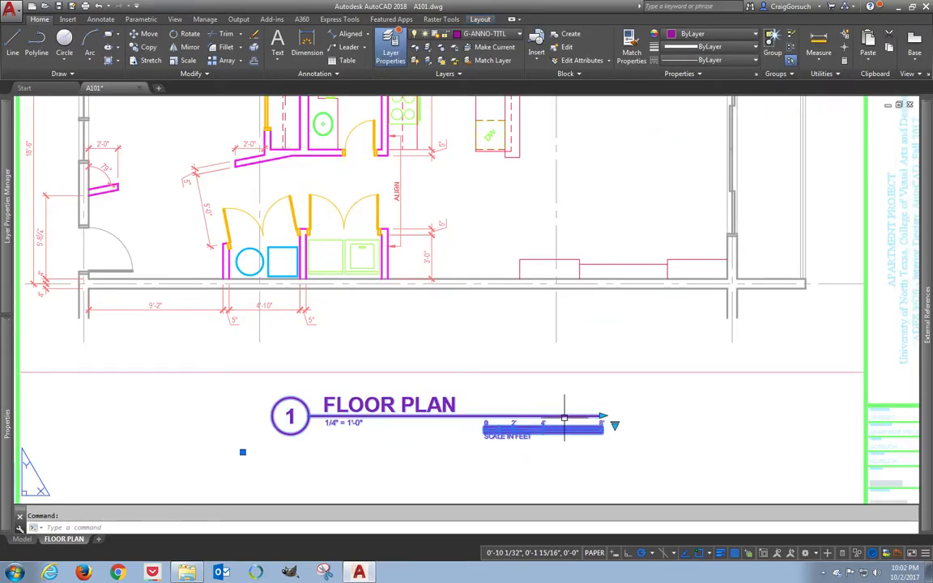
pyautogui.click(602, 415)
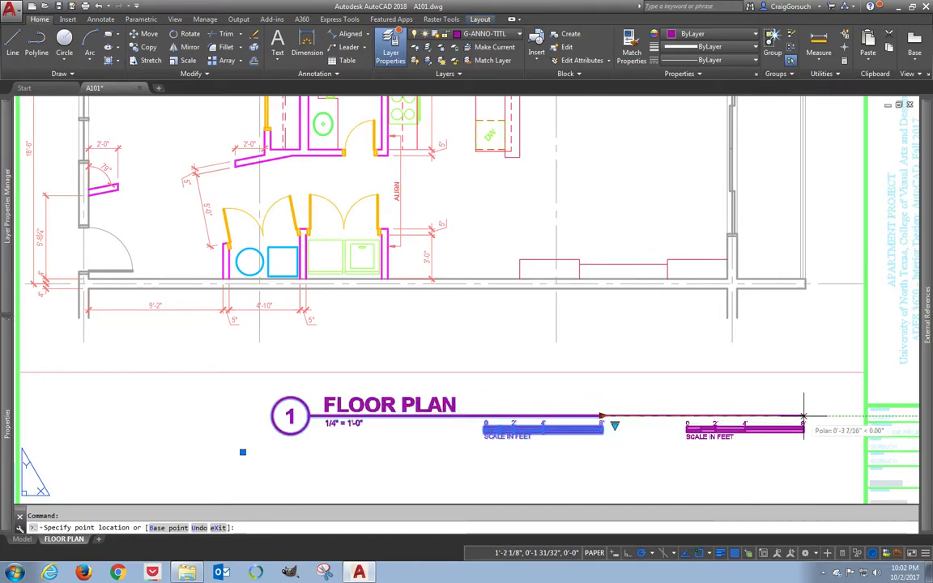
pyautogui.press('Escape')
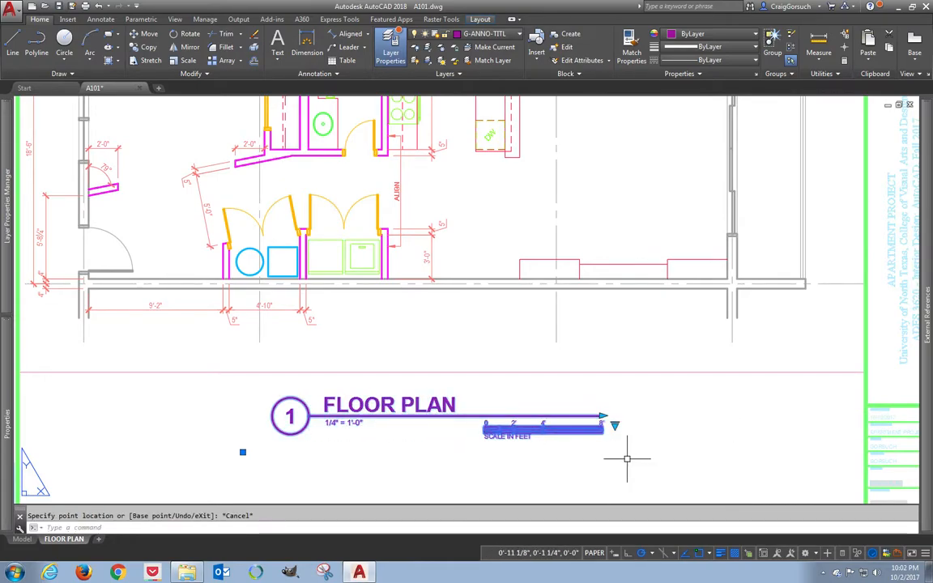
# Try the Odd Graphic Scale option on the FLOOR PLAN title tag and switch it back to Even Graphic Scale.
pyautogui.click(616, 426)
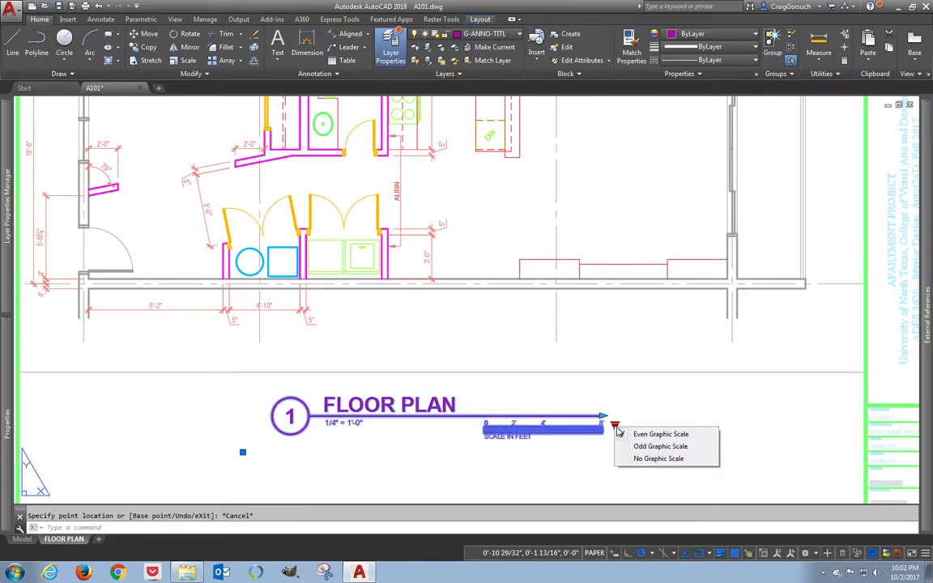
pyautogui.click(702, 448)
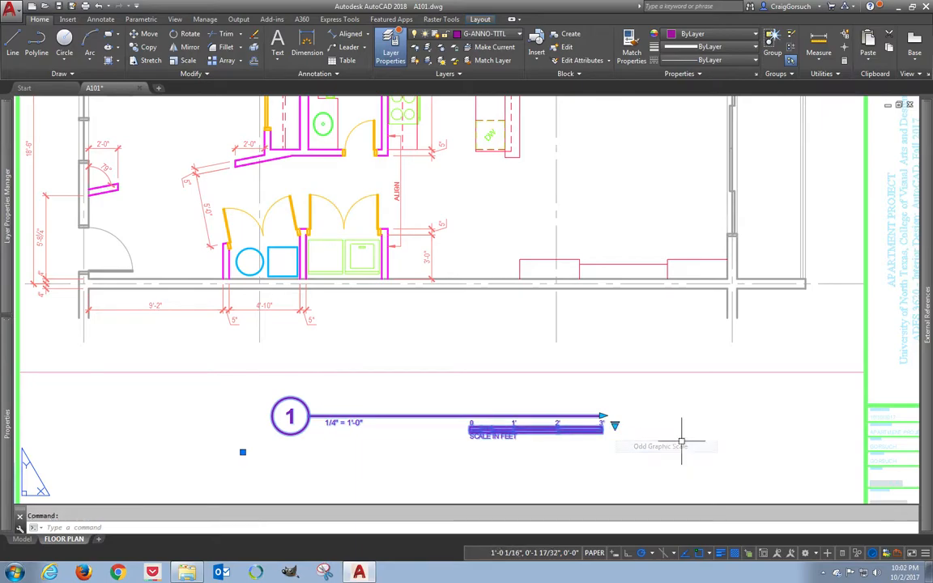
pyautogui.click(616, 425)
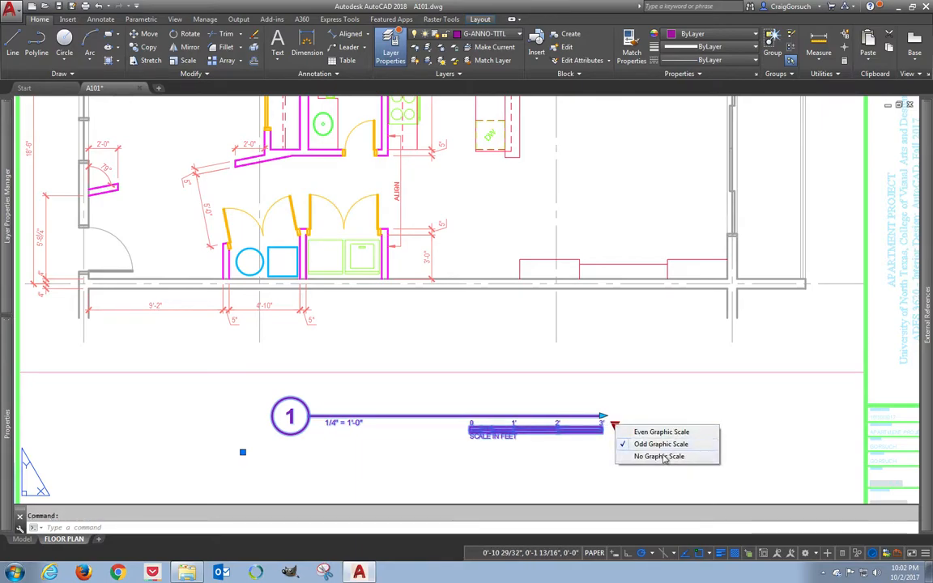
pyautogui.click(665, 433)
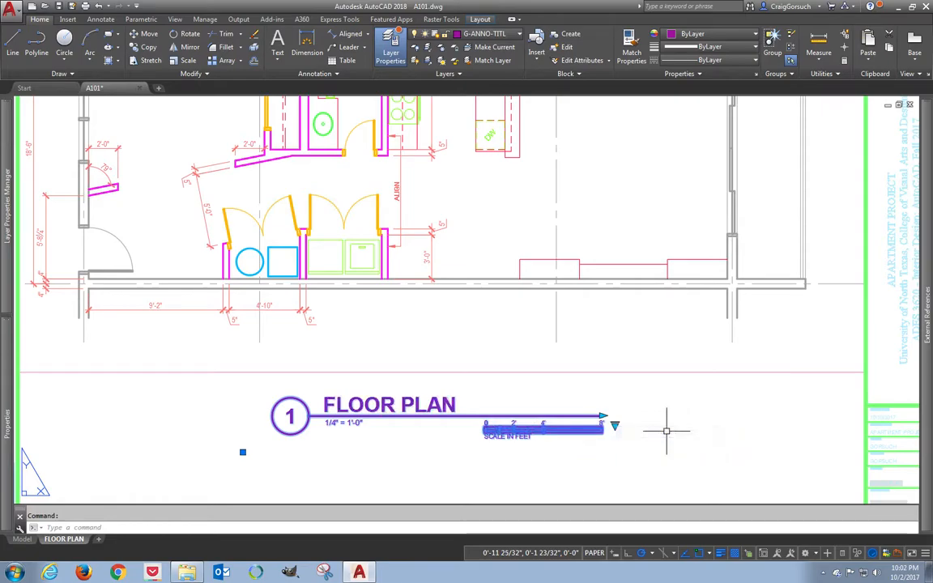
pyautogui.press('Escape')
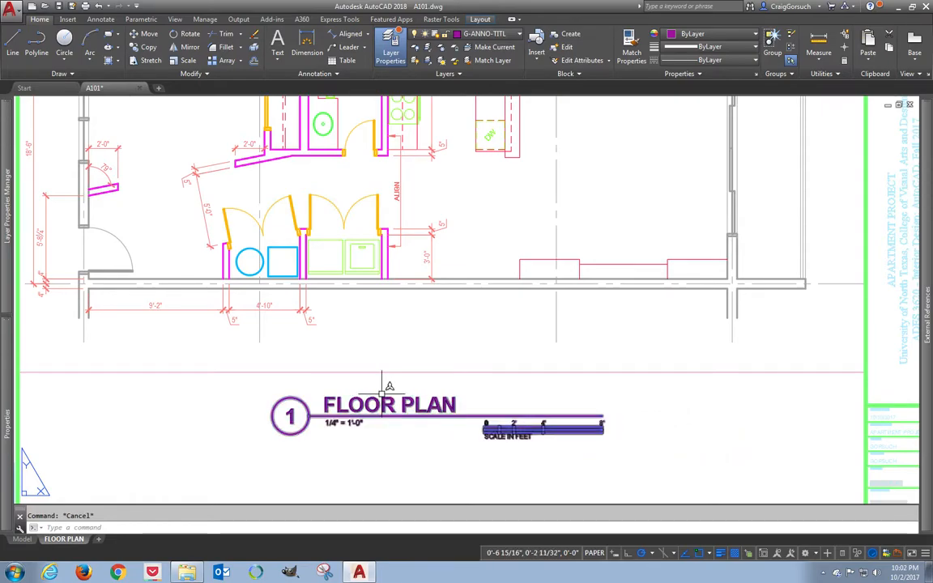
# Zoom to the whole sheet, activate the floor plan viewport's model space and save the drawing.
pyautogui.moveTo(382, 394); pyautogui.dragTo(530, 359, button='middle')
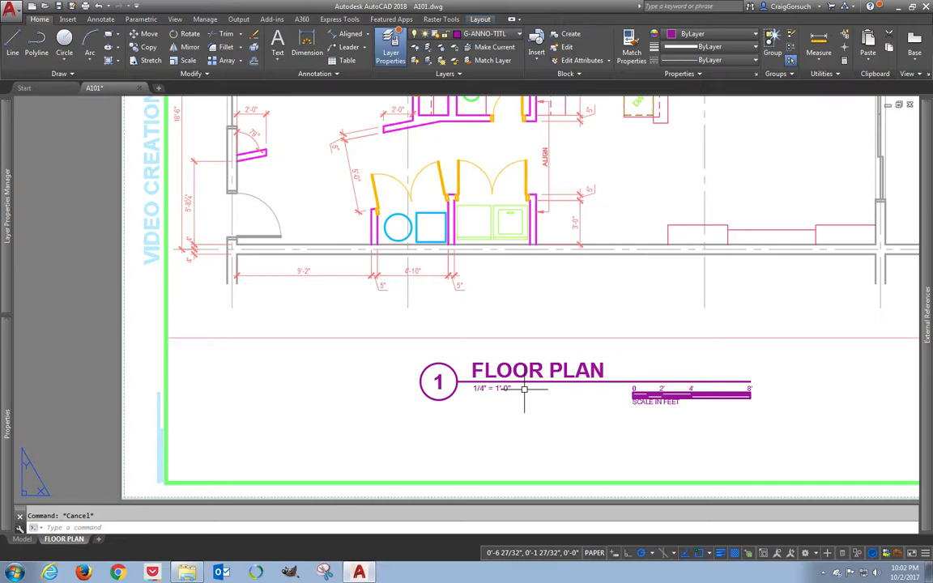
pyautogui.write('z')
pyautogui.press('Return')
pyautogui.write('a')
pyautogui.press('Return')
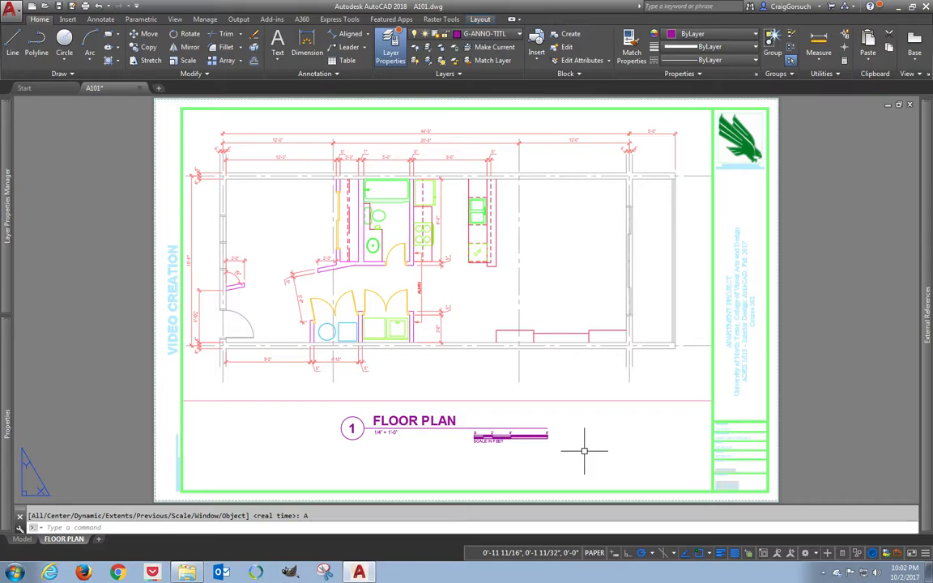
pyautogui.click(420, 380)
pyautogui.doubleClick(420, 380)
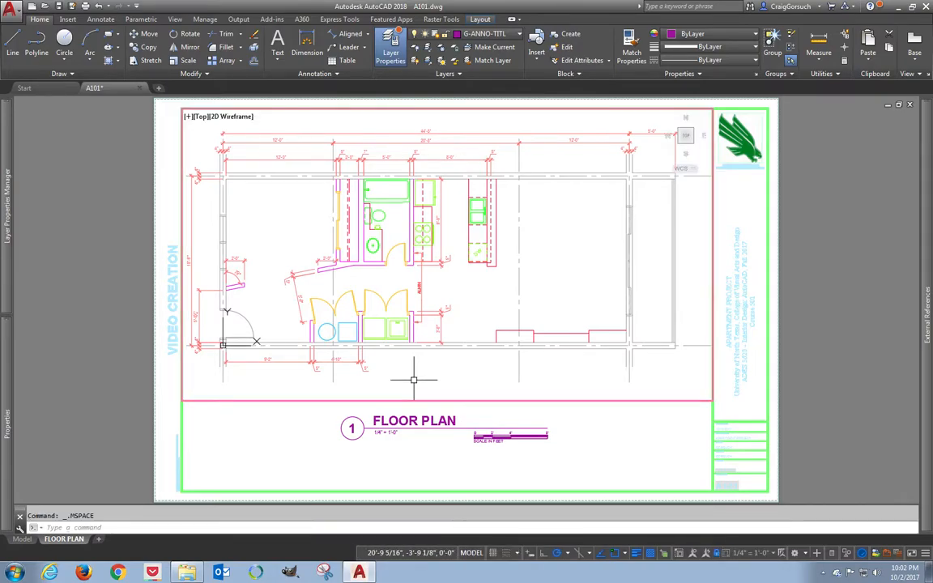
pyautogui.hotkey('ctrl', 's')
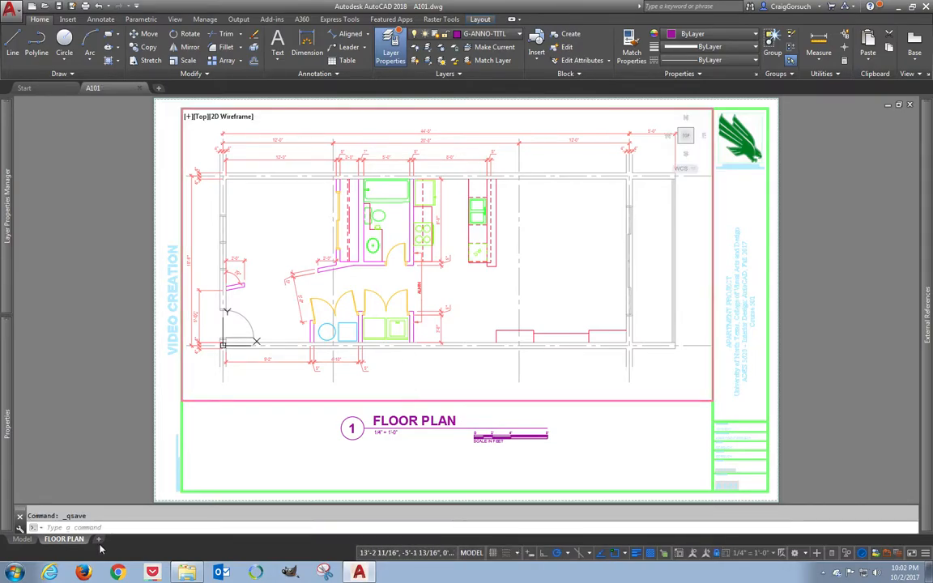
# Switch to Windows Explorer and open the _VIDEO folder inside CVAD.
pyautogui.click(186, 573)
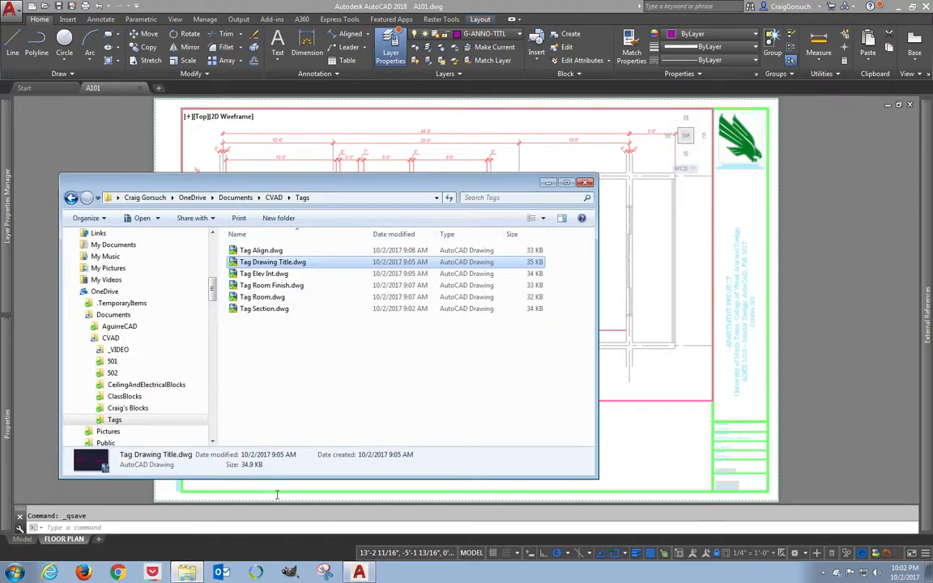
pyautogui.click(120, 349)
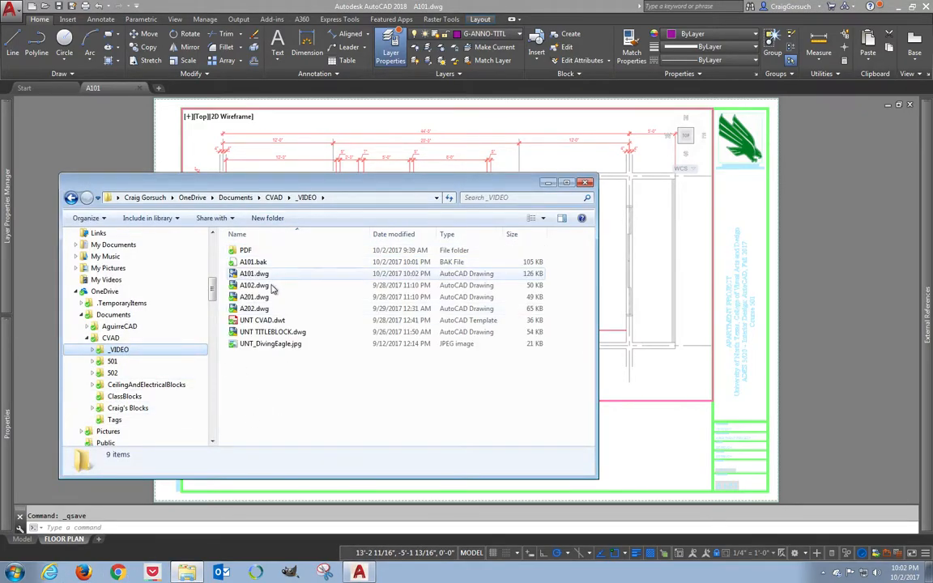